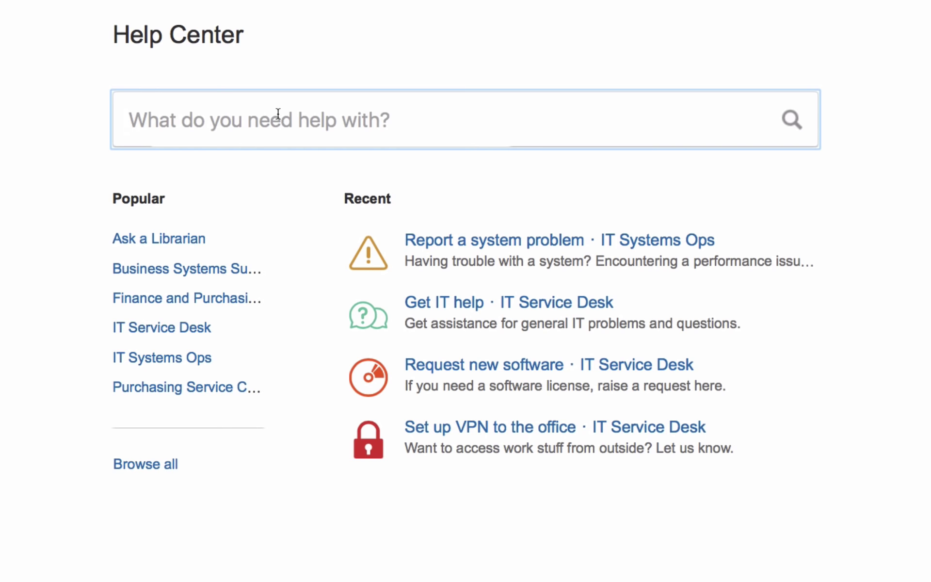
Search the Help Center for 'connecity issue with VPN' and scroll through the VPN articles found
{"action": "type", "text": "connecit"}
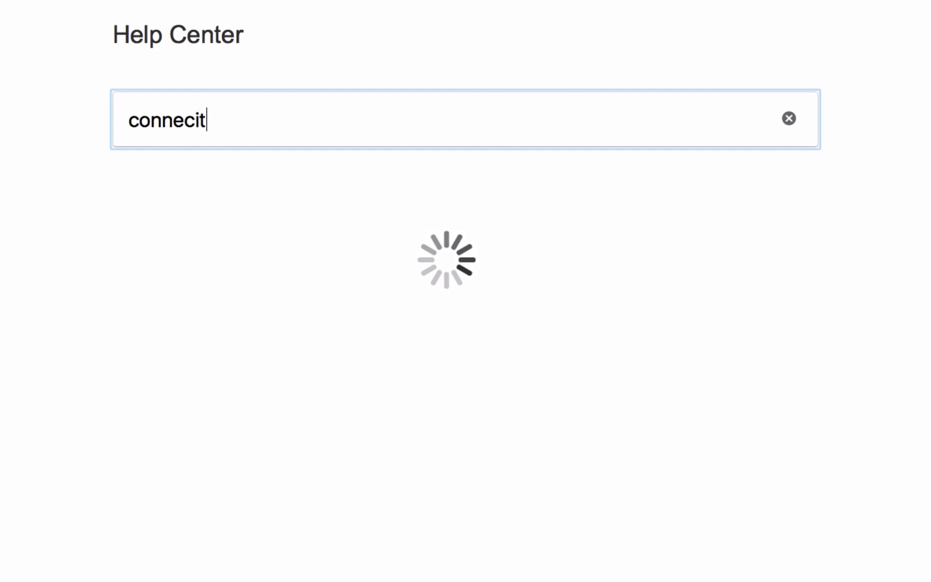
{"action": "type", "text": "y i"}
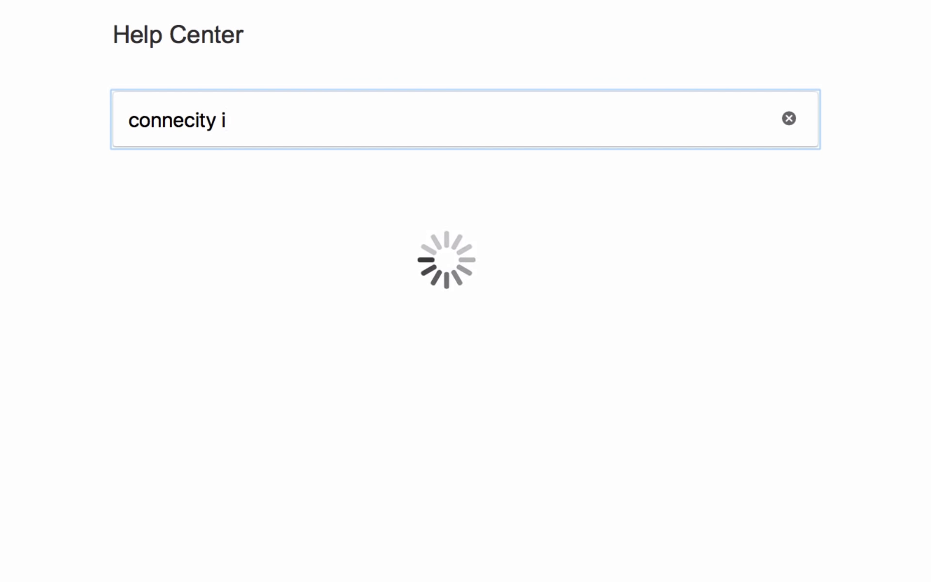
{"action": "key", "text": "BackSpace"}
{"action": "type", "text": "issue"}
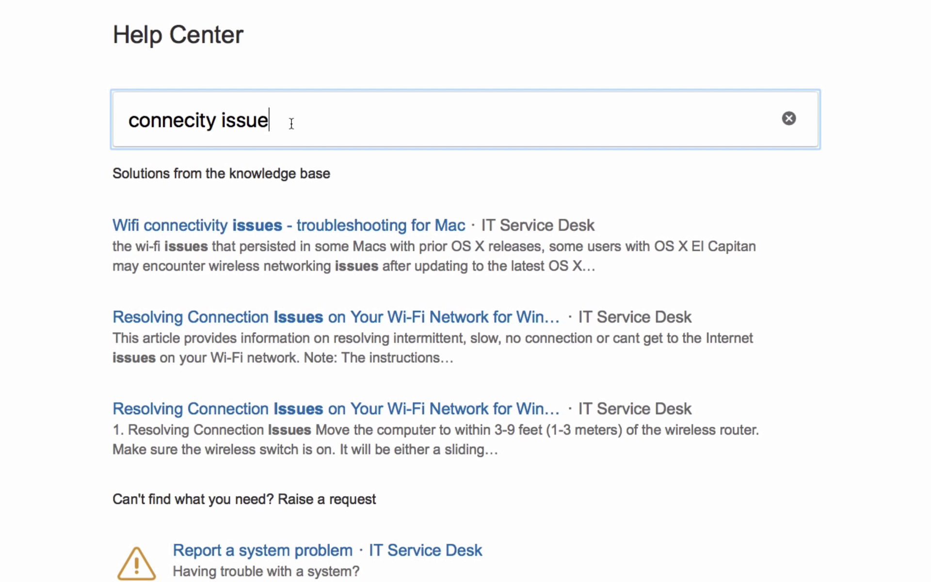
{"action": "type", "text": "with "}
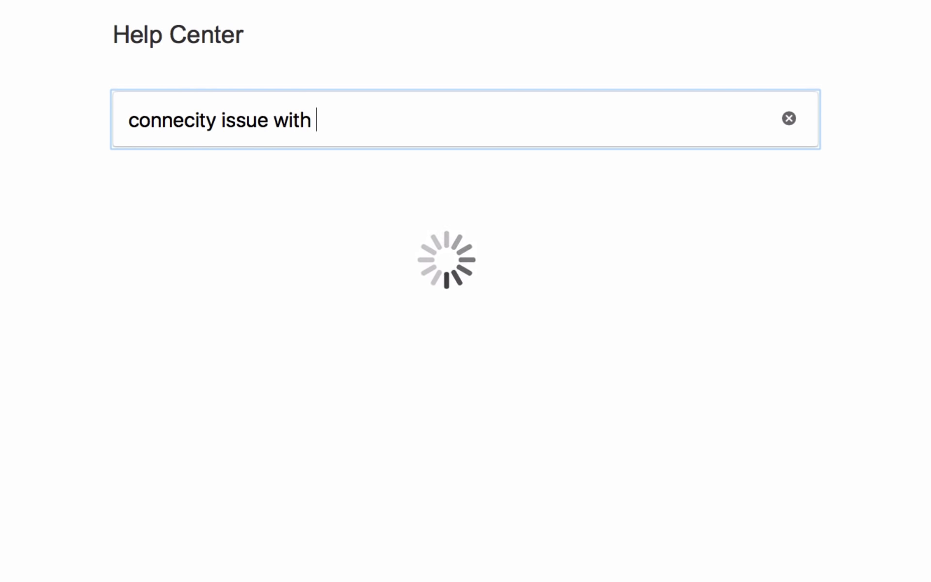
{"action": "type", "text": "VPN"}
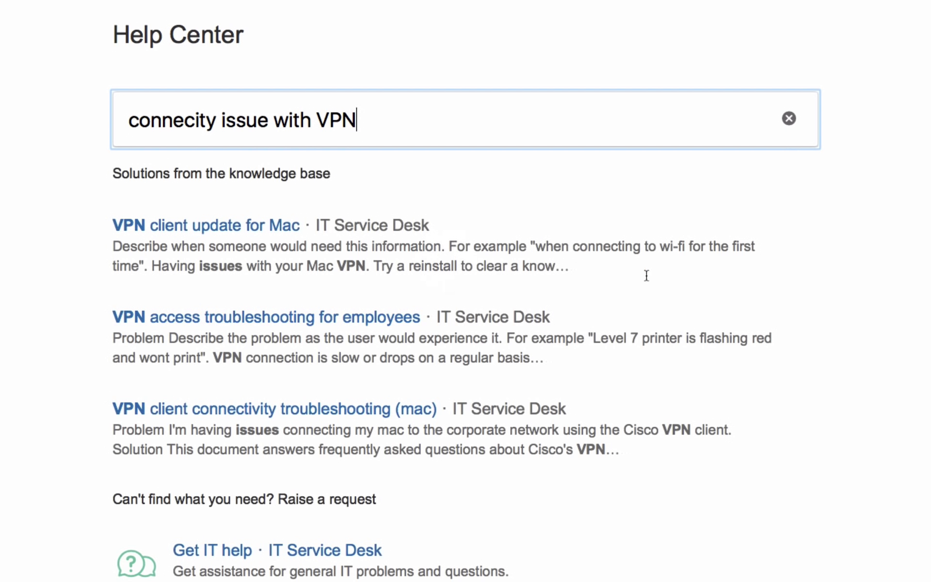
{"action": "scroll", "coordinate": [834, 319], "scroll_direction": "down", "scroll_amount": 1}
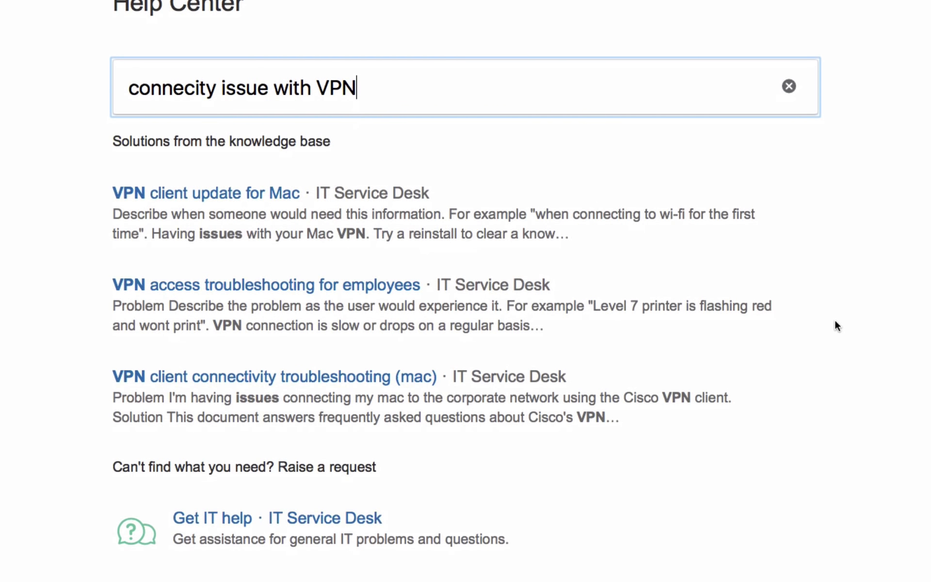
{"action": "scroll", "coordinate": [836, 321], "scroll_direction": "down", "scroll_amount": 1}
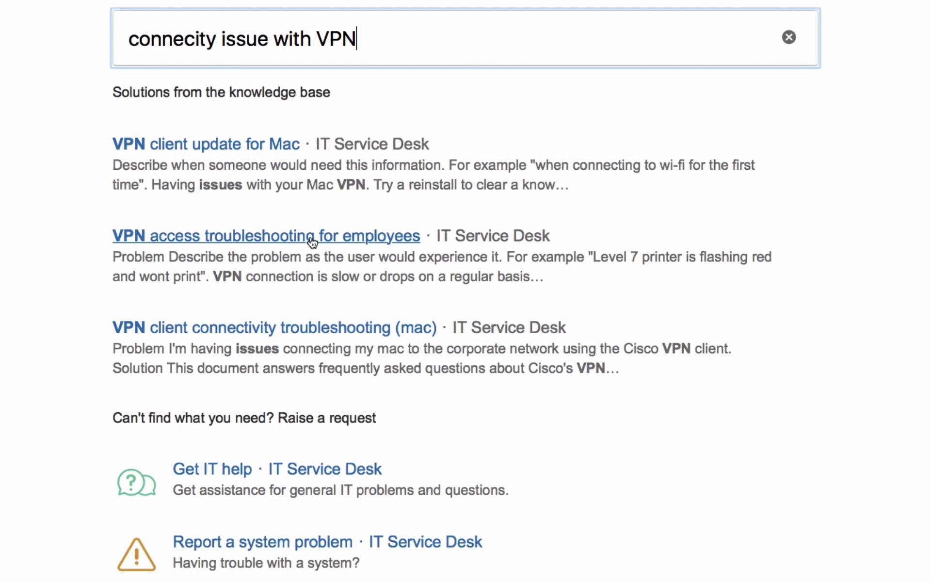
{"action": "left_click", "coordinate": [315, 238]}
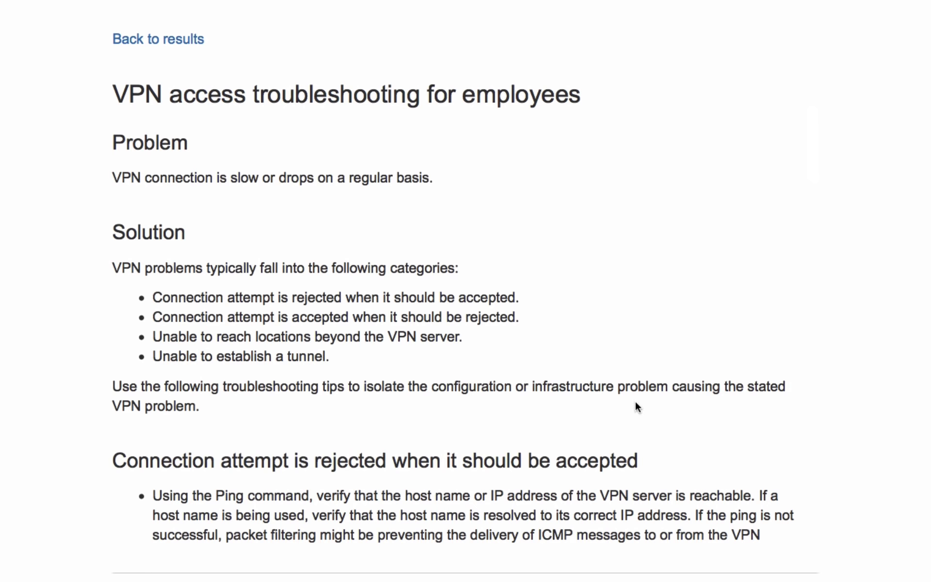
{"action": "scroll", "coordinate": [637, 406], "scroll_direction": "down", "scroll_amount": 7}
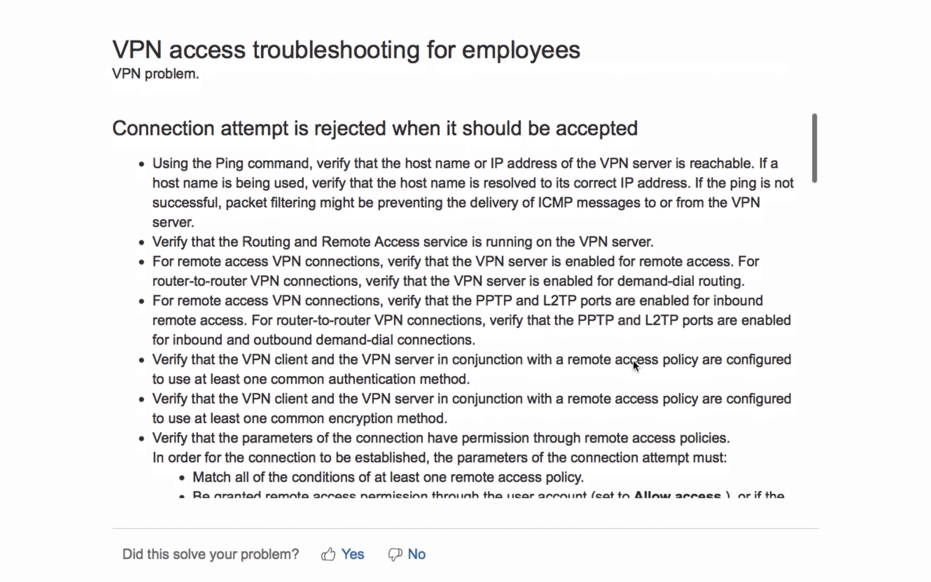
{"action": "scroll", "coordinate": [618, 388], "scroll_direction": "down", "scroll_amount": 5}
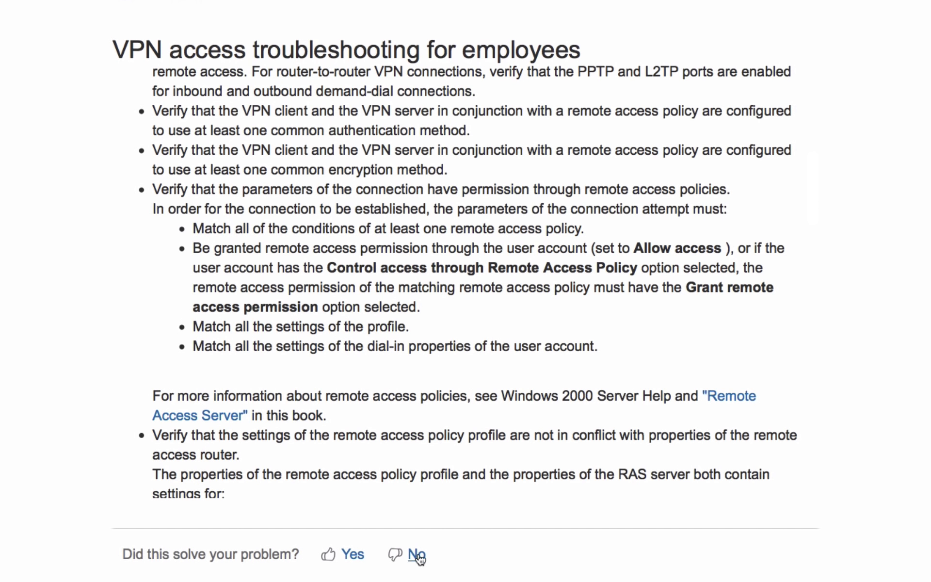
{"action": "scroll", "coordinate": [438, 468], "scroll_direction": "up", "scroll_amount": 11}
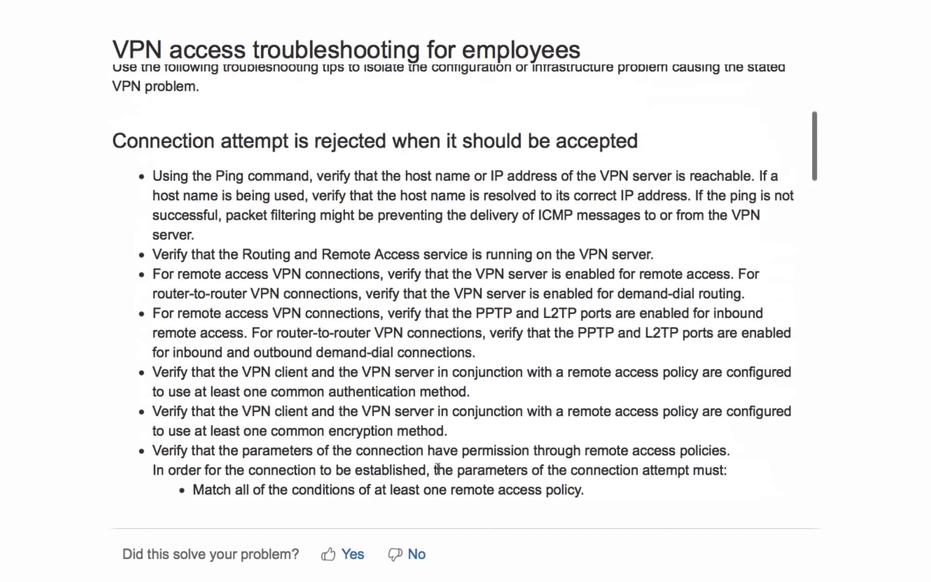
{"action": "left_click", "coordinate": [165, 3]}
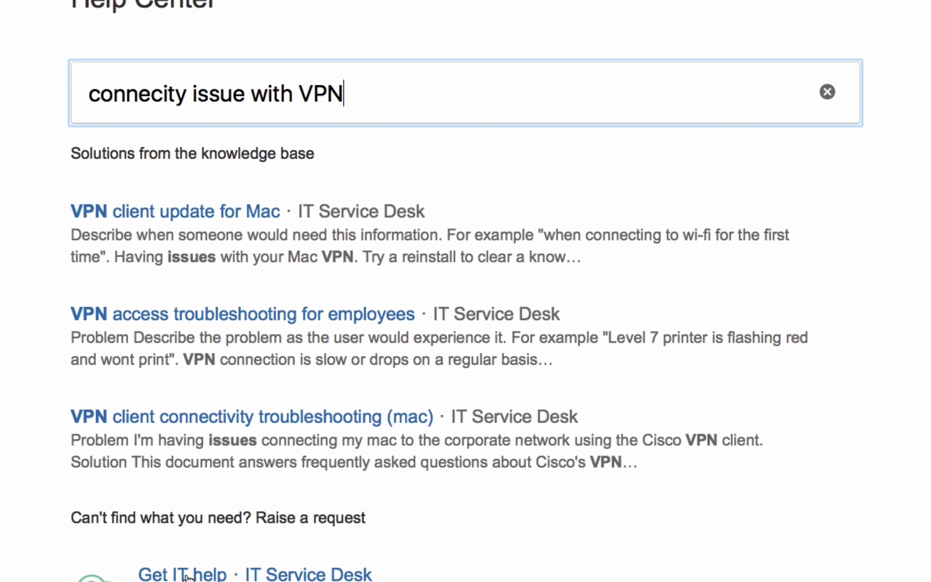
Start a Get IT help request with the summary 'Slow VPN connection from'
{"action": "scroll", "coordinate": [692, 551], "scroll_direction": "down", "scroll_amount": 3}
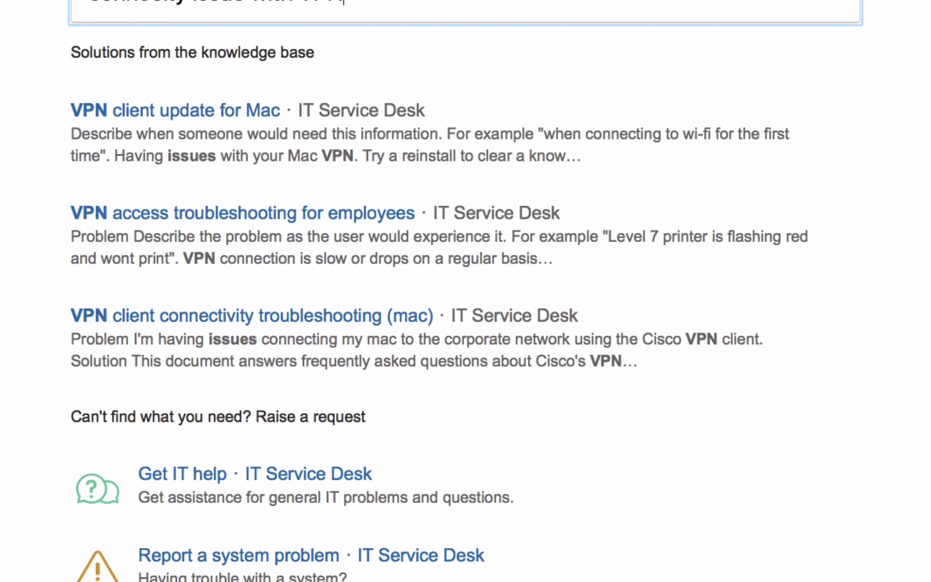
{"action": "left_click", "coordinate": [162, 474]}
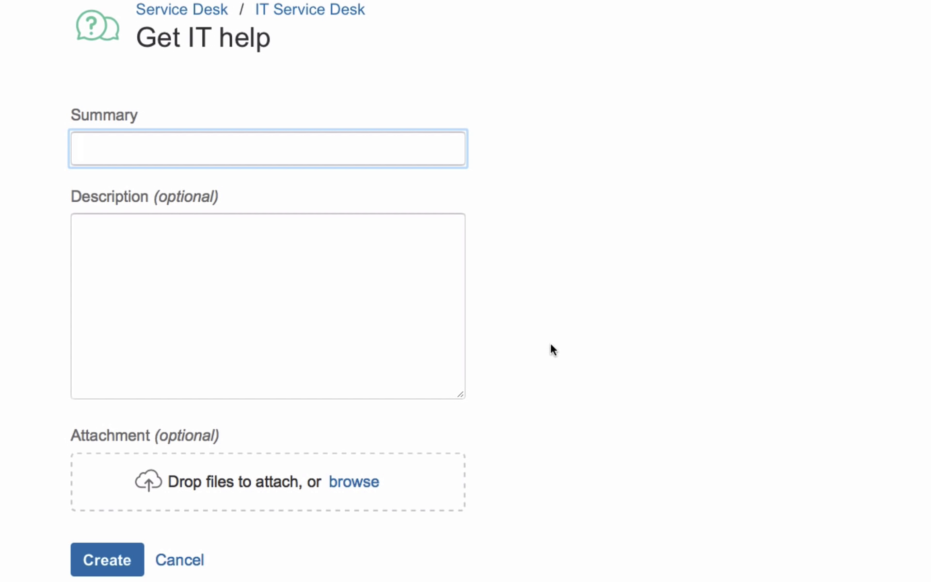
{"action": "type", "text": "Slow VPN connnec"}
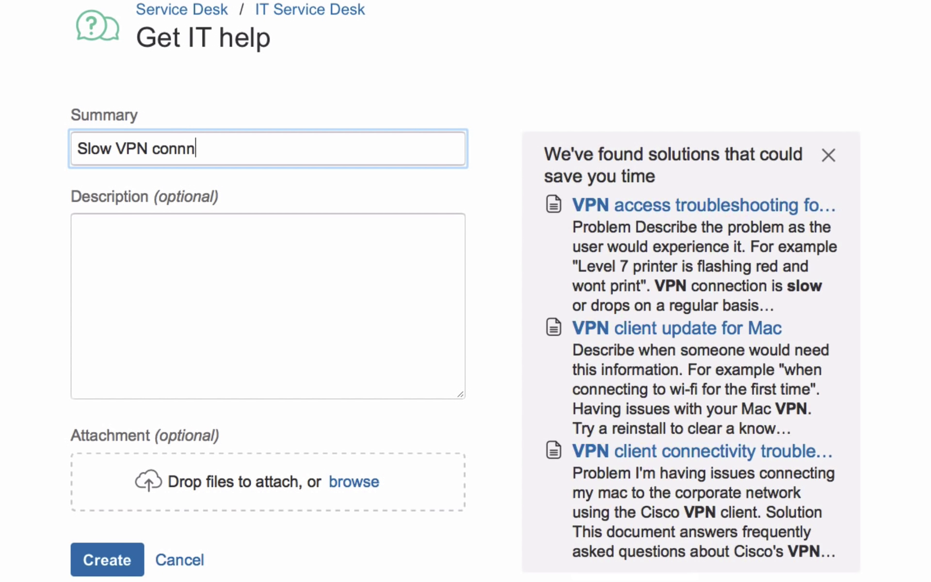
{"action": "key", "text": "BackSpace"}
{"action": "key", "text": "BackSpace"}
{"action": "key", "text": "BackSpace"}
{"action": "type", "text": "ection from"}
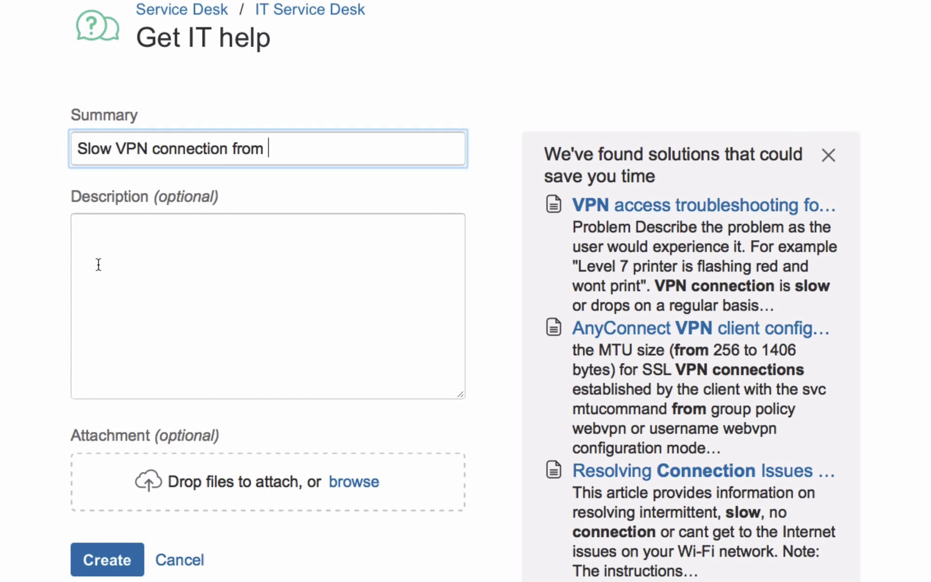
Paste the Mac slow-VPN description, fix its first word to 'I', and submit the request
{"action": "left_click", "coordinate": [109, 252]}
{"action": "type", "text": "'m able to connect but my access is very slow.   If I disconnect my internet access is fine.  I'm accessing the network from my mac.  Can you help with this.  I have a project deadline due later today.  Thanks!"}
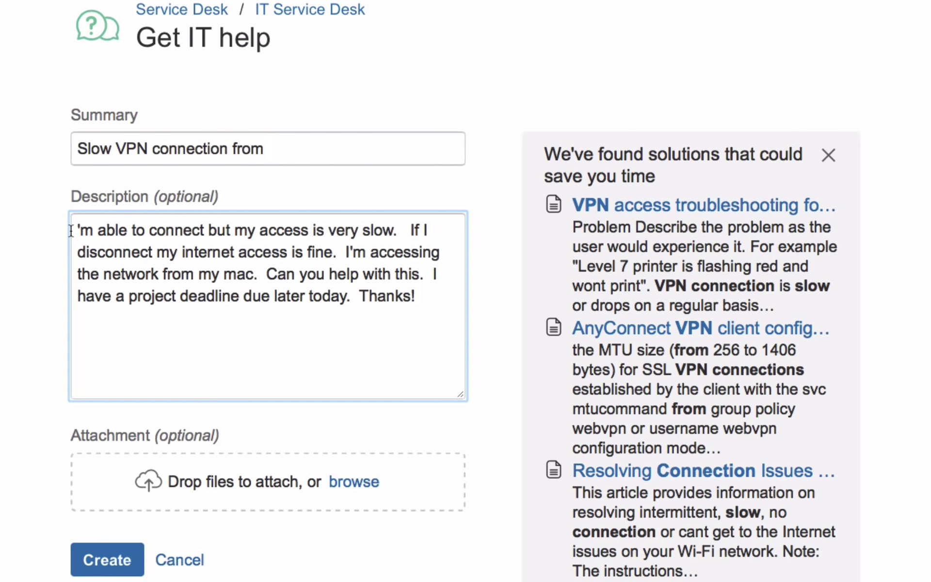
{"action": "left_click", "coordinate": [76, 230]}
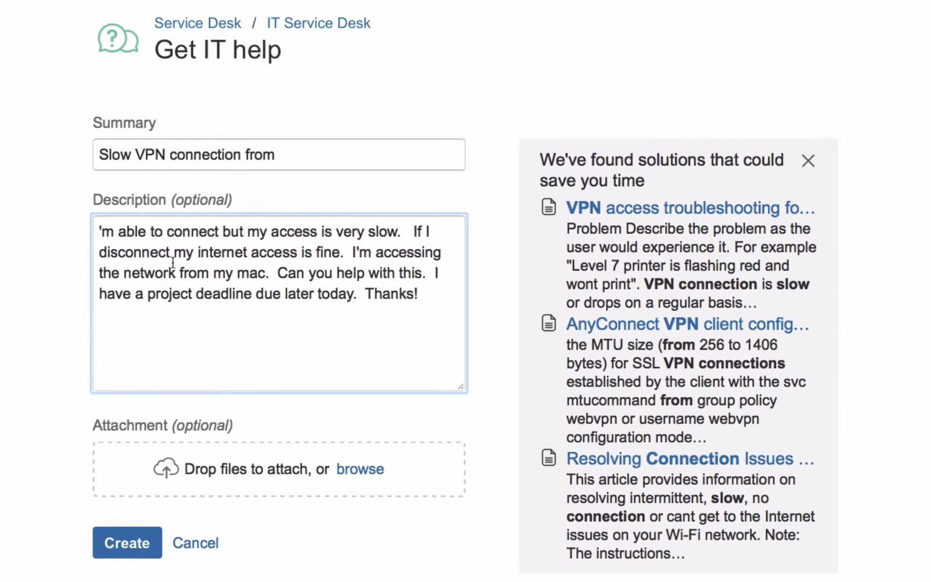
{"action": "type", "text": "I"}
{"action": "left_click", "coordinate": [185, 504]}
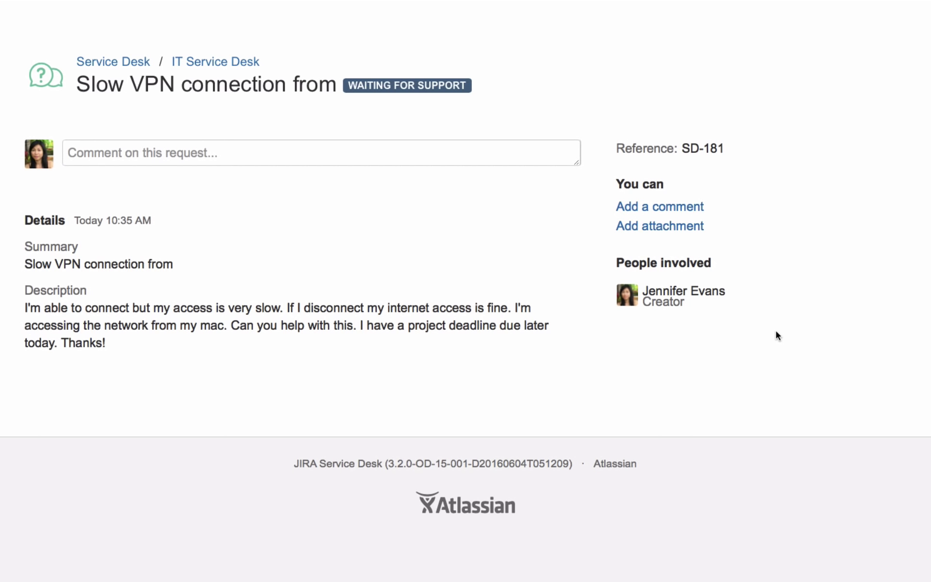
Comment 'Forgot to tell you I'm using a windows PC.' on SD-181, then return to the IT Service Desk portal
{"action": "left_click", "coordinate": [254, 155]}
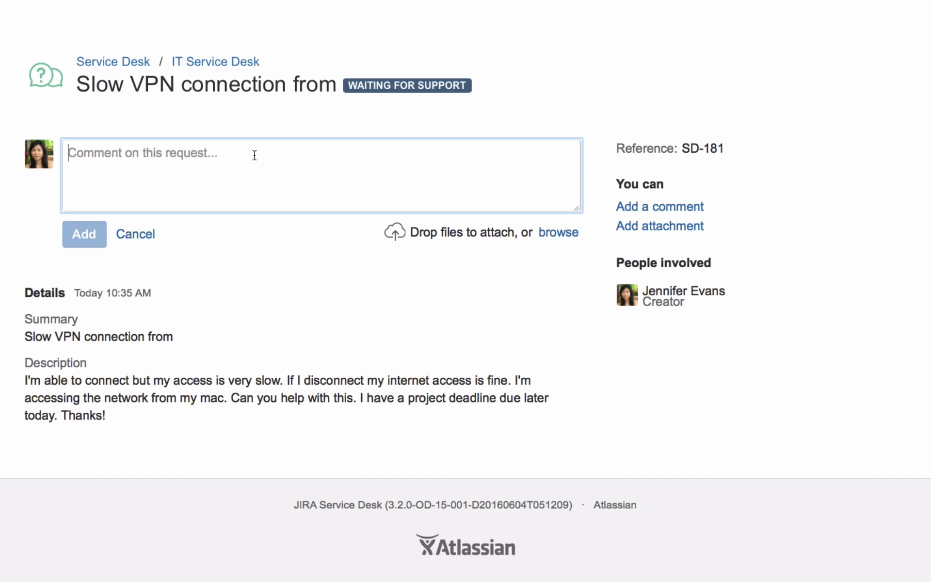
{"action": "type", "text": "Forgot"}
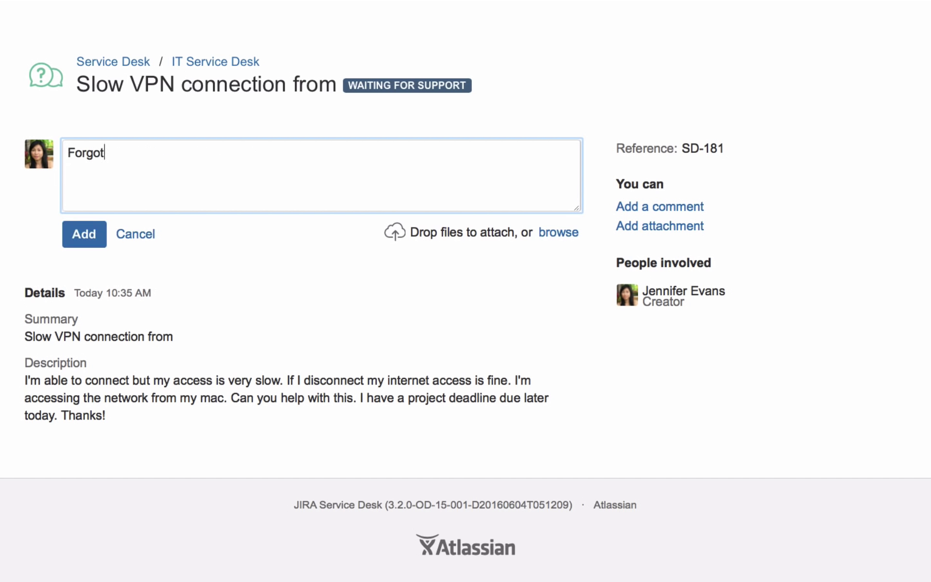
{"action": "type", "text": " to tell you I'm usi"}
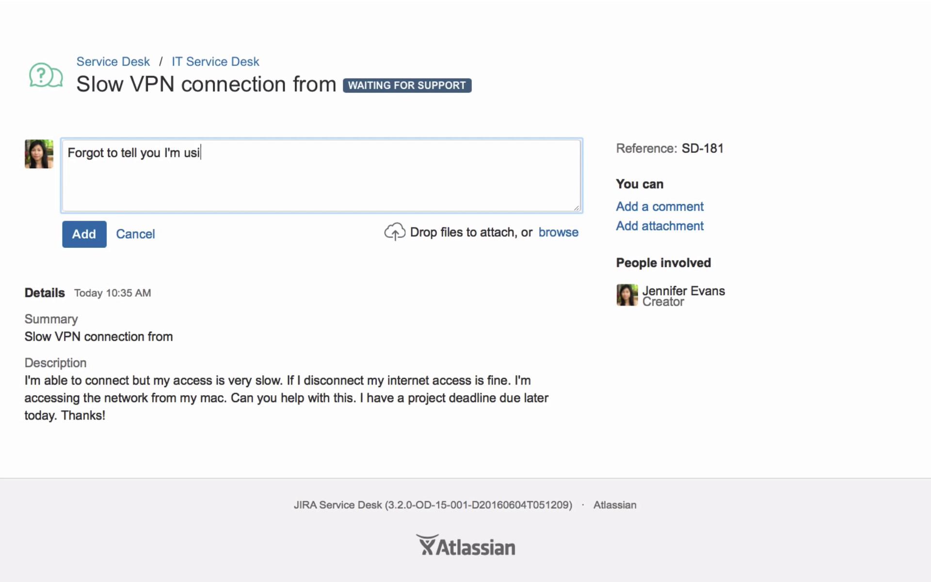
{"action": "type", "text": "ng a windows PC."}
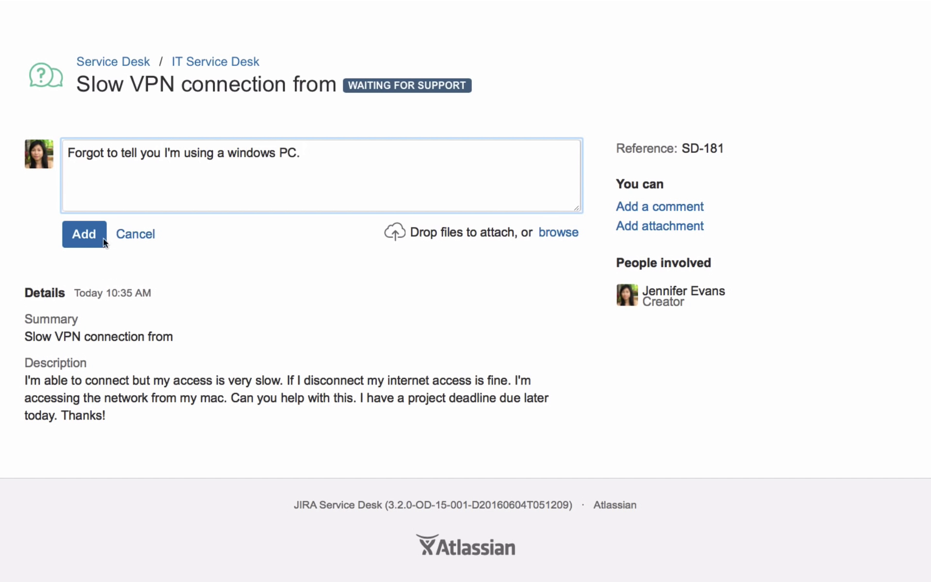
{"action": "left_click", "coordinate": [75, 236]}
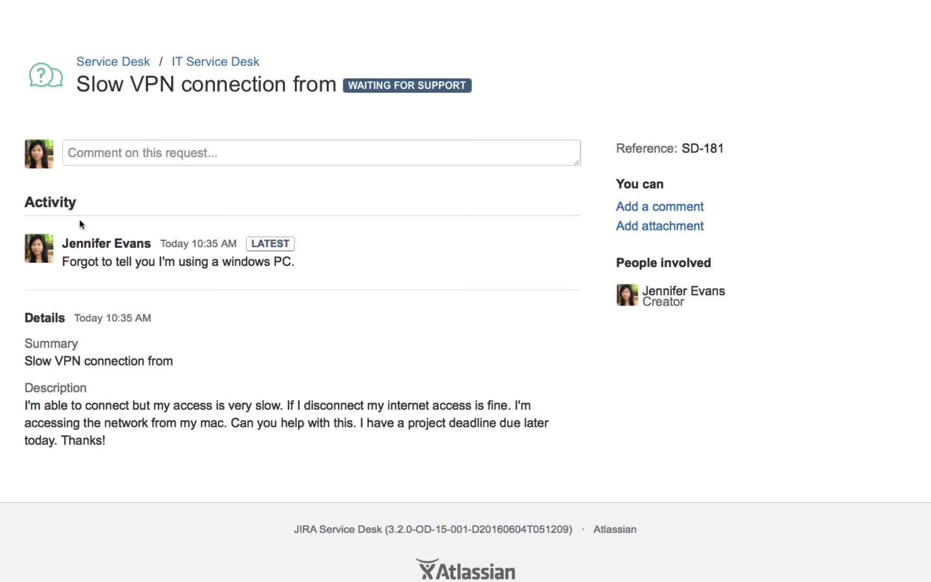
{"action": "left_click", "coordinate": [223, 90]}
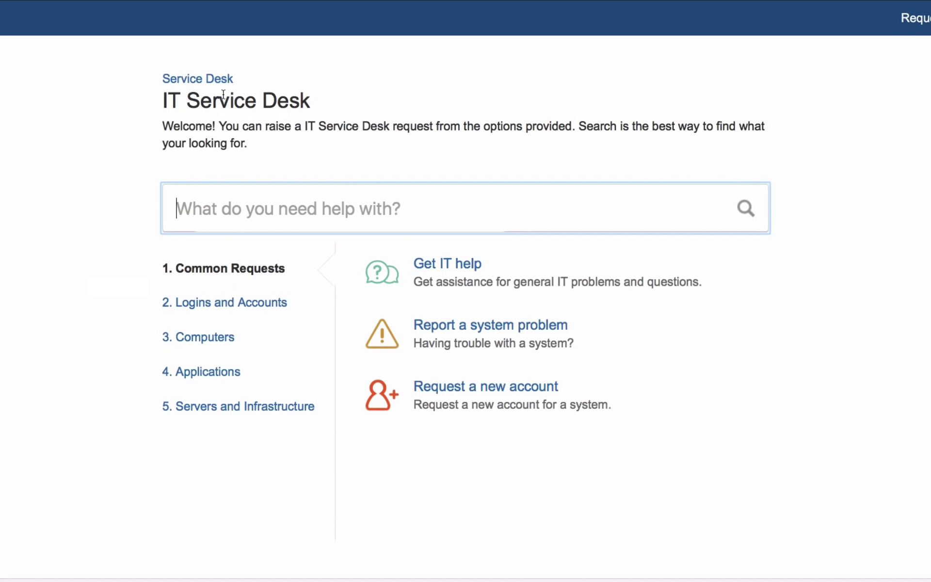
Search the portal for 'new mac', then list the request types under the 3. Computers category
{"action": "type", "text": "n"}
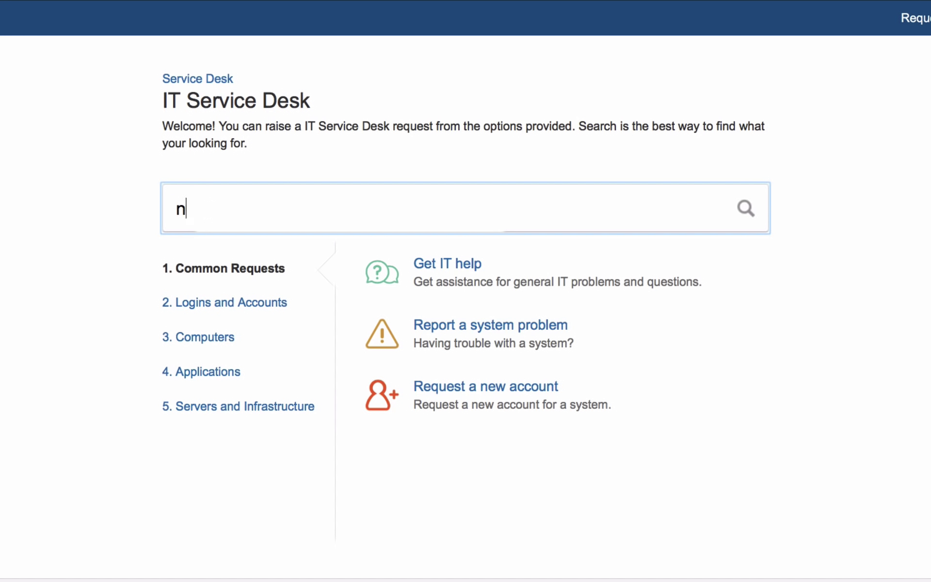
{"action": "type", "text": "ew mac"}
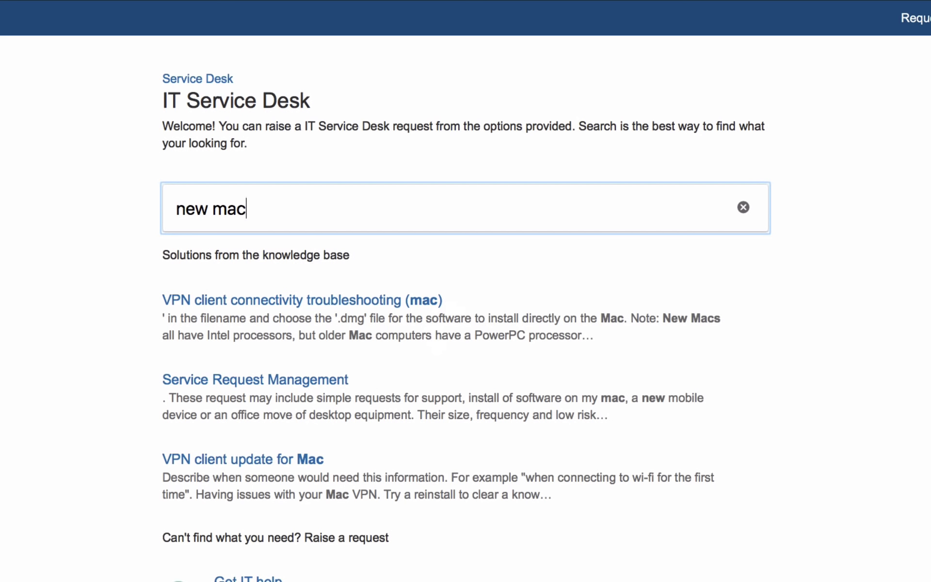
{"action": "scroll", "coordinate": [632, 403], "scroll_direction": "down", "scroll_amount": 5}
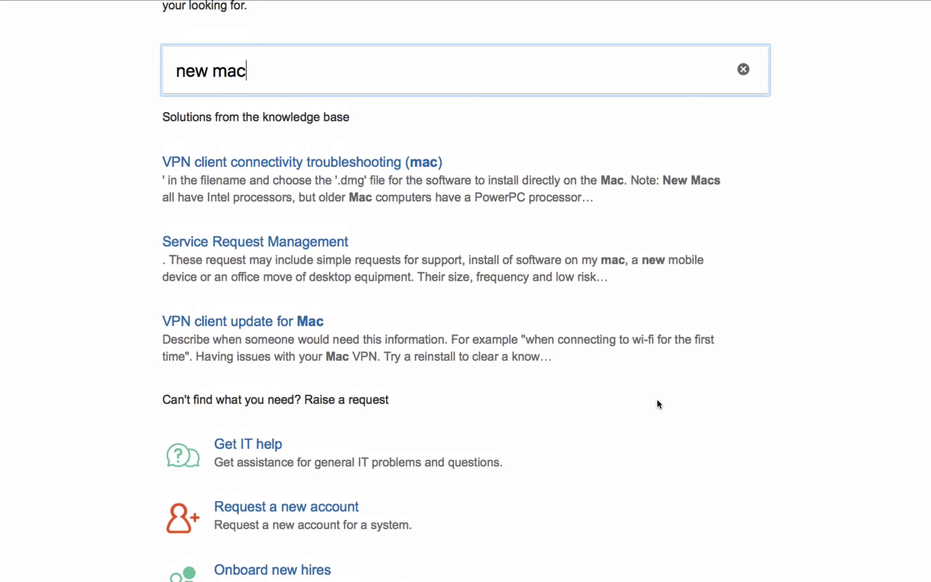
{"action": "scroll", "coordinate": [657, 403], "scroll_direction": "up", "scroll_amount": 3}
{"action": "scroll", "coordinate": [657, 415], "scroll_direction": "down", "scroll_amount": 4}
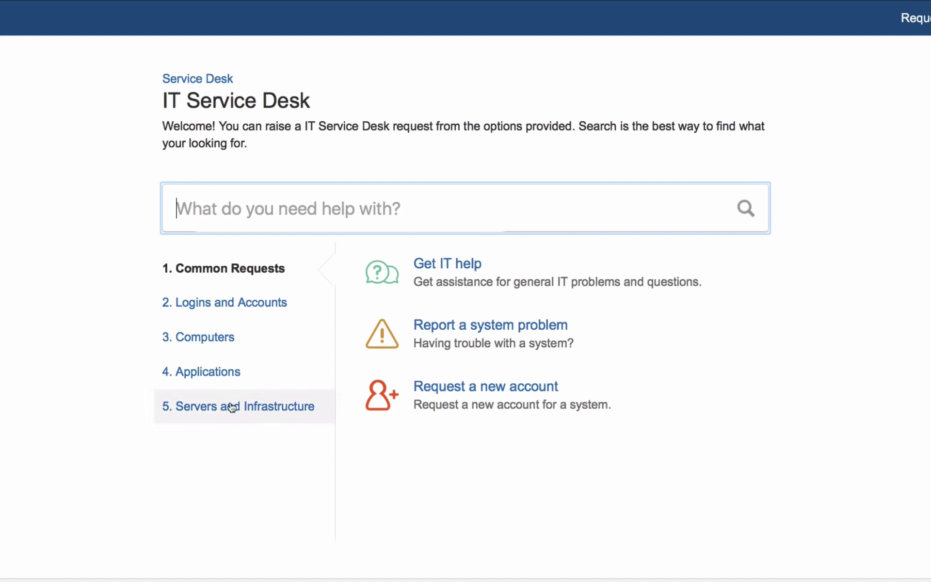
{"action": "left_click", "coordinate": [224, 337]}
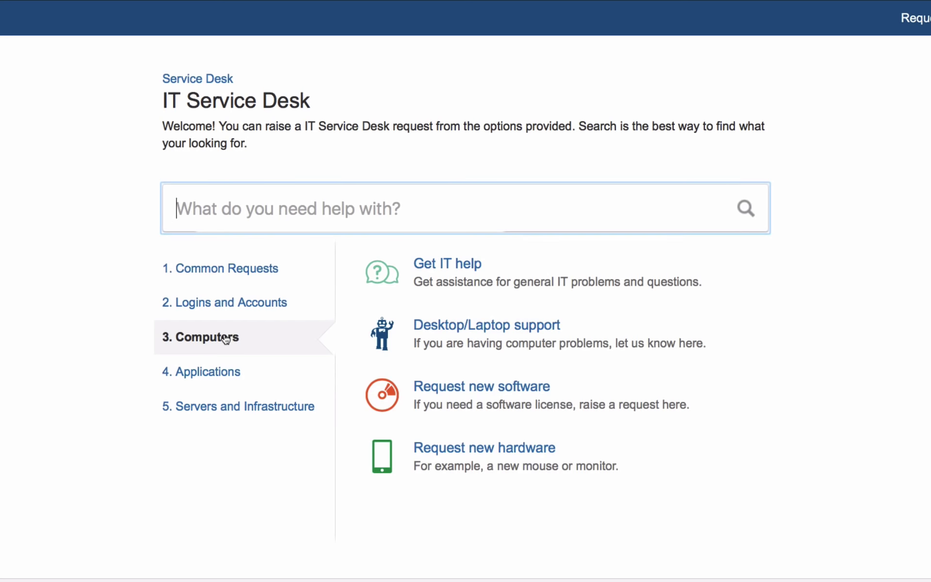
Submit a Request new hardware form titled 'New mac book pro', with the reason 'for engineering work'
{"action": "left_click", "coordinate": [528, 453]}
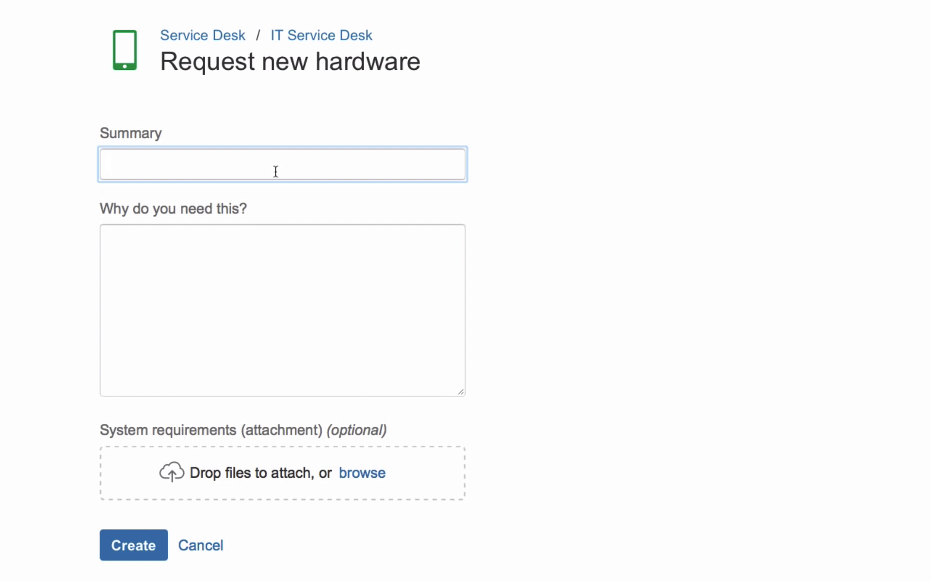
{"action": "type", "text": "New mac"}
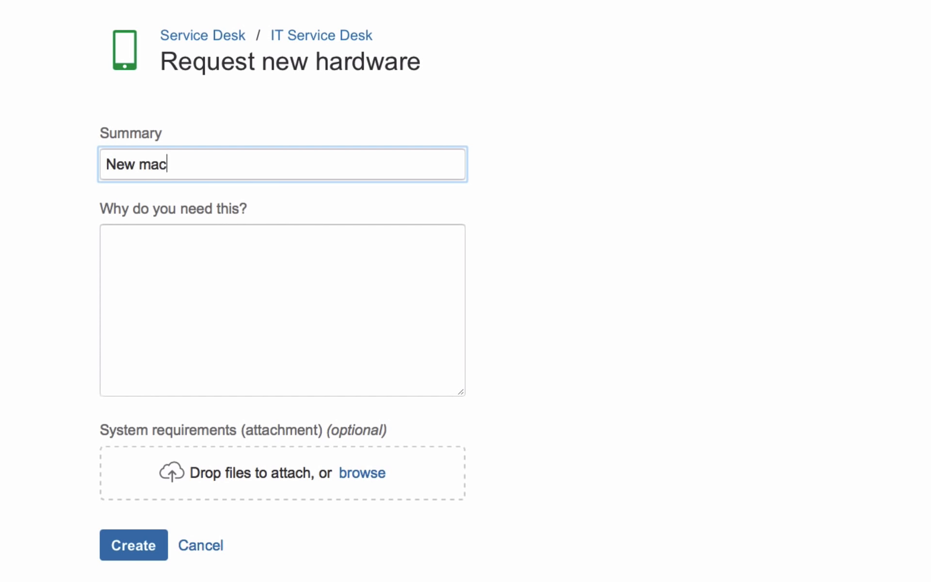
{"action": "type", "text": " book ro"}
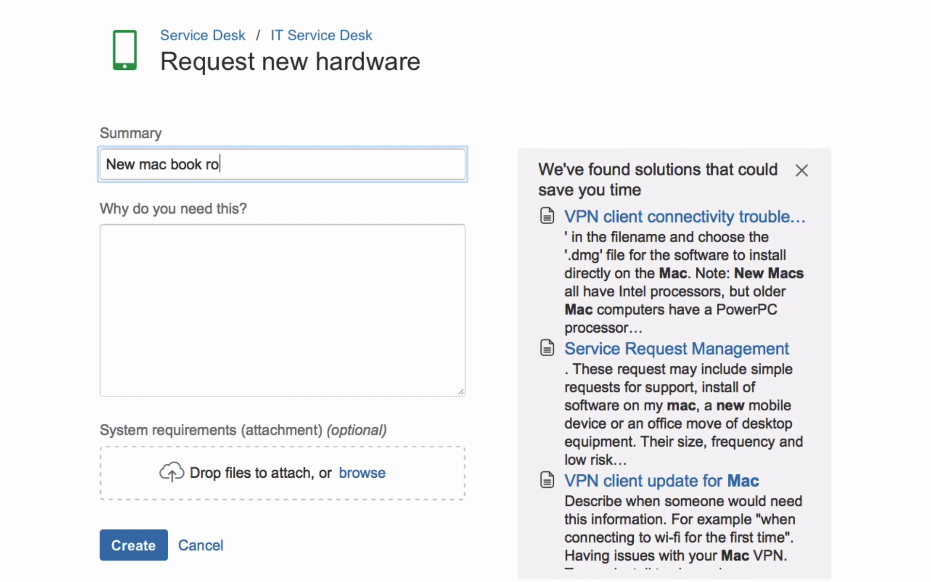
{"action": "key", "text": "BackSpace"}
{"action": "key", "text": "BackSpace"}
{"action": "type", "text": "pro"}
{"action": "key", "text": "Tab"}
{"action": "type", "text": "fo"}
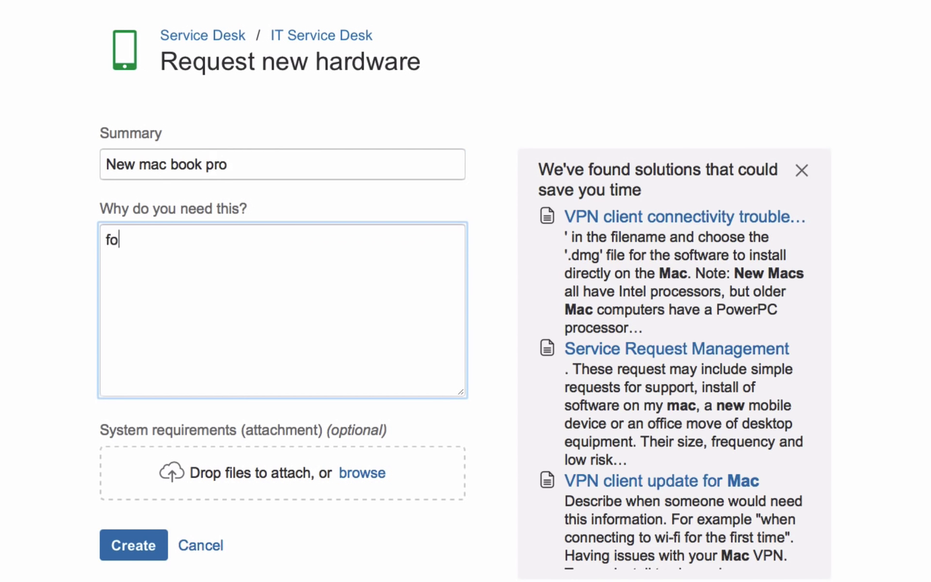
{"action": "type", "text": "r enginee"}
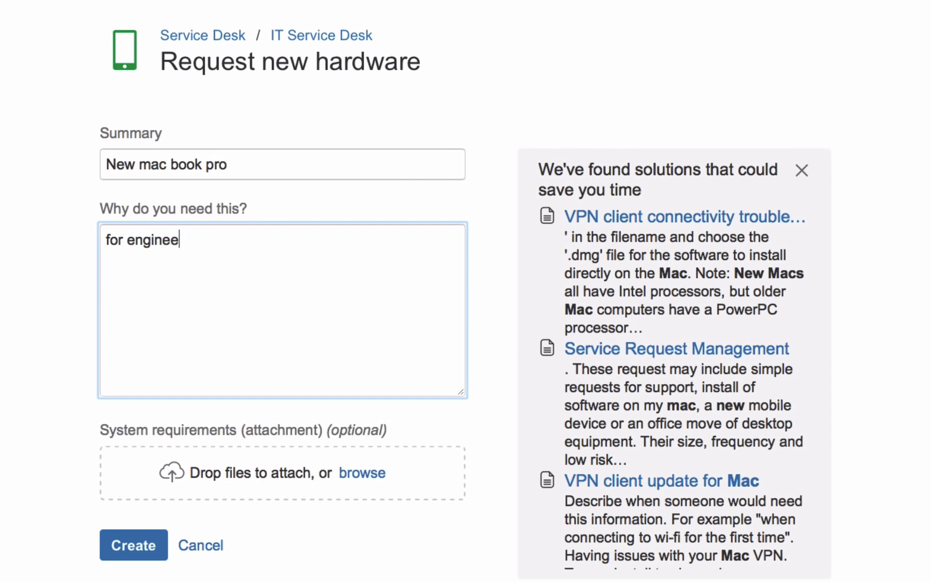
{"action": "type", "text": "ring work"}
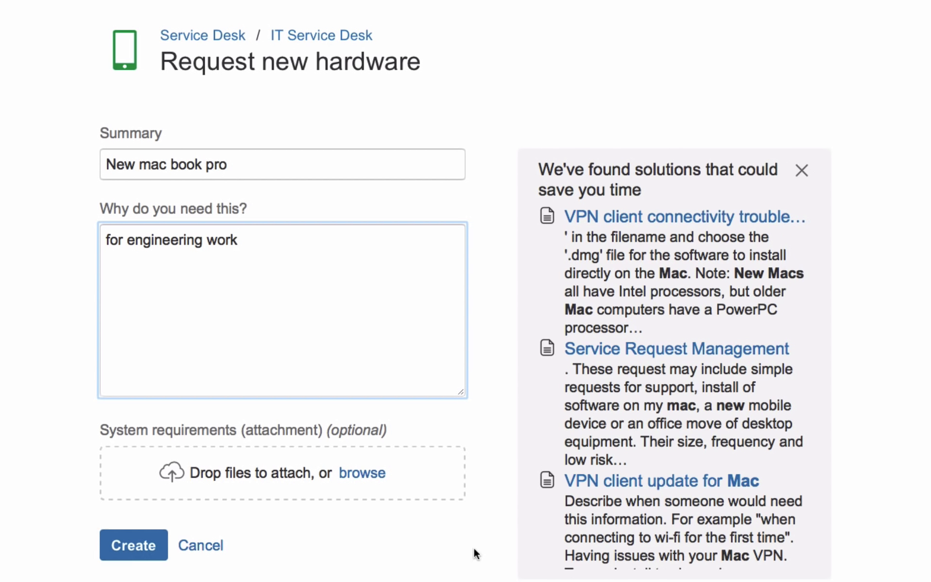
{"action": "left_click", "coordinate": [132, 545]}
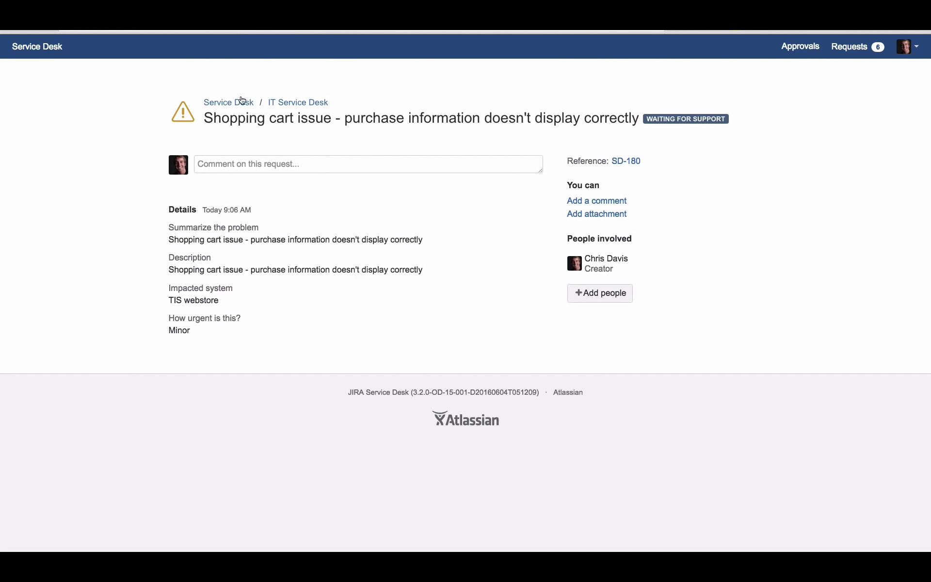
Go from the Help Center home to Approvals, where SD-182 'New mac book pro' awaits approval
{"action": "left_click", "coordinate": [244, 102]}
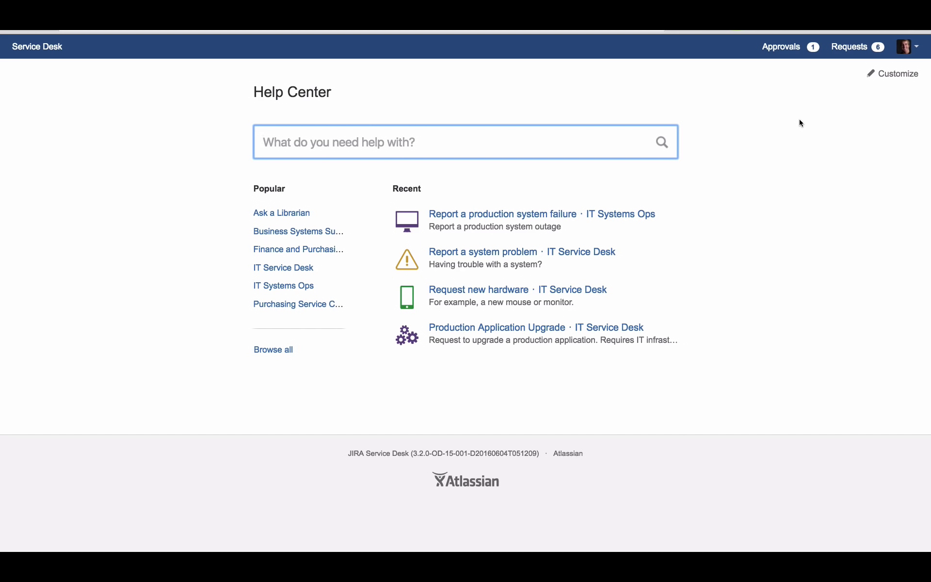
{"action": "left_click", "coordinate": [788, 49]}
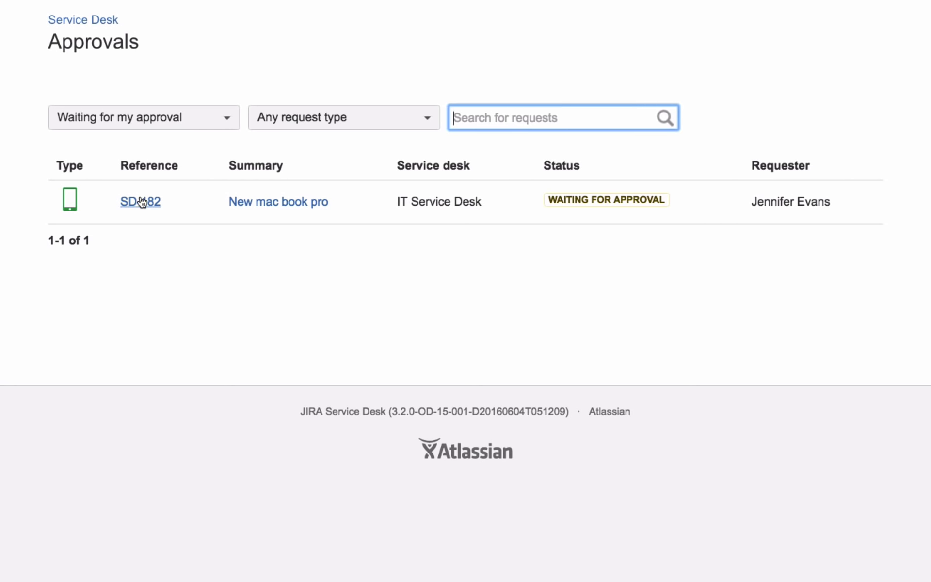
On SD-182, post the comment 'Looks great enjoy the new mac!' and approve the request
{"action": "left_click", "coordinate": [142, 202]}
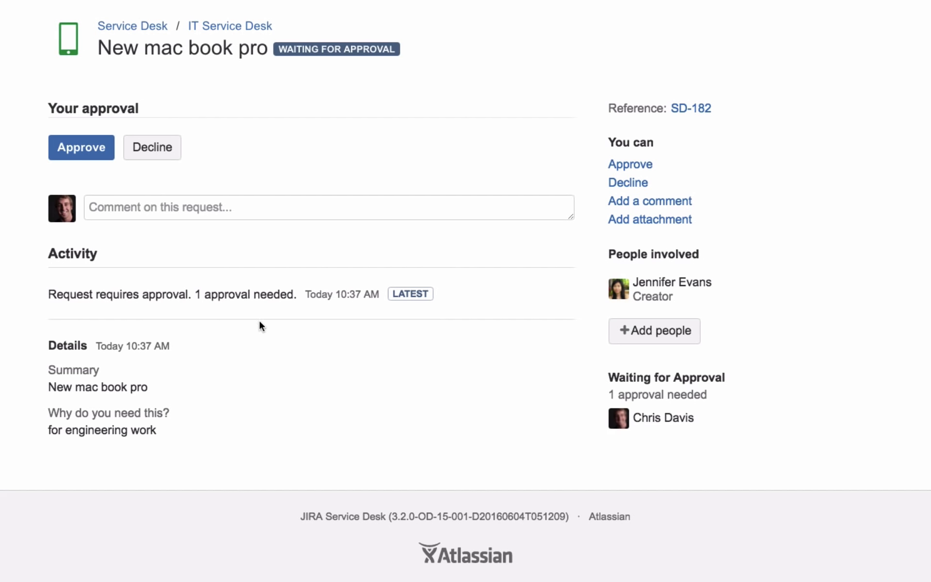
{"action": "left_click", "coordinate": [157, 209]}
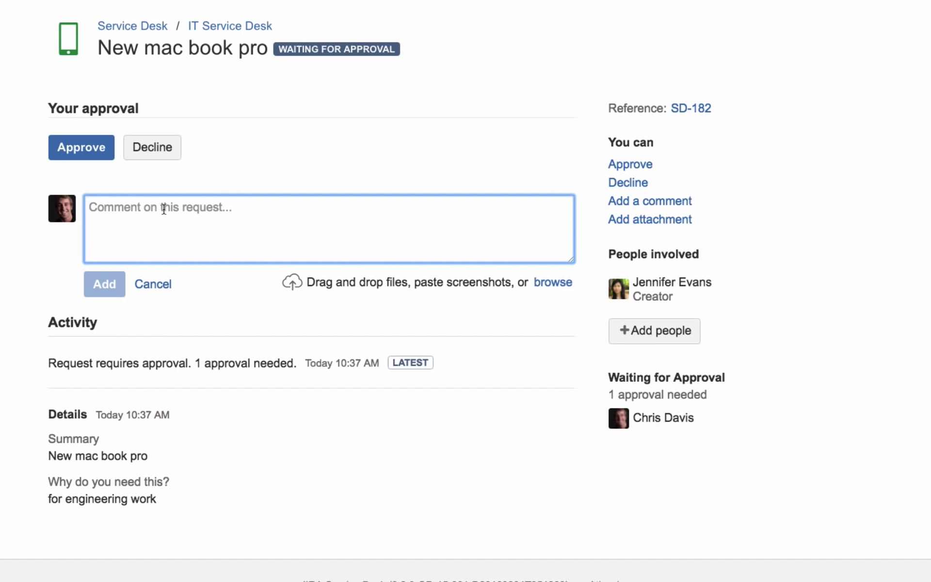
{"action": "type", "text": "Looki"}
{"action": "type", "text": "n"}
{"action": "key", "text": "BackSpace"}
{"action": "key", "text": "BackSpace"}
{"action": "type", "text": "s"}
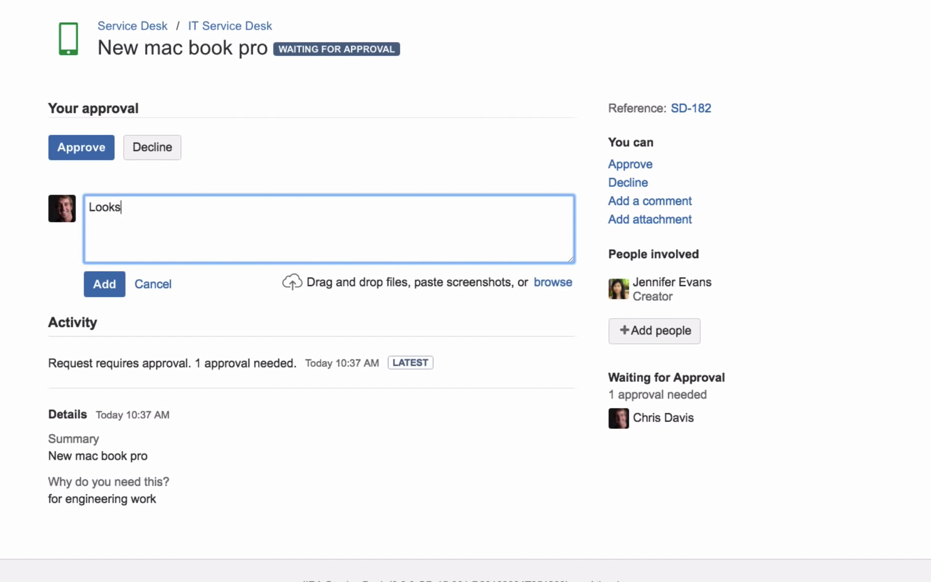
{"action": "type", "text": " great  enjoy the new mac"}
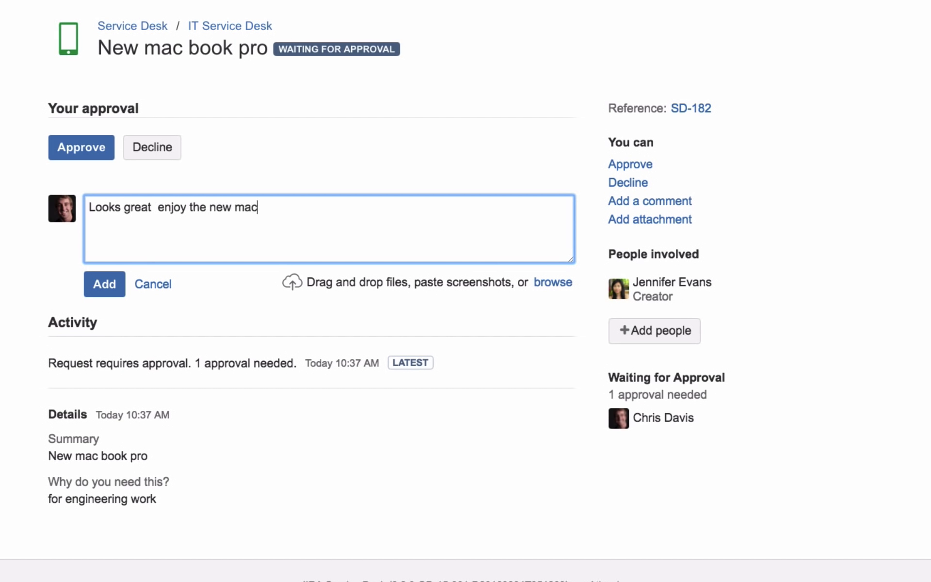
{"action": "type", "text": "!"}
{"action": "left_click", "coordinate": [112, 296]}
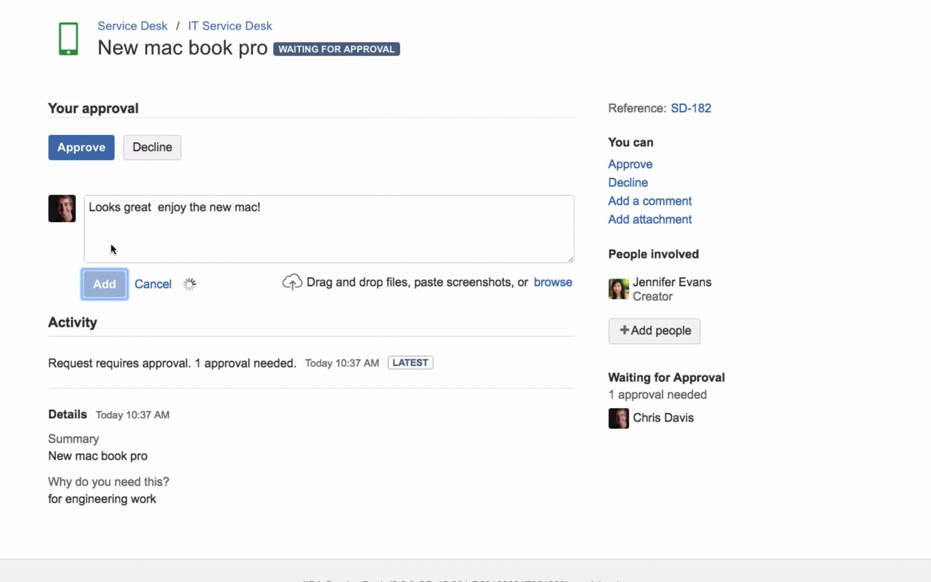
{"action": "left_click", "coordinate": [92, 151]}
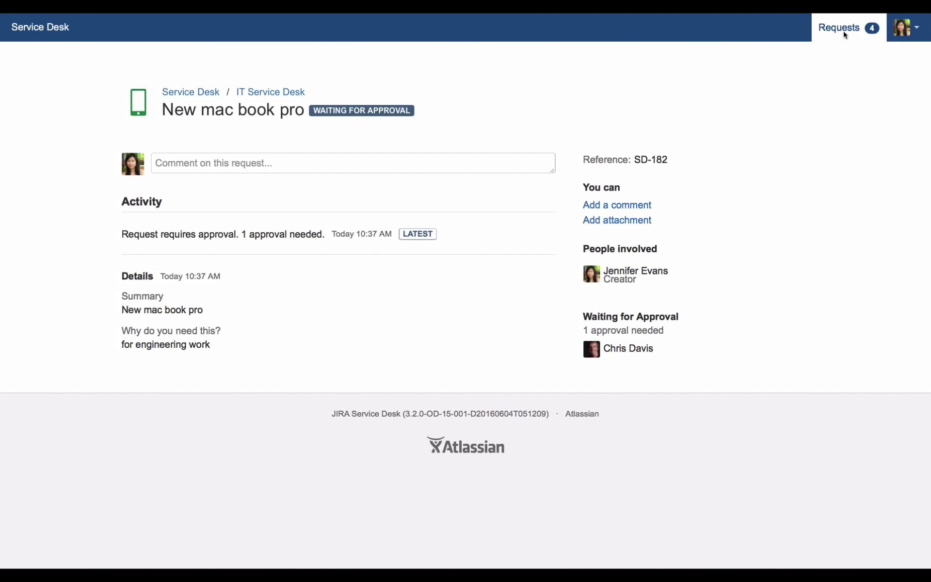
Check in My requests that 'New mac book pro' is approved and awaiting support, then return to the Help Center
{"action": "left_click", "coordinate": [844, 34]}
{"action": "left_click", "coordinate": [266, 237]}
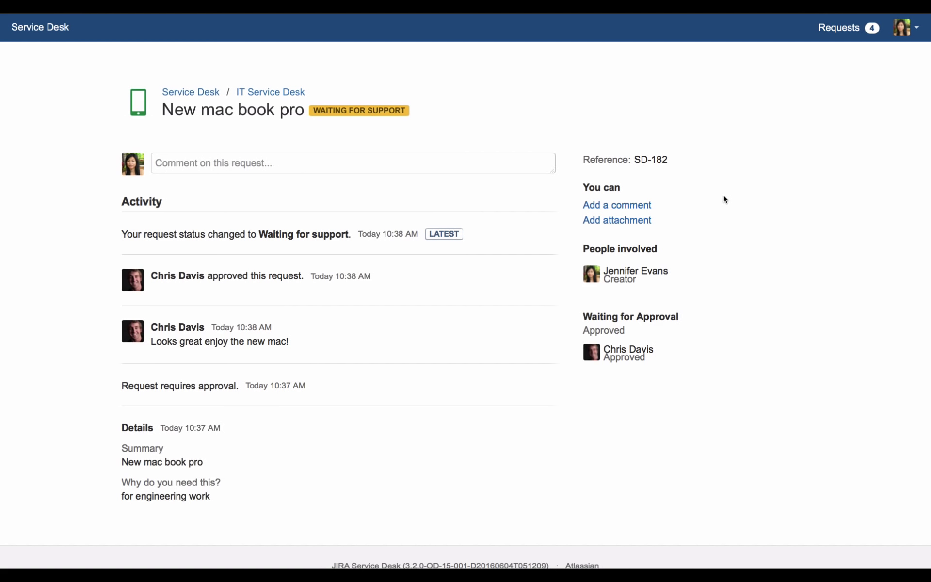
{"action": "left_click", "coordinate": [50, 30]}
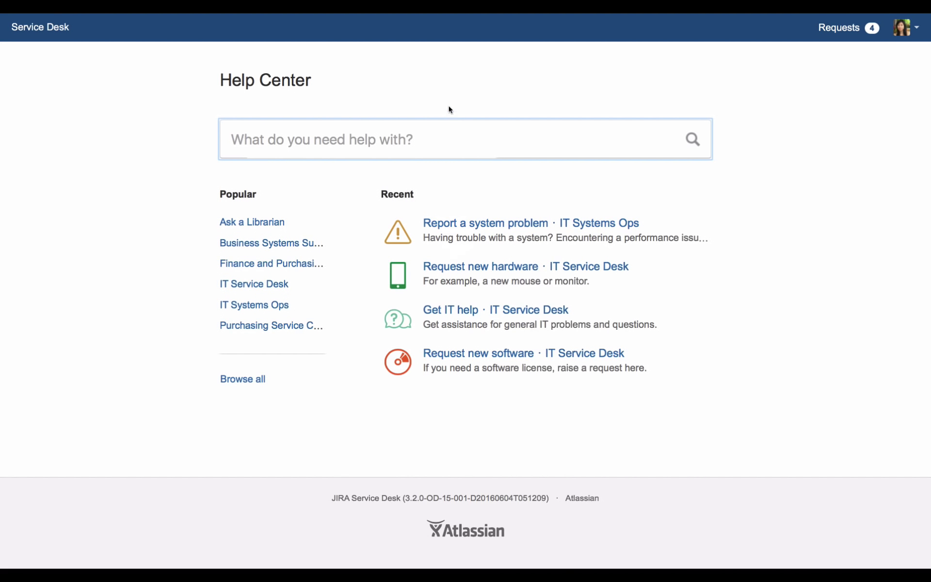
Search 'mac', reset to the Help Center home, then search 'mac email setup'
{"action": "type", "text": "mac"}
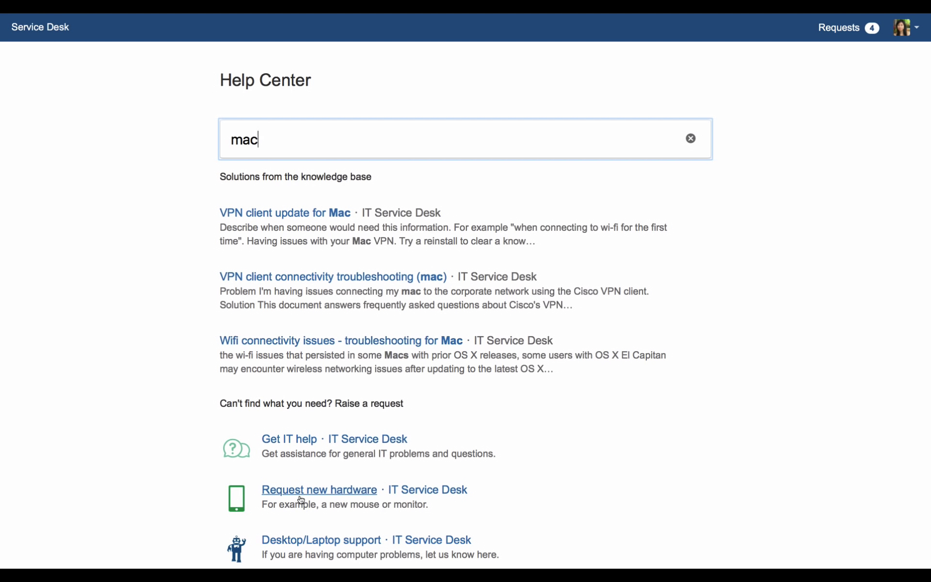
{"action": "left_click", "coordinate": [42, 38]}
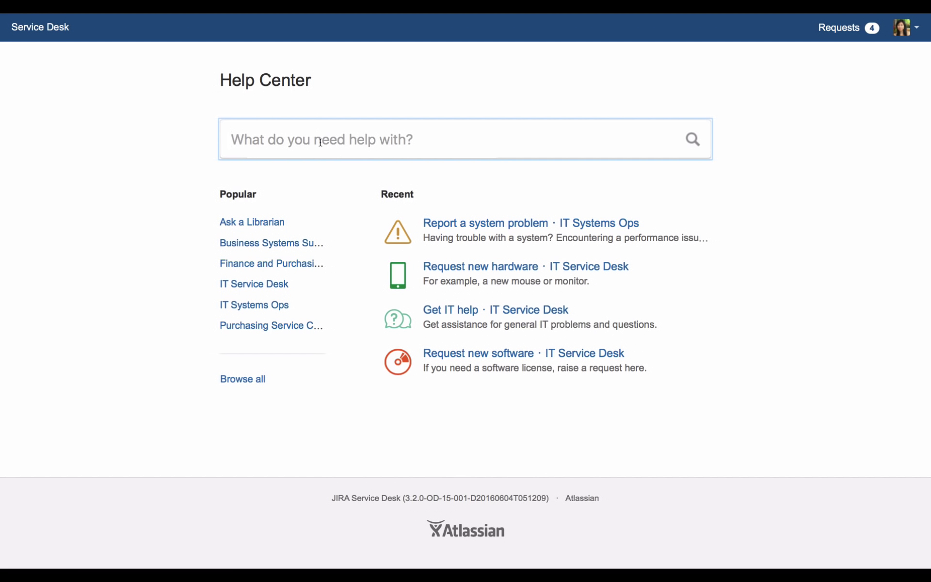
{"action": "type", "text": "mac email setup"}
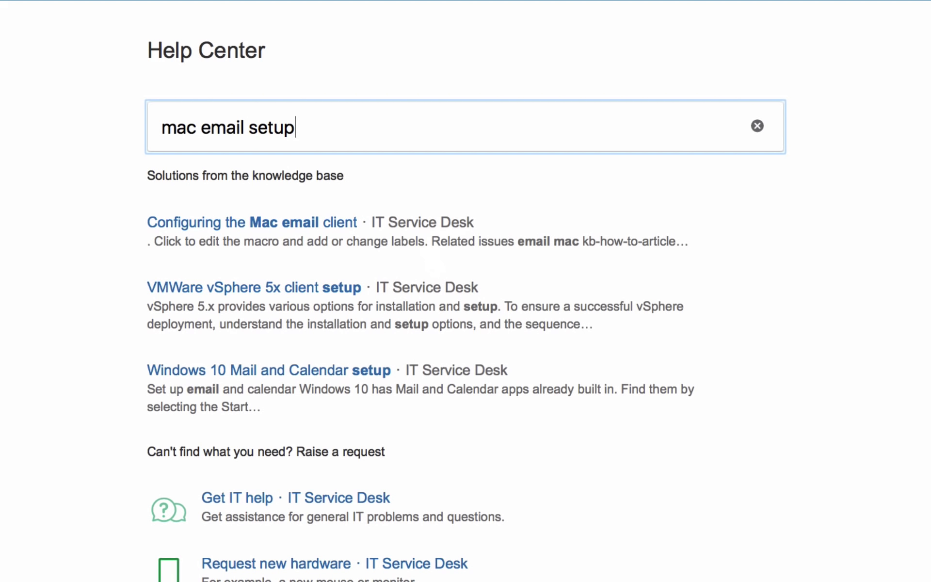
Read 'Configuring the Mac email client', answer Yes that it helped, and go back to the results
{"action": "left_click", "coordinate": [316, 226]}
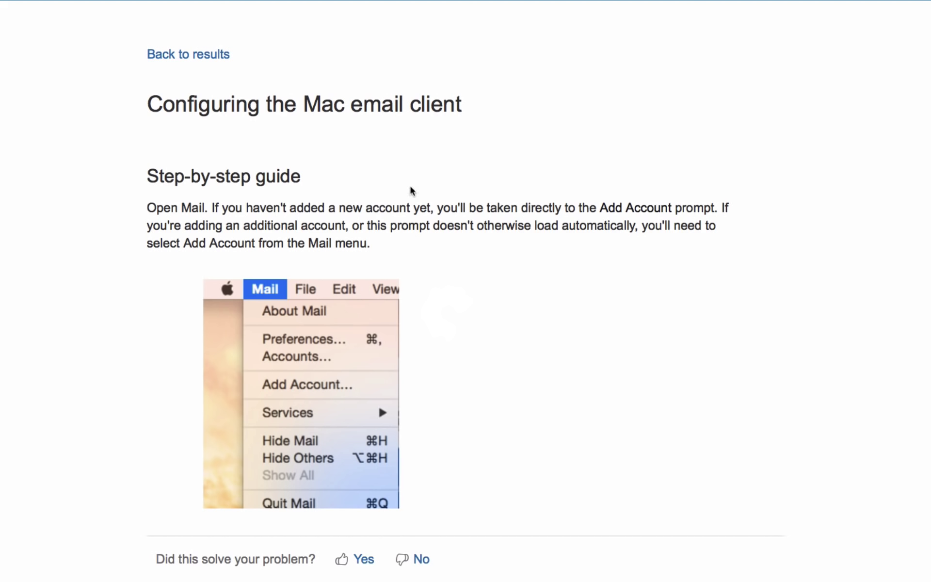
{"action": "scroll", "coordinate": [517, 296], "scroll_direction": "down", "scroll_amount": 4}
{"action": "scroll", "coordinate": [517, 301], "scroll_direction": "down", "scroll_amount": 15}
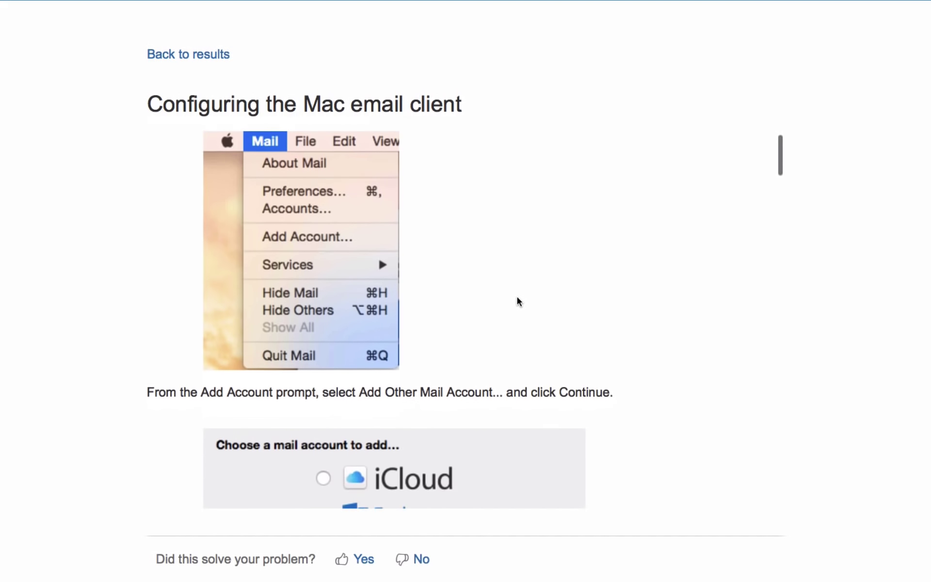
{"action": "scroll", "coordinate": [517, 299], "scroll_direction": "down", "scroll_amount": 1}
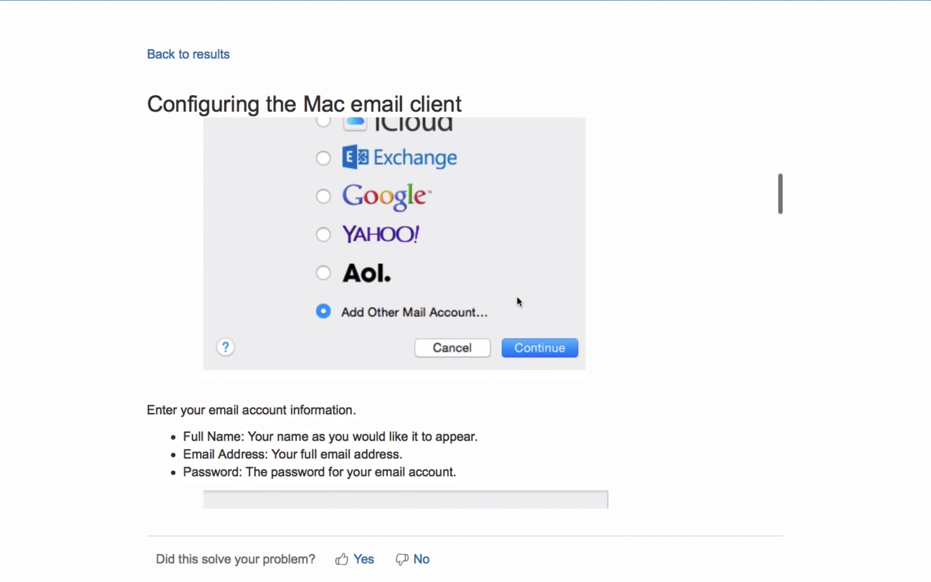
{"action": "scroll", "coordinate": [606, 308], "scroll_direction": "down", "scroll_amount": 20}
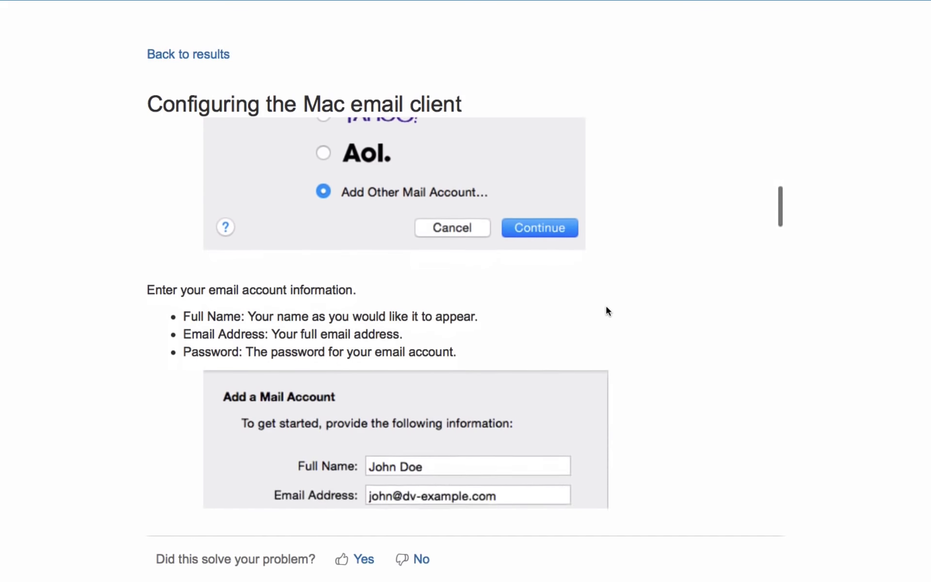
{"action": "scroll", "coordinate": [606, 307], "scroll_direction": "down", "scroll_amount": 13}
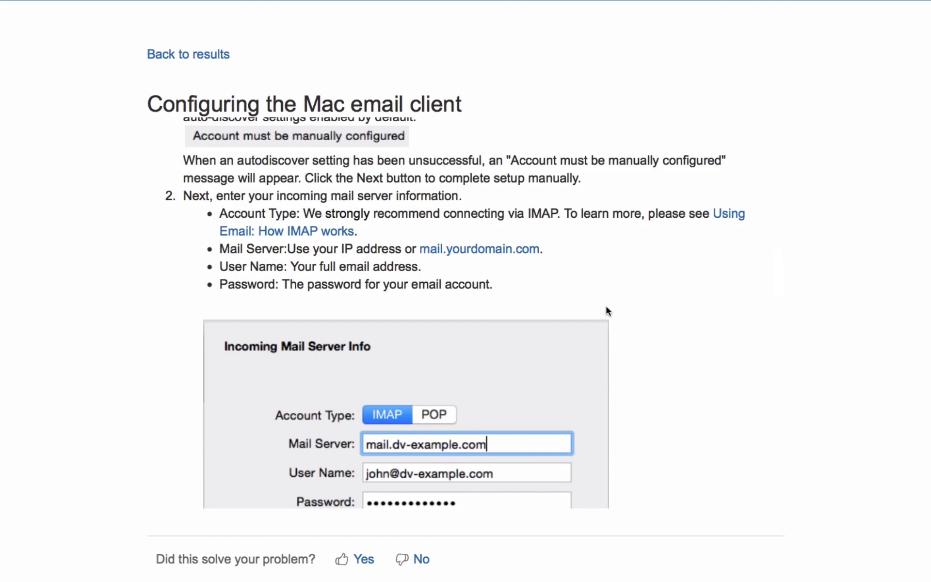
{"action": "left_click", "coordinate": [361, 560]}
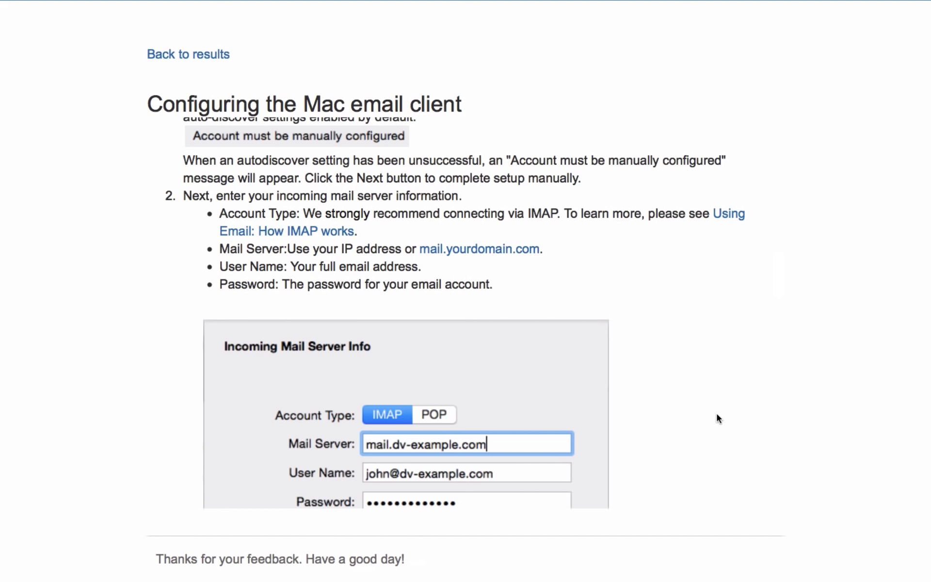
{"action": "left_click", "coordinate": [173, 55]}
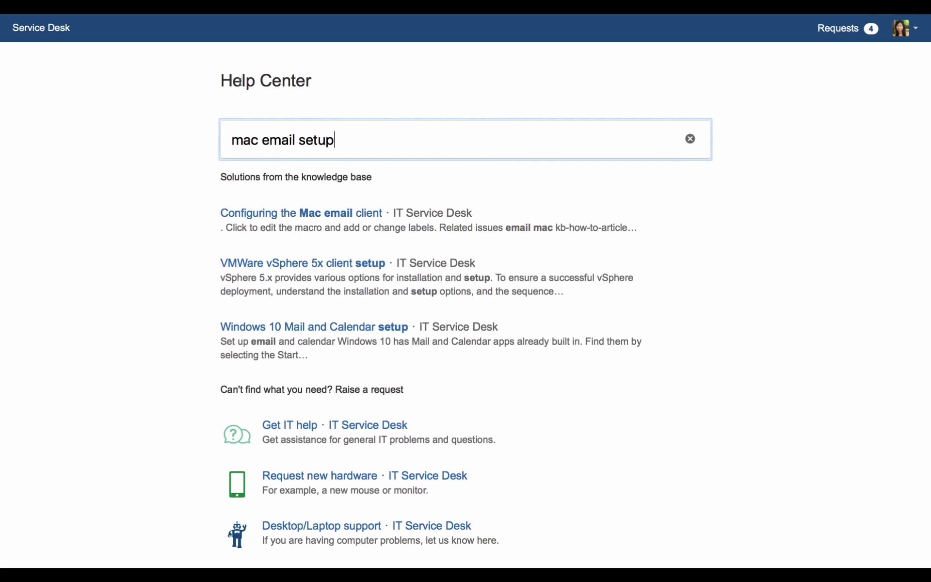
Return to the Help Center home and open the avatar account menu for signing out
{"action": "left_click", "coordinate": [27, 33]}
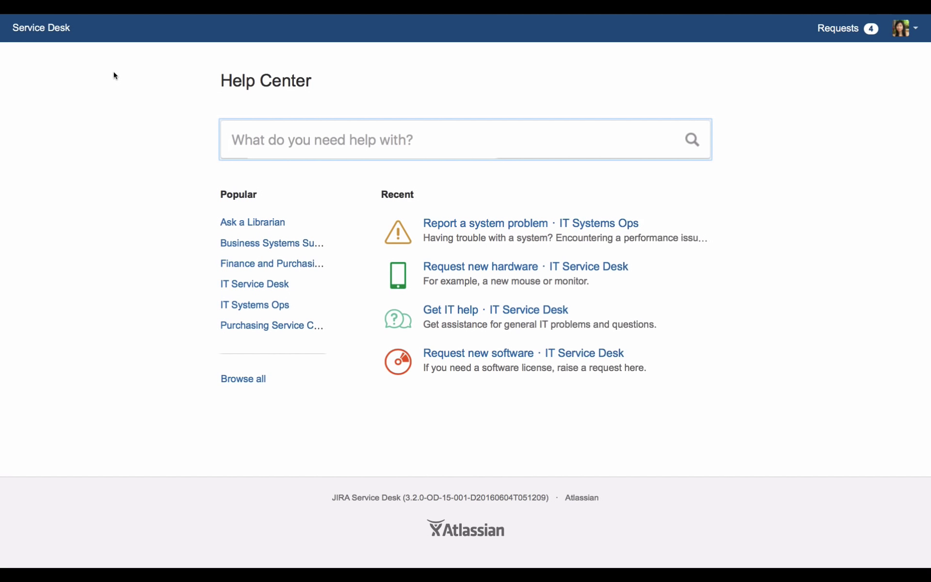
{"action": "left_click", "coordinate": [902, 28]}
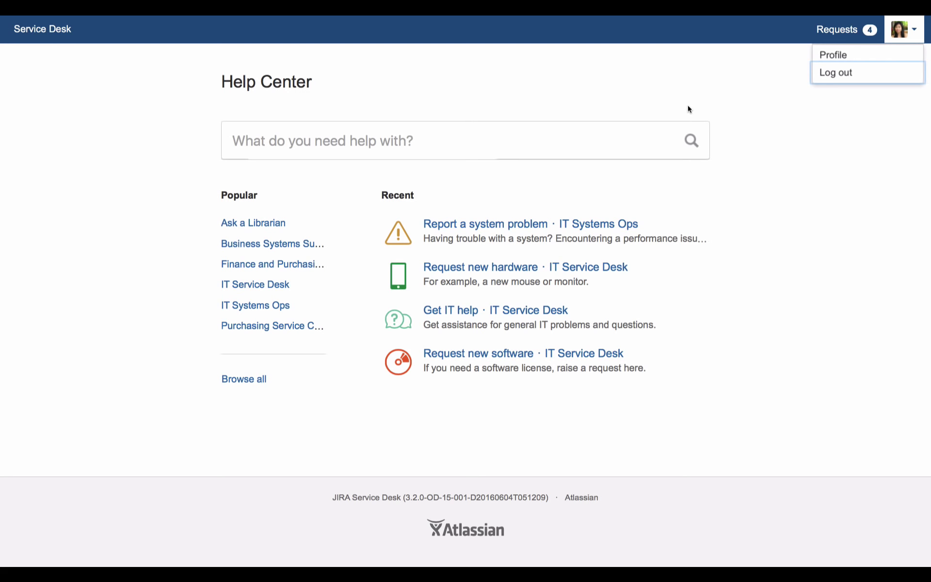
Log out of the portal, sign back in as another saved user, and view the All open queue
{"action": "left_click", "coordinate": [834, 73]}
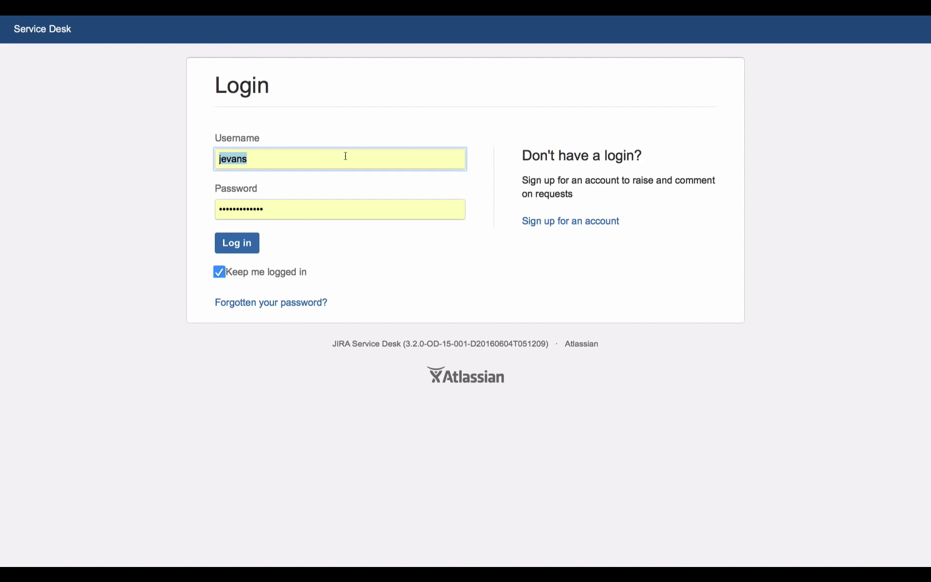
{"action": "key", "text": "BackSpace"}
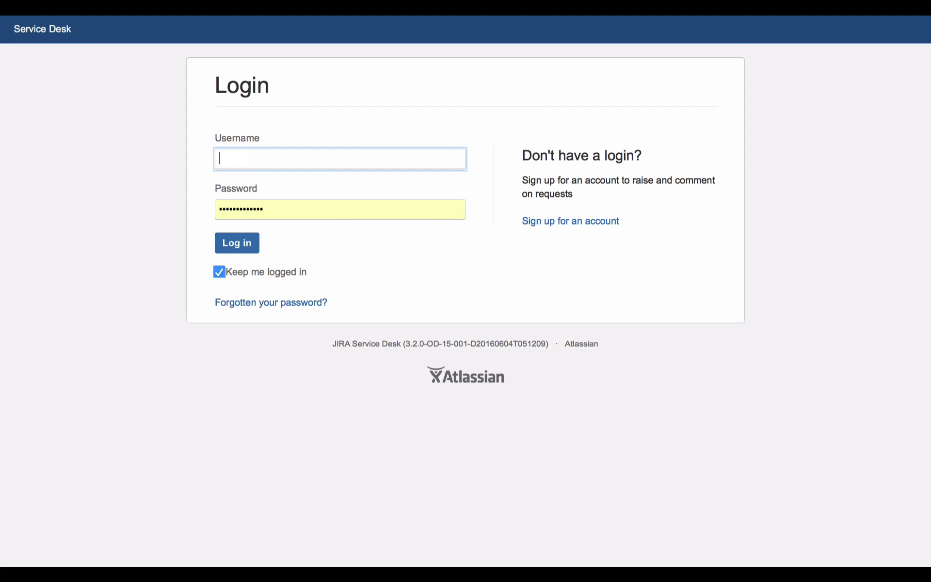
{"action": "left_click", "coordinate": [269, 220]}
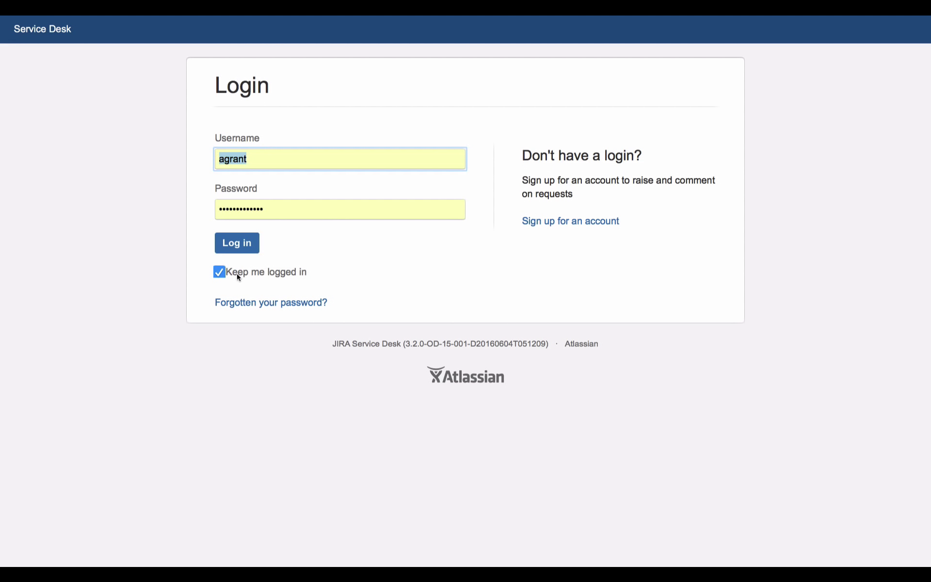
{"action": "left_click", "coordinate": [236, 243]}
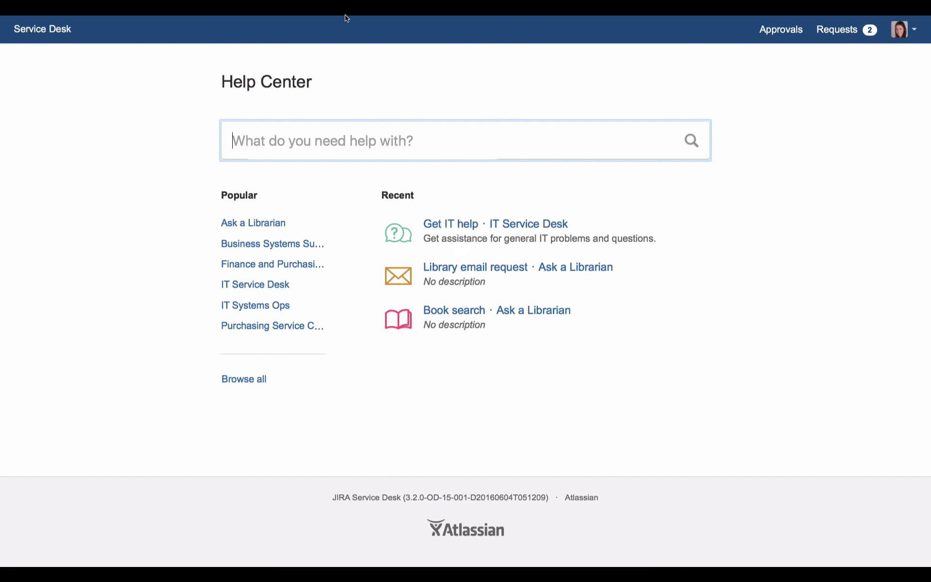
{"action": "left_click", "coordinate": [232, 48]}
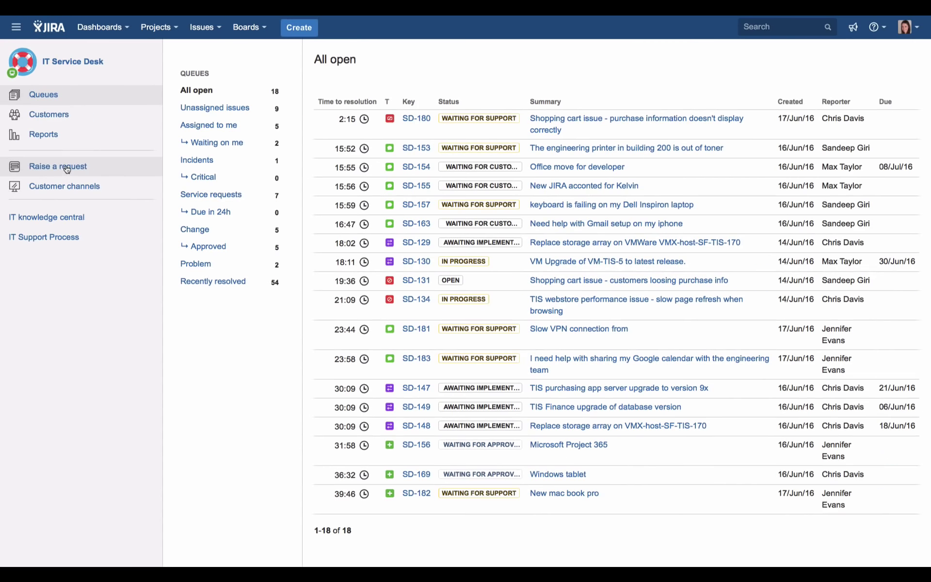
Raise a Get IT help request for the customer with summary 'Need a second monitor', creating SD-184
{"action": "left_click", "coordinate": [89, 202]}
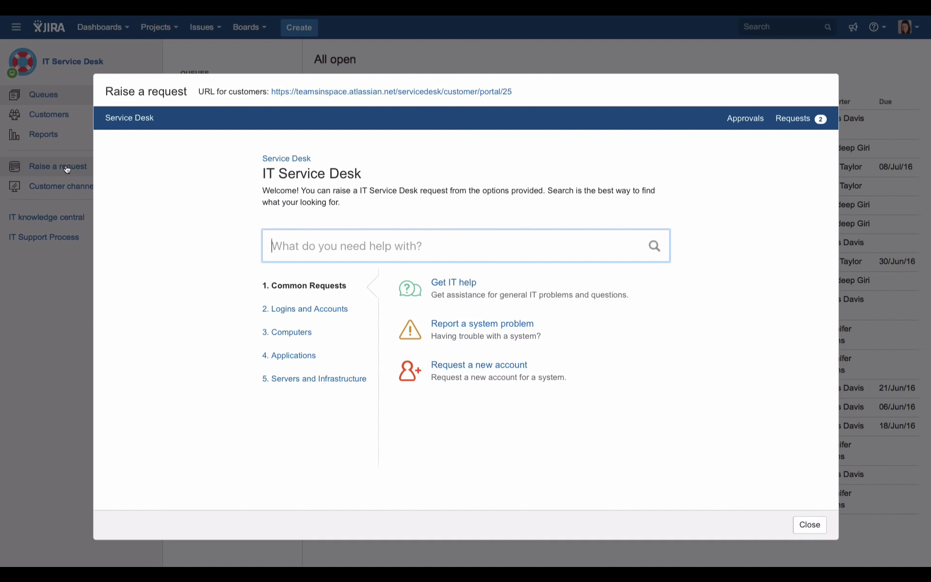
{"action": "left_click", "coordinate": [439, 283]}
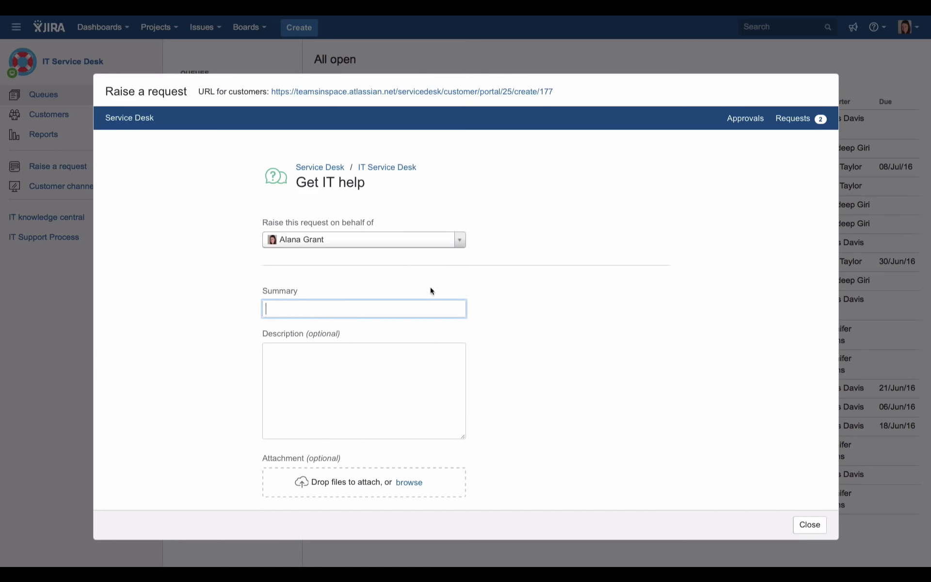
{"action": "left_click", "coordinate": [371, 239]}
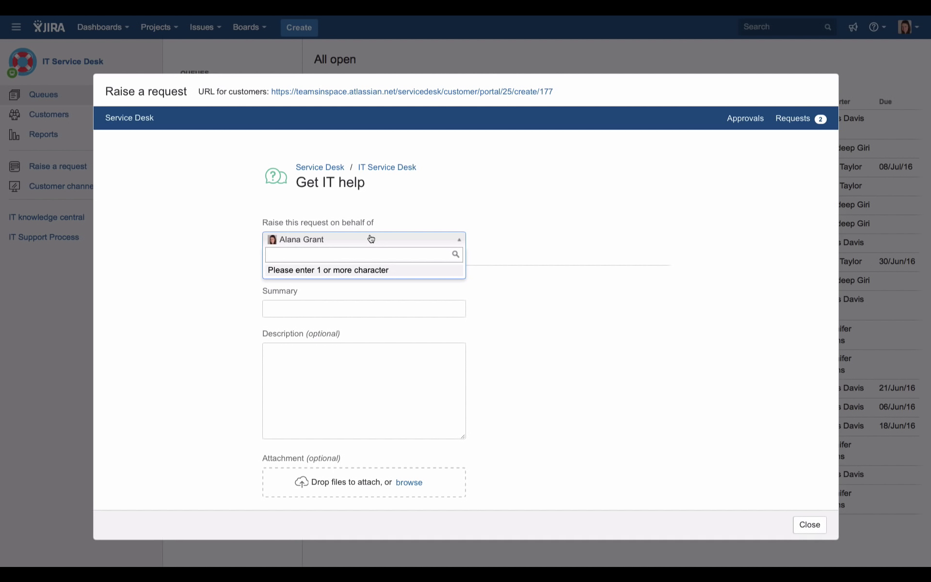
{"action": "type", "text": "jen"}
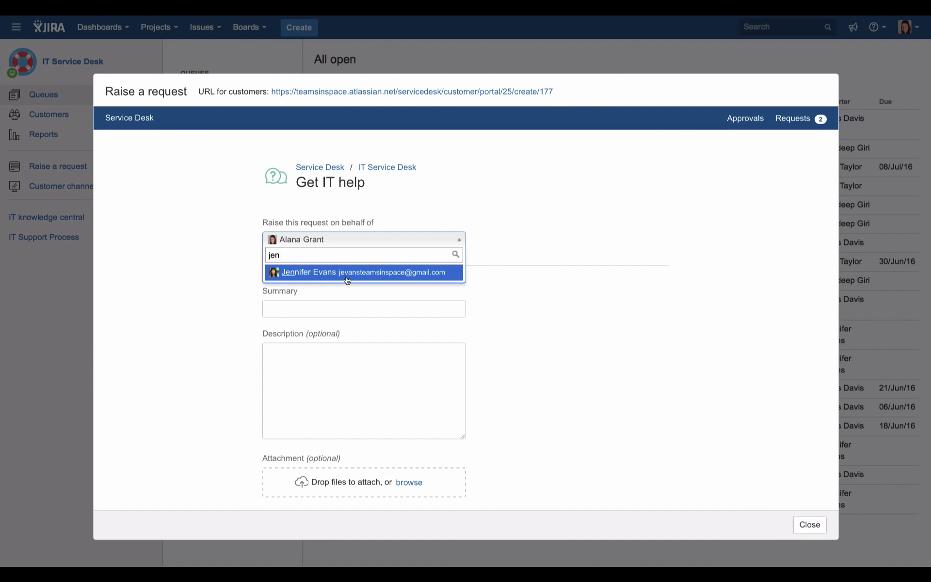
{"action": "left_click", "coordinate": [347, 272]}
{"action": "left_click", "coordinate": [347, 307]}
{"action": "type", "text": "Need a"}
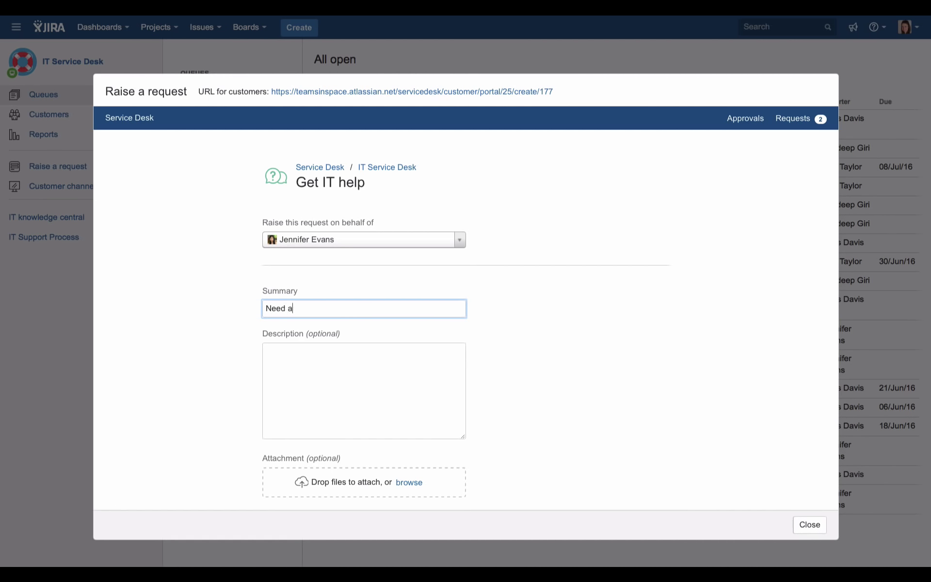
{"action": "type", "text": " second mon"}
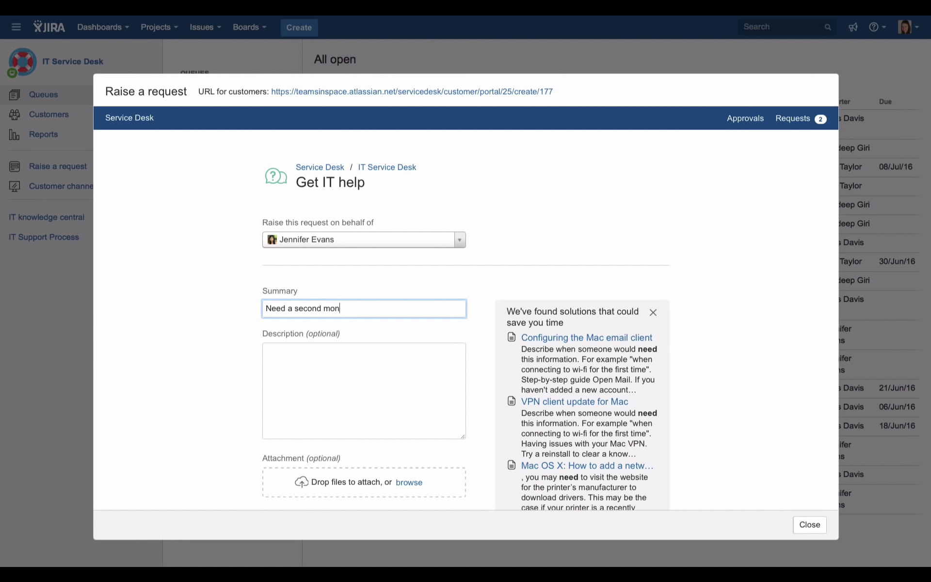
{"action": "type", "text": "itor"}
{"action": "scroll", "coordinate": [357, 428], "scroll_direction": "down", "scroll_amount": 1}
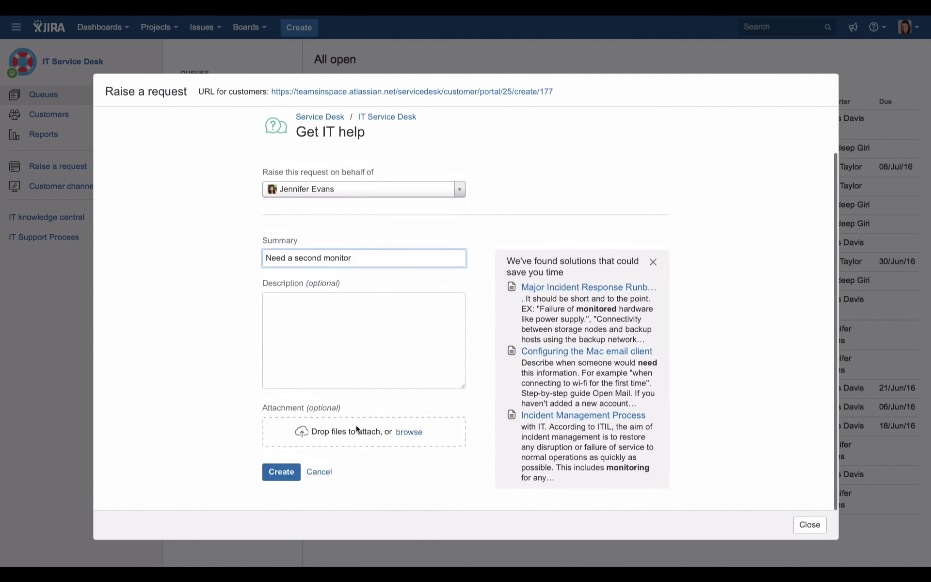
{"action": "left_click", "coordinate": [281, 472]}
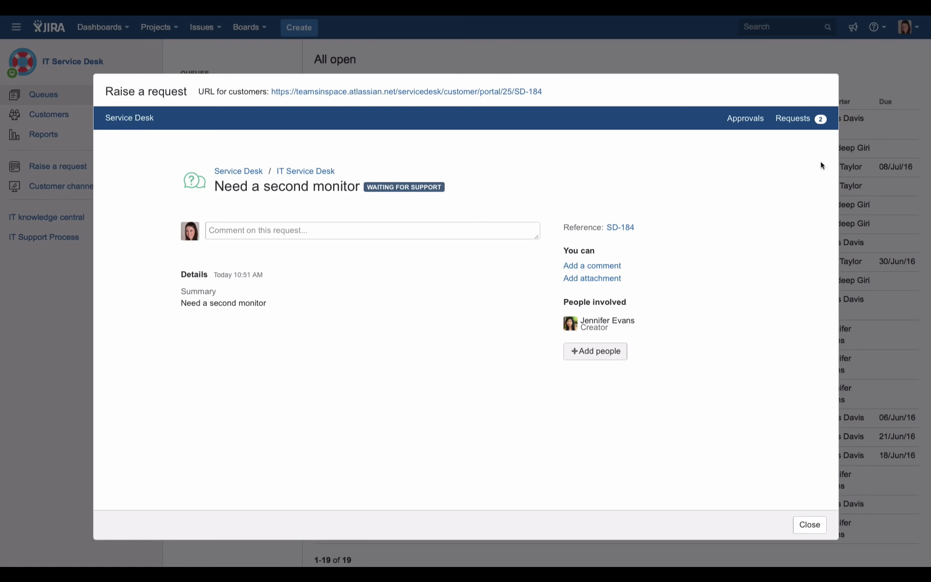
{"action": "scroll", "coordinate": [818, 524], "scroll_direction": "up", "scroll_amount": 5}
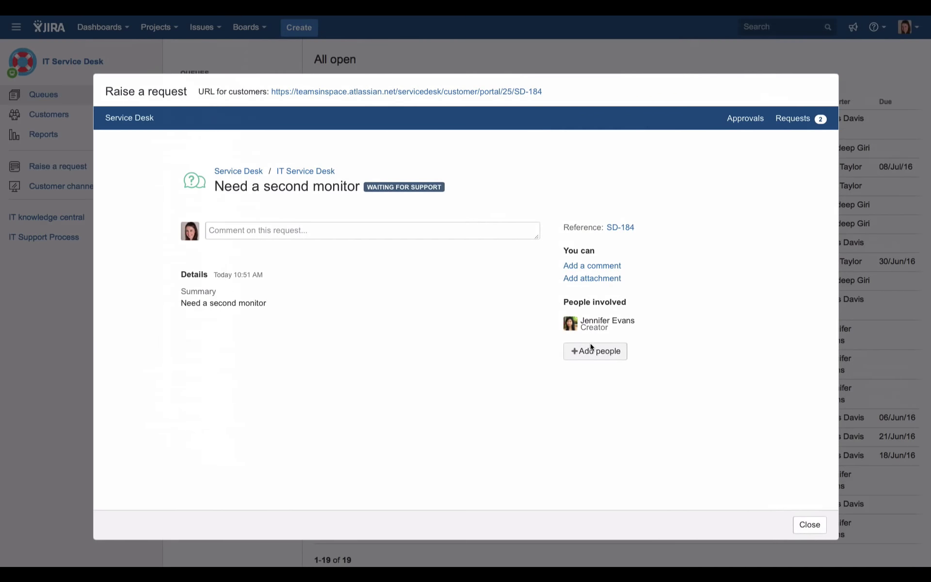
Close the raised request, review the Customer channels portal and email details, then dismiss them
{"action": "left_click", "coordinate": [567, 379]}
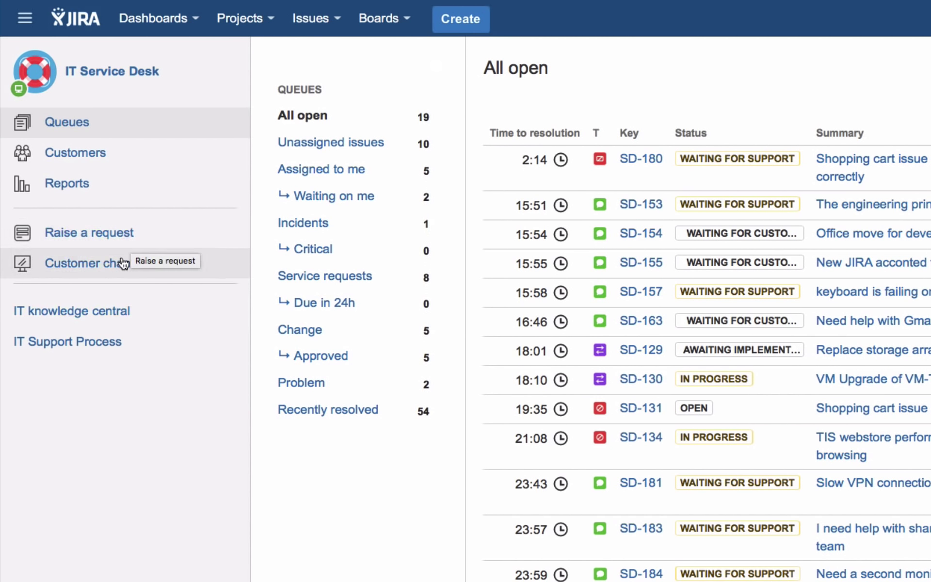
{"action": "left_click", "coordinate": [123, 263]}
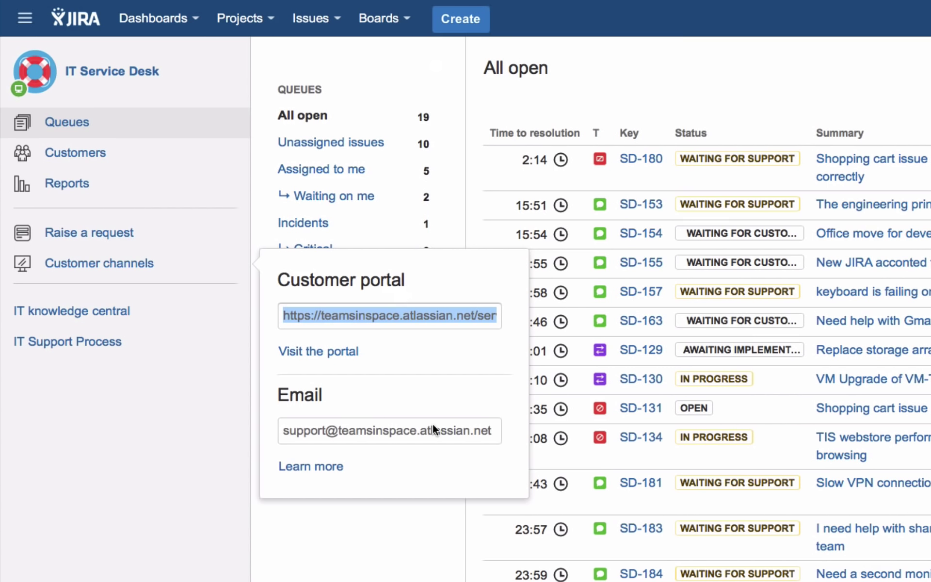
{"action": "left_click", "coordinate": [117, 482]}
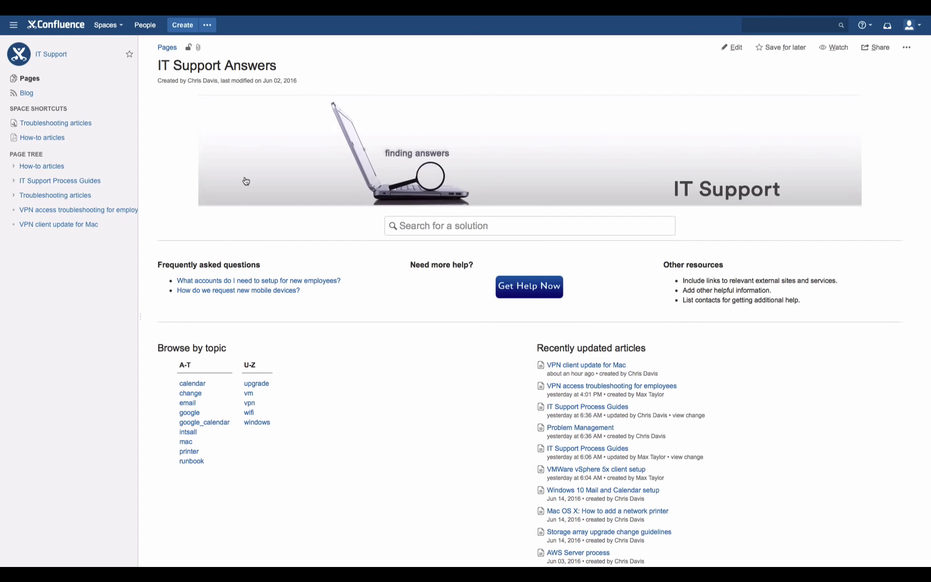
Open the IT Support Process Guides page in Confluence, then return to the JIRA Service Desk tab
{"action": "mouse_move", "coordinate": [104, 32]}
{"action": "left_click", "coordinate": [93, 51]}
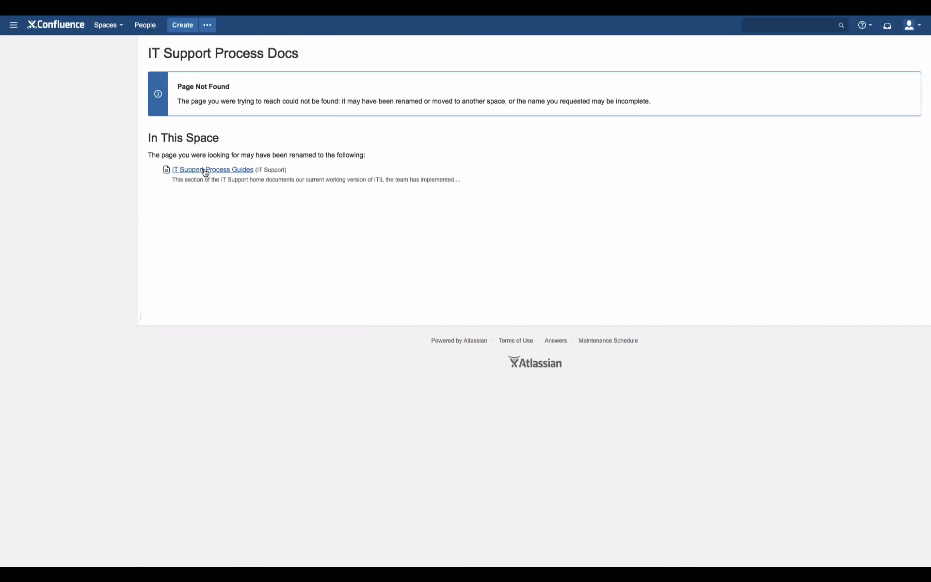
{"action": "left_click", "coordinate": [204, 170]}
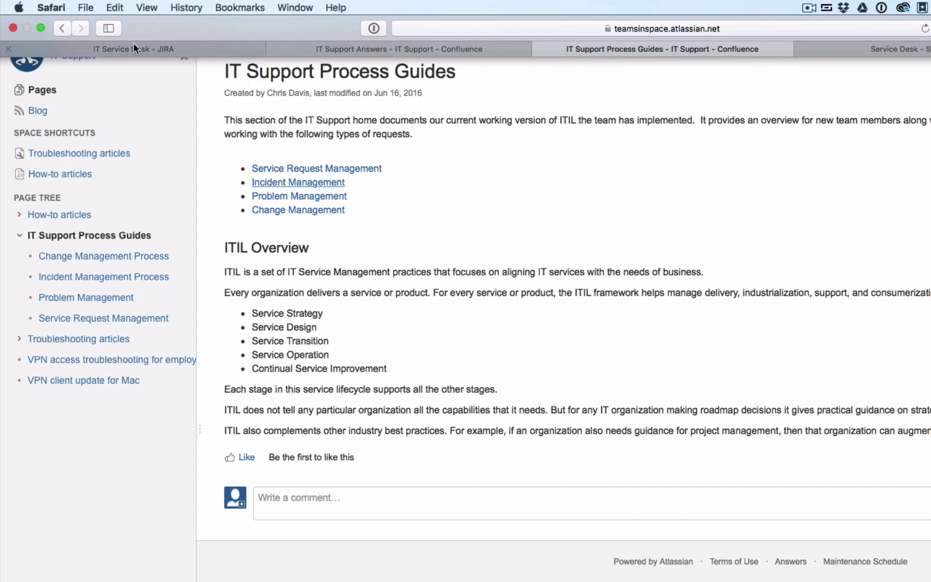
{"action": "left_click", "coordinate": [133, 45]}
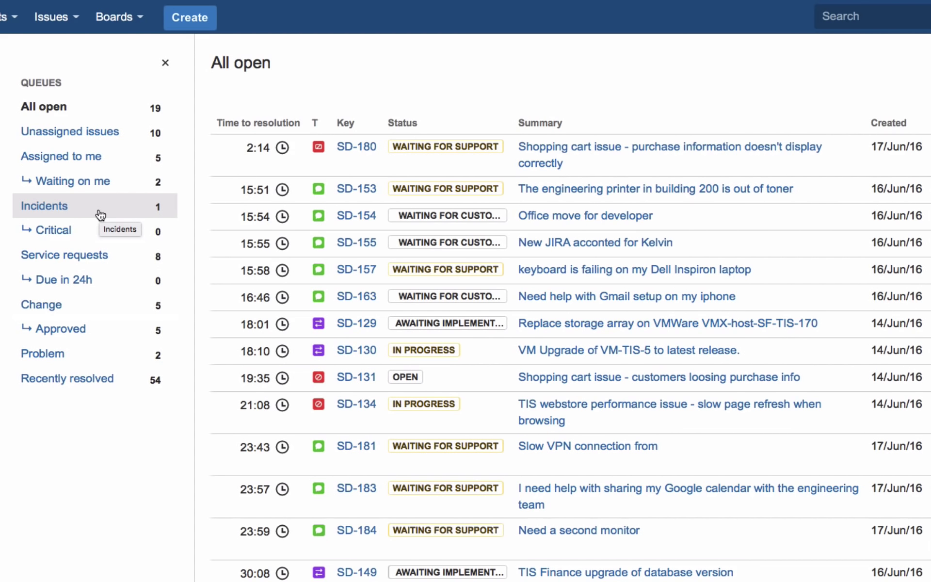
Browse the Unassigned issues and Service requests queues, then open SD-181 'Slow VPN connection from' from All open
{"action": "left_click", "coordinate": [108, 138]}
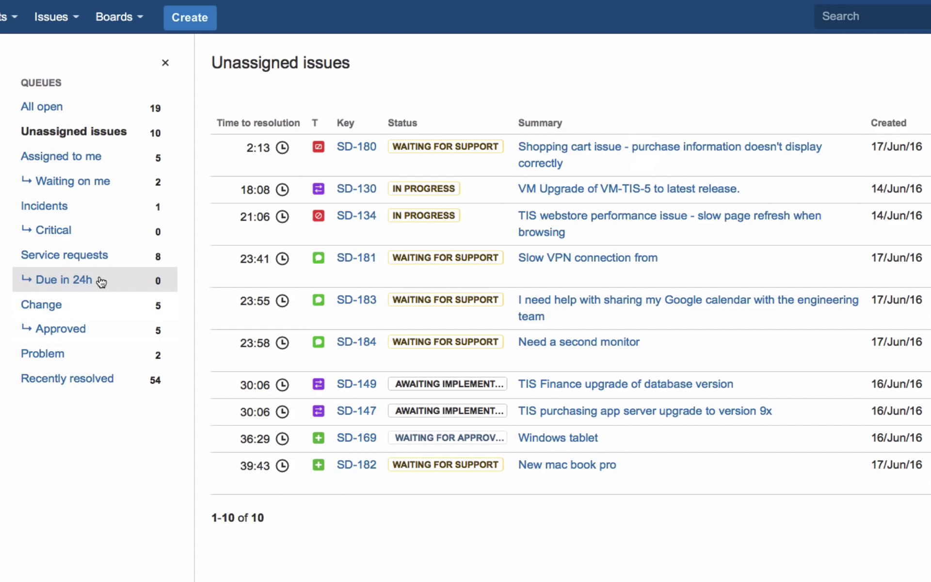
{"action": "left_click", "coordinate": [104, 260]}
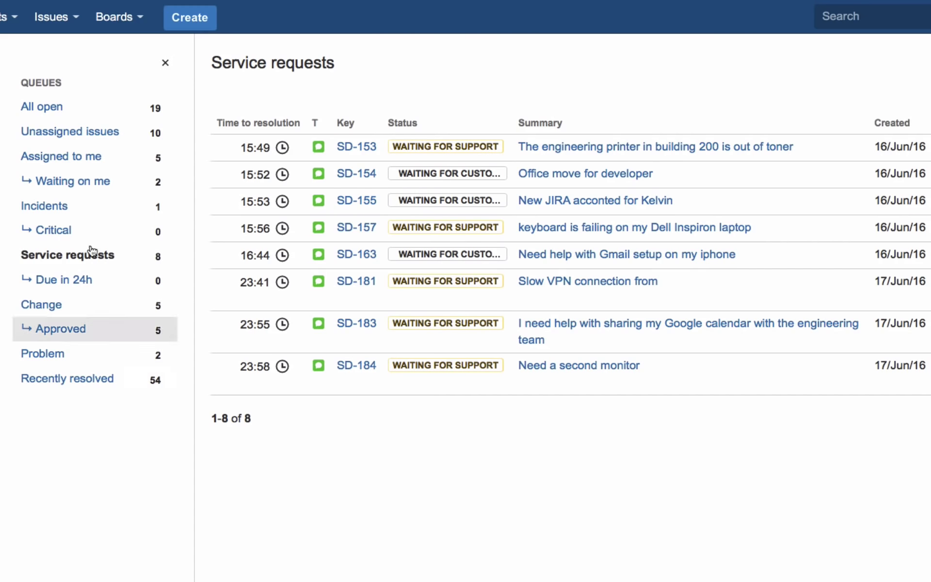
{"action": "left_click", "coordinate": [84, 109]}
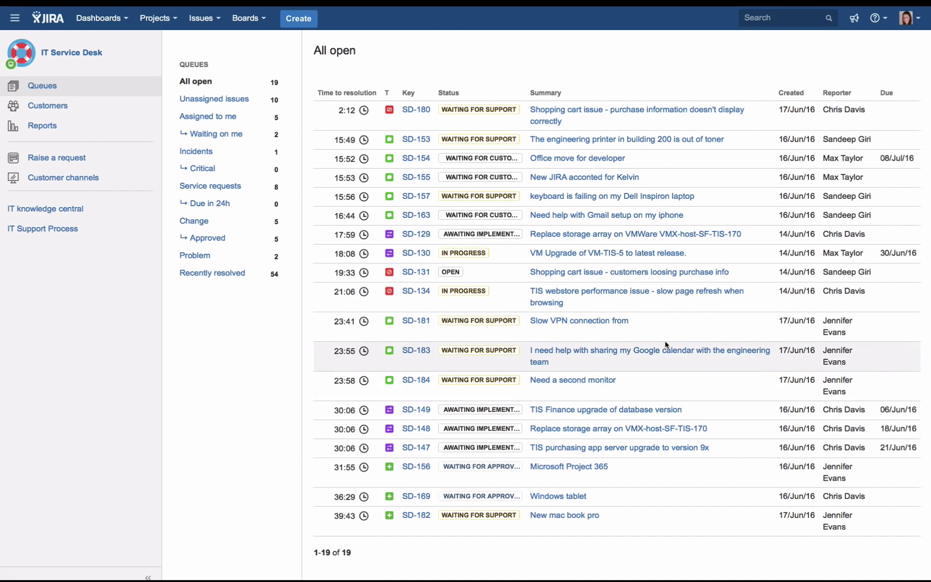
{"action": "left_click", "coordinate": [582, 322]}
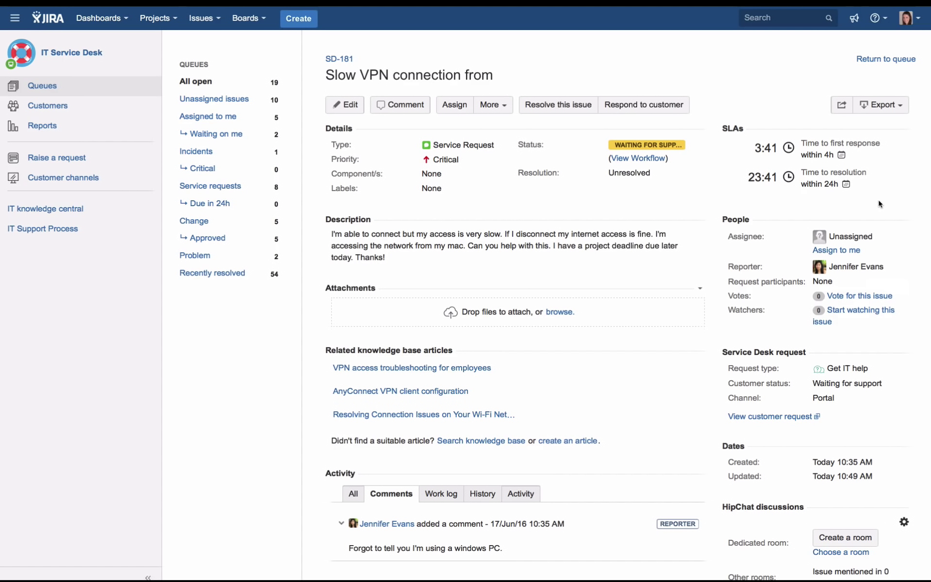
Assign SD-181 to yourself and find the knowledge base search under related articles
{"action": "left_click", "coordinate": [849, 253]}
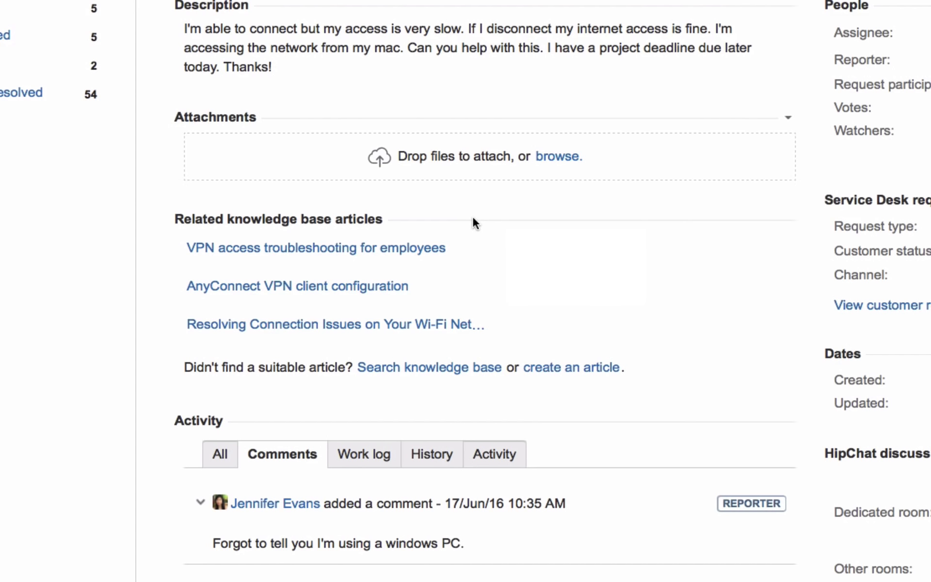
{"action": "mouse_move", "coordinate": [389, 247]}
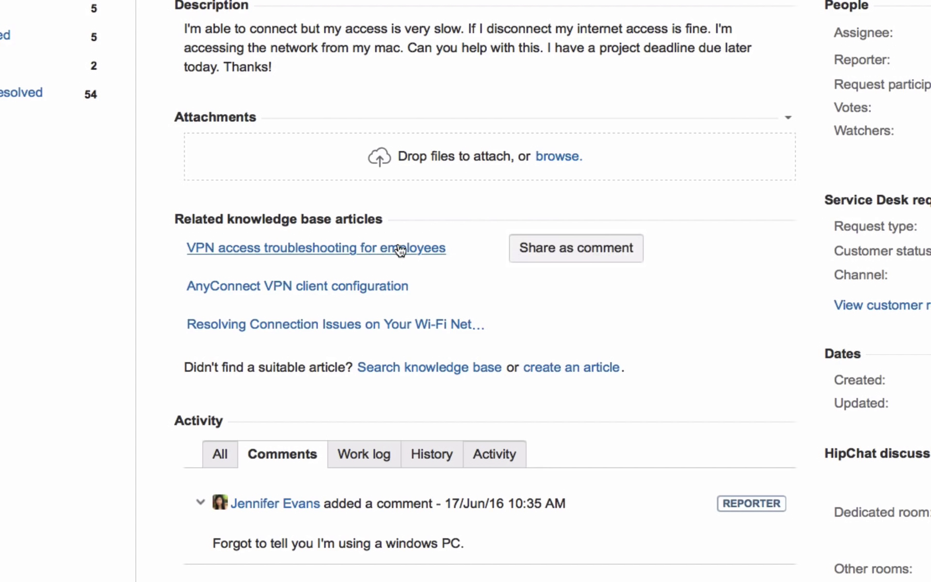
{"action": "mouse_move", "coordinate": [391, 285]}
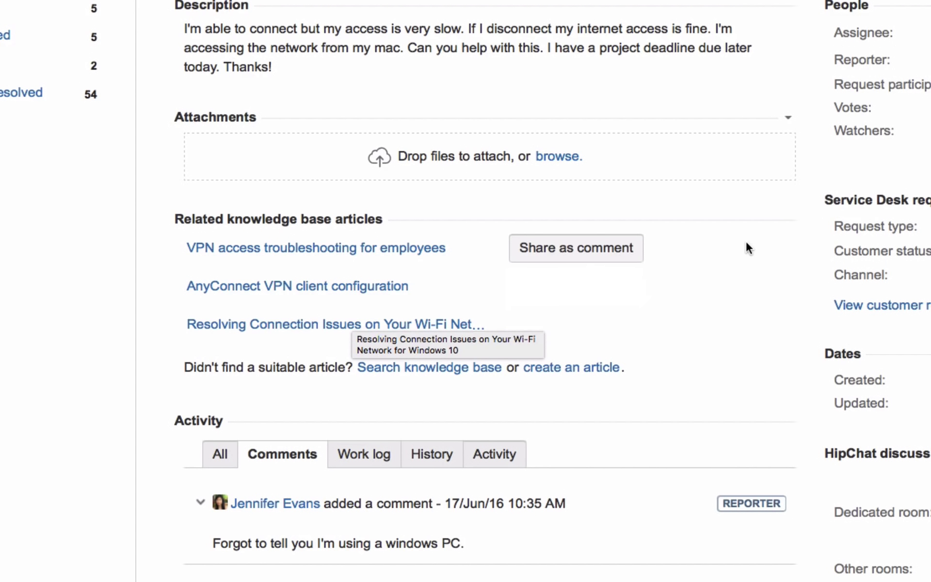
Search the knowledge base for 'VPN' and read the 'VPN client update for Mac' article
{"action": "left_click", "coordinate": [410, 368]}
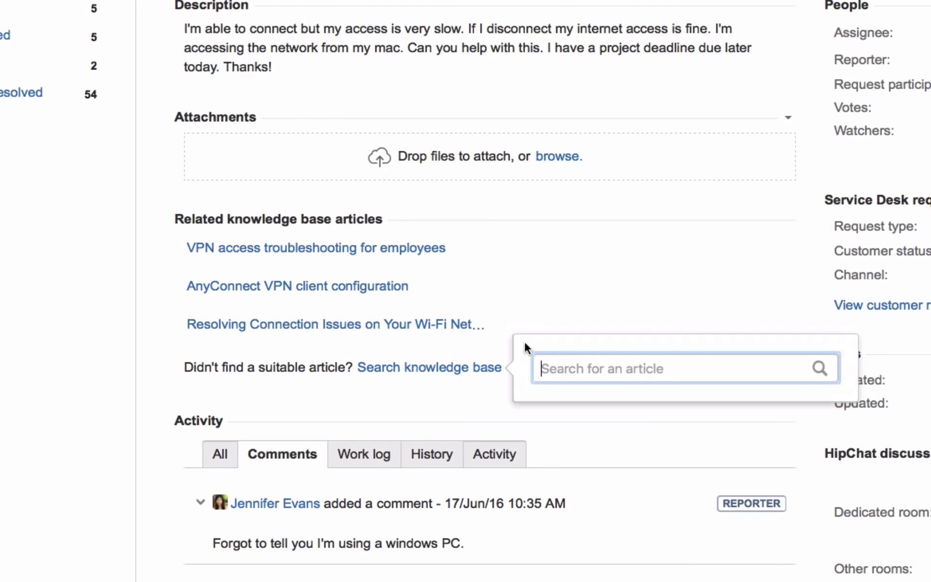
{"action": "type", "text": "VP"}
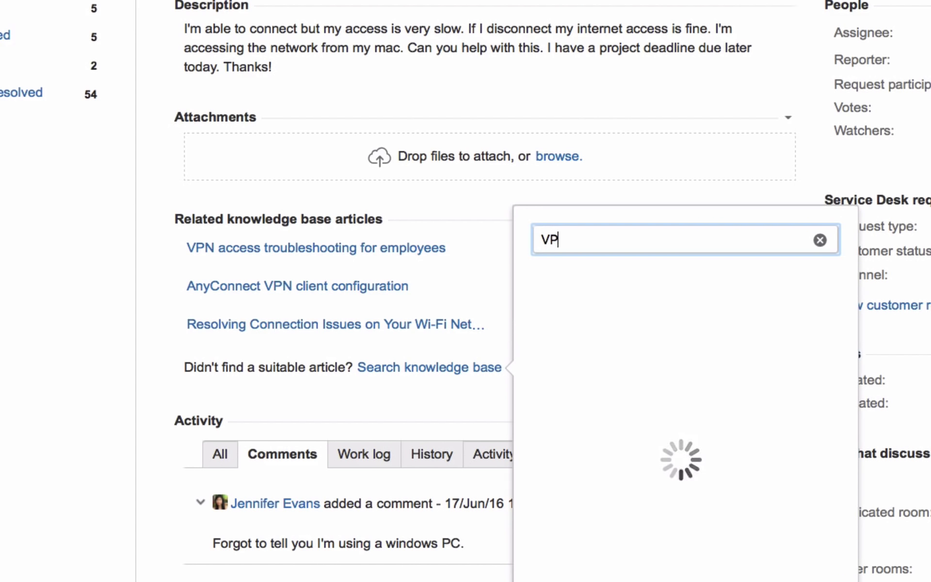
{"action": "type", "text": "N"}
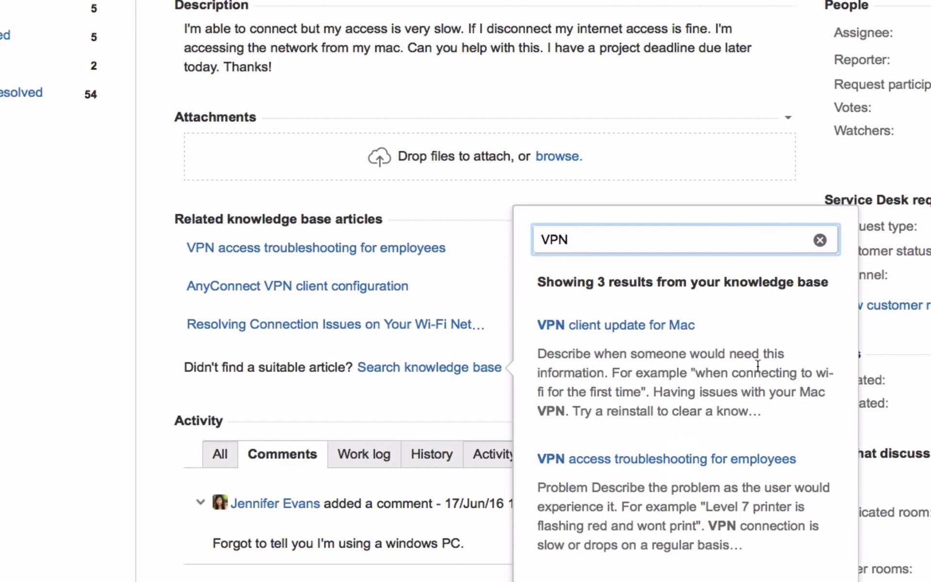
{"action": "scroll", "coordinate": [758, 365], "scroll_direction": "down", "scroll_amount": 2}
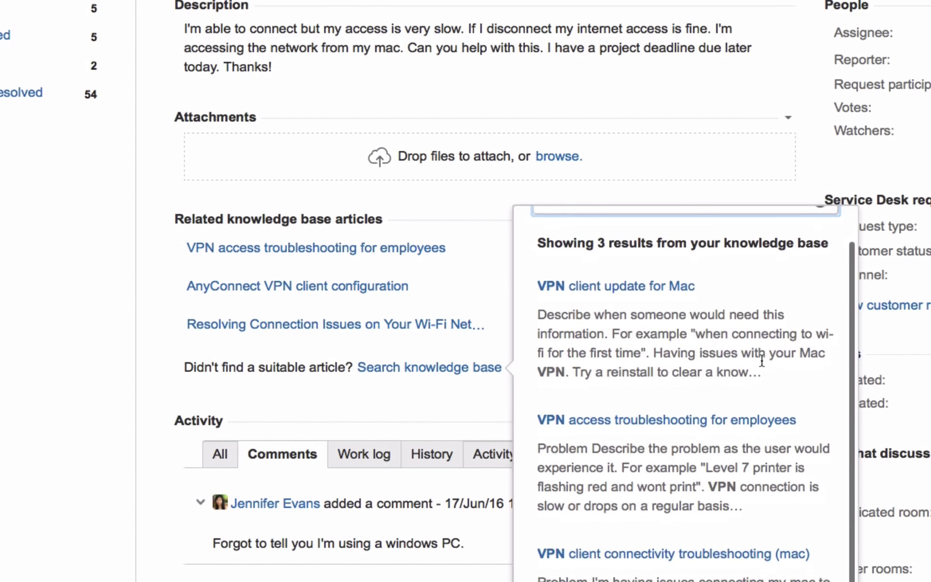
{"action": "scroll", "coordinate": [762, 360], "scroll_direction": "down", "scroll_amount": 1}
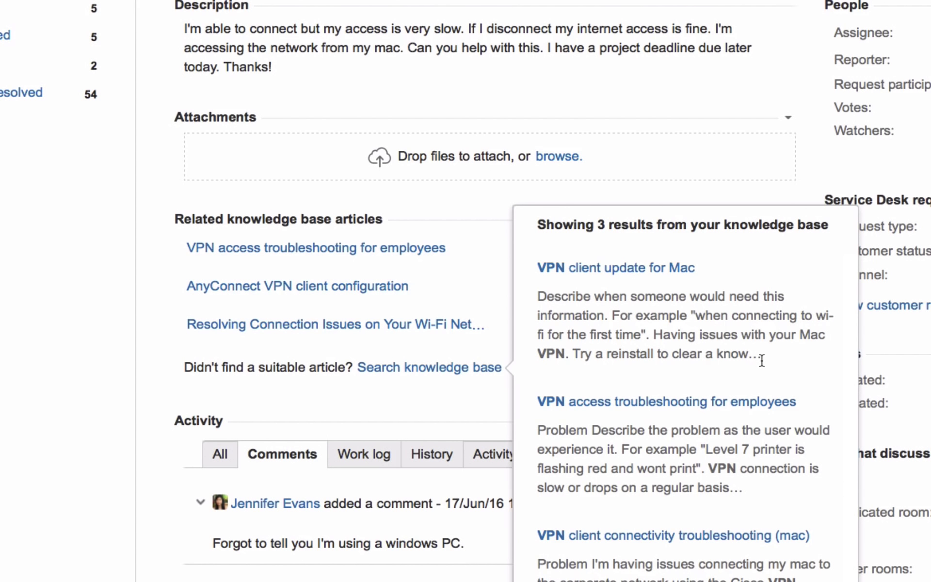
{"action": "scroll", "coordinate": [749, 422], "scroll_direction": "up", "scroll_amount": 3}
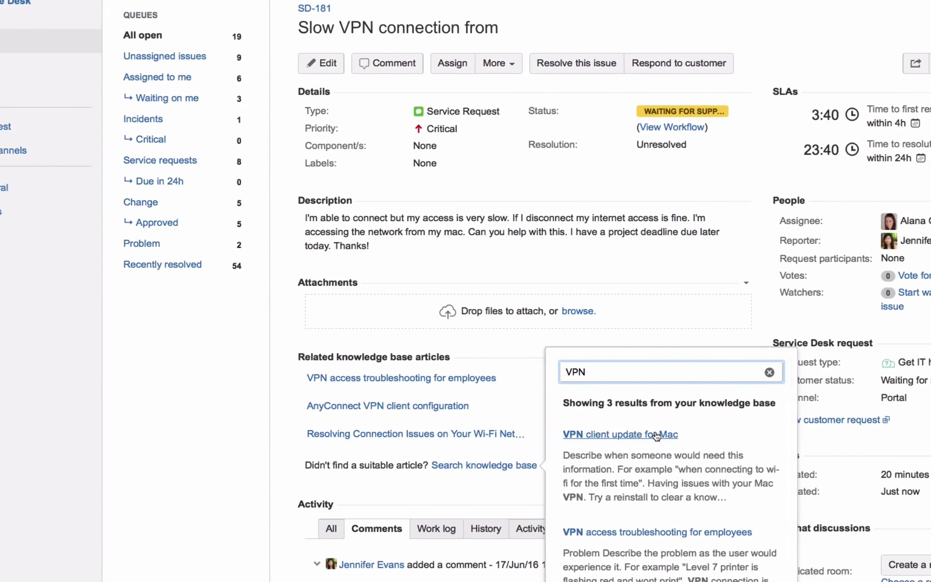
{"action": "left_click", "coordinate": [664, 321]}
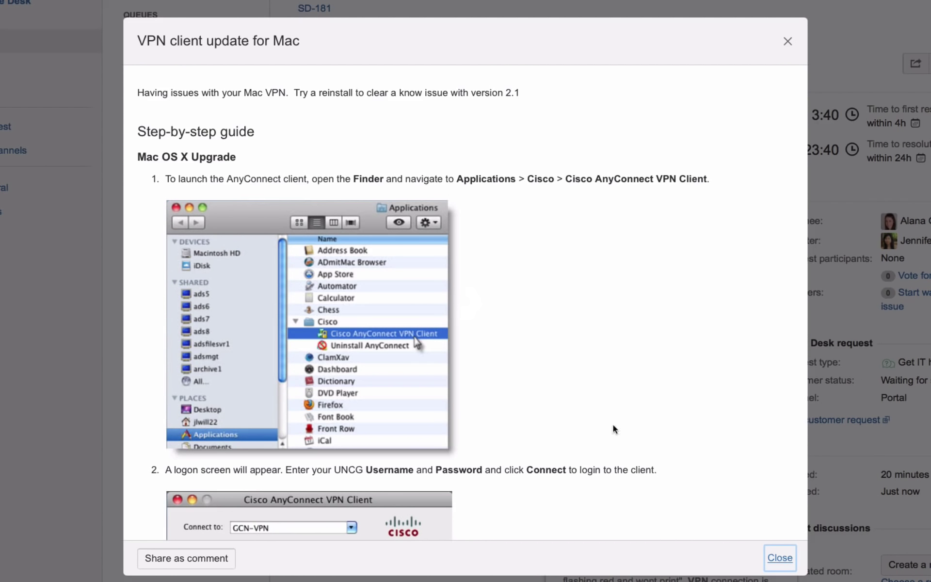
{"action": "scroll", "coordinate": [604, 415], "scroll_direction": "down", "scroll_amount": 10}
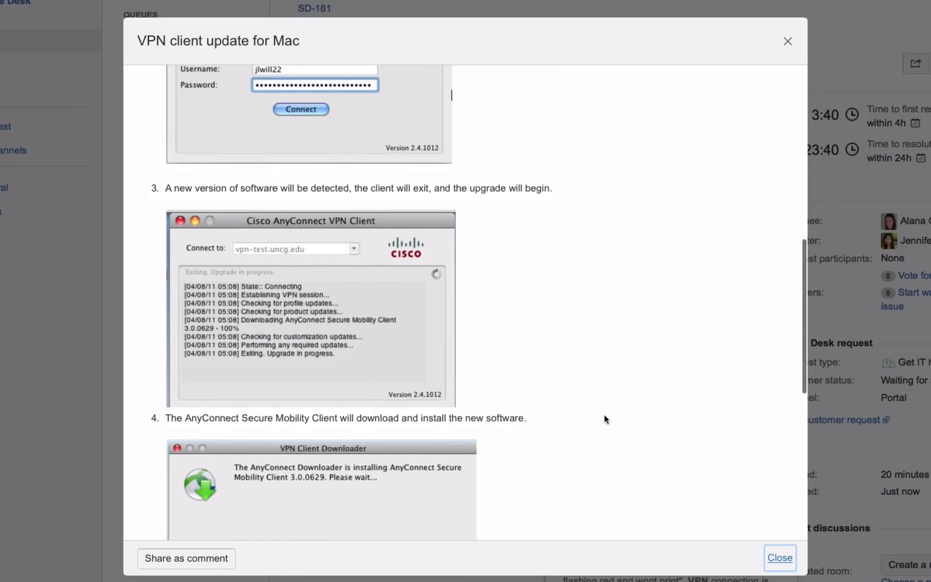
{"action": "scroll", "coordinate": [604, 413], "scroll_direction": "down", "scroll_amount": 10}
{"action": "scroll", "coordinate": [605, 412], "scroll_direction": "up", "scroll_amount": 9}
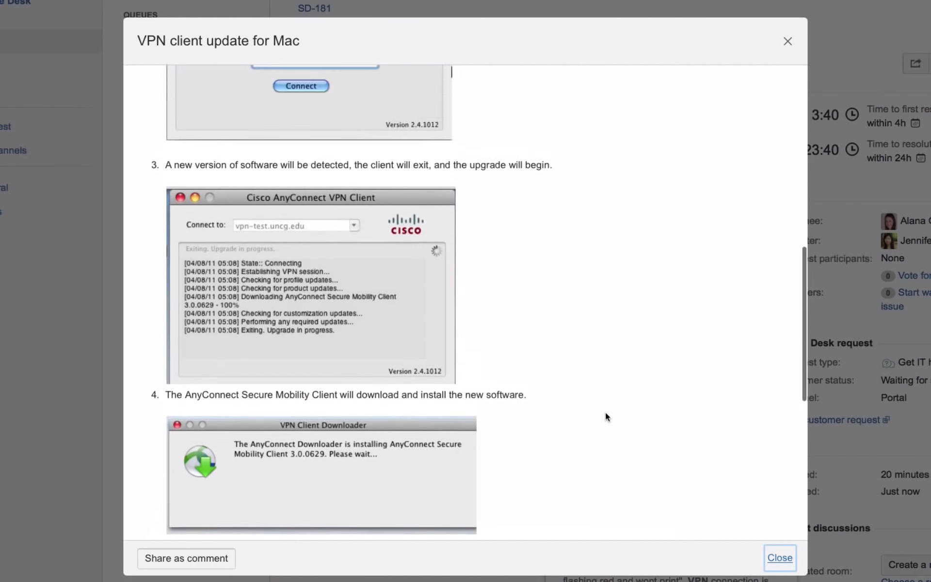
{"action": "scroll", "coordinate": [605, 412], "scroll_direction": "up", "scroll_amount": 12}
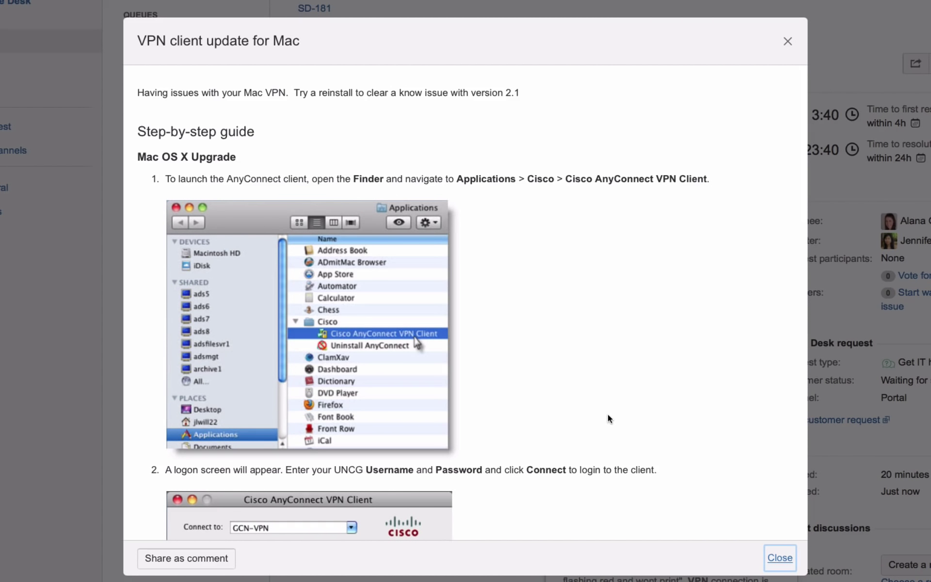
Share the article as a comment, greeting the reporter and asking them to follow the KB and reinstall the client
{"action": "left_click", "coordinate": [187, 557]}
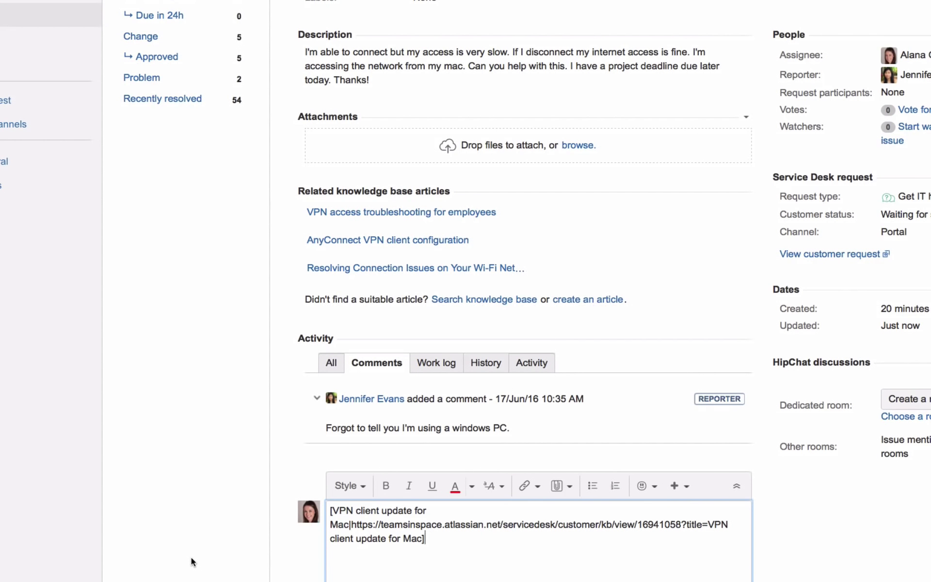
{"action": "left_click", "coordinate": [330, 510]}
{"action": "type", "text": "H"}
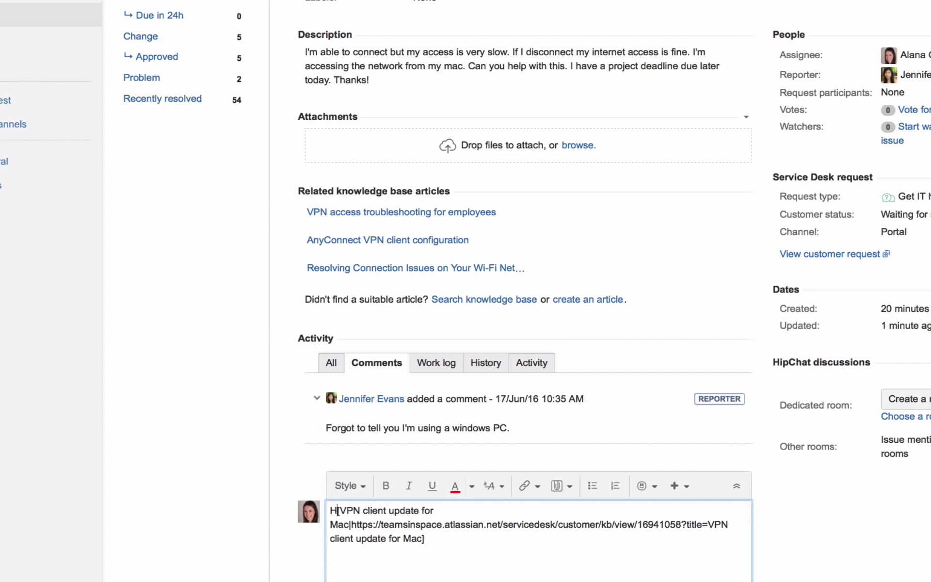
{"action": "type", "text": "i Jen"}
{"action": "type", "text": ", Can you p"}
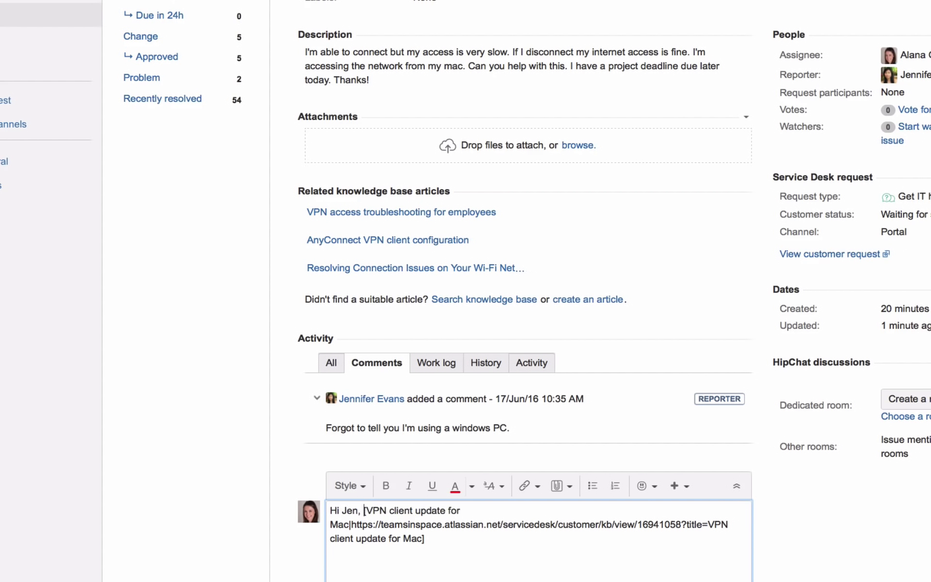
{"action": "type", "text": "lease follow t"}
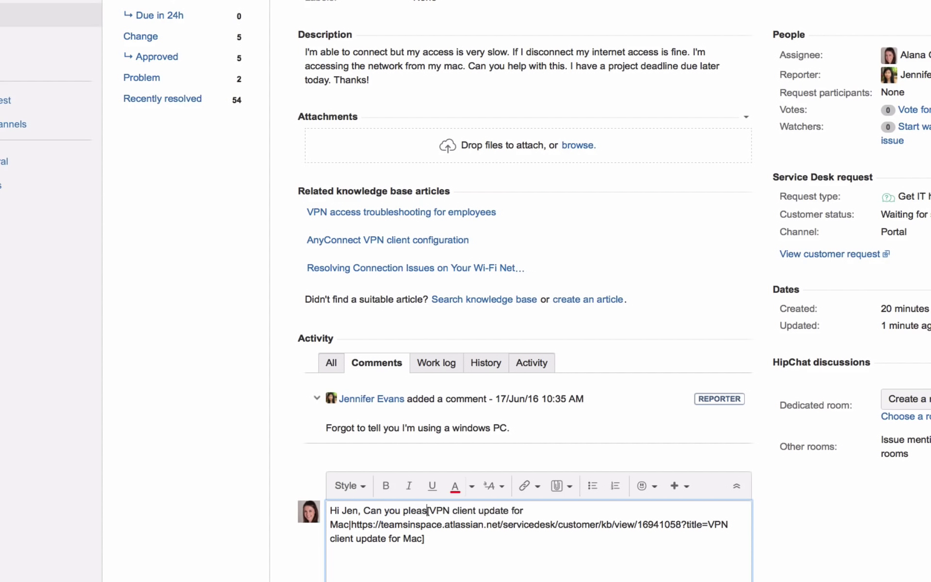
{"action": "type", "text": "his KB and r"}
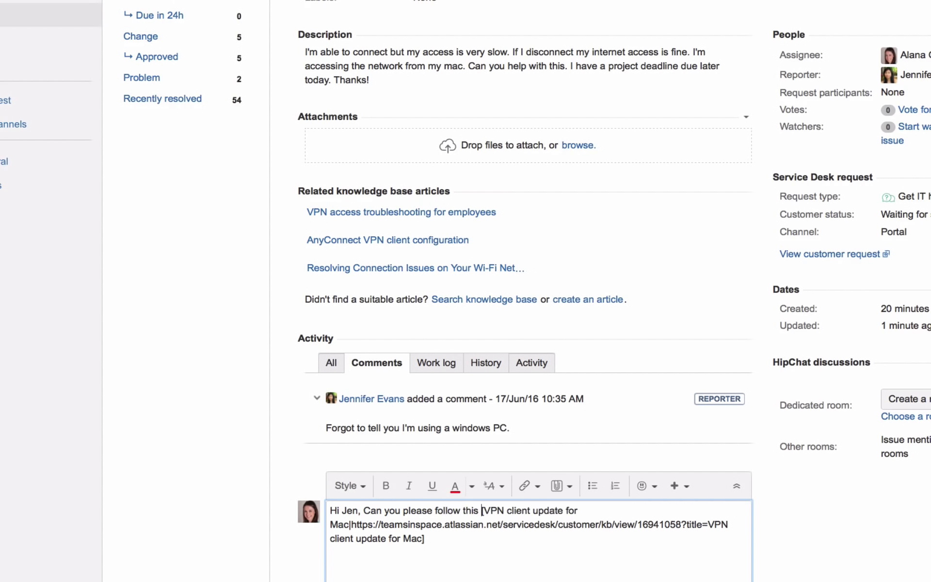
{"action": "type", "text": "einstall th"}
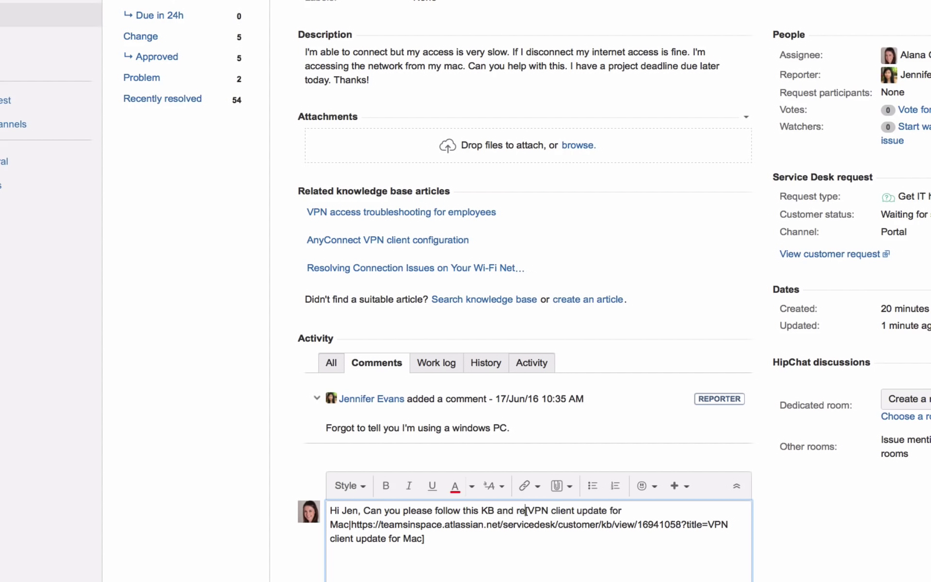
{"action": "type", "text": "e client.  This "}
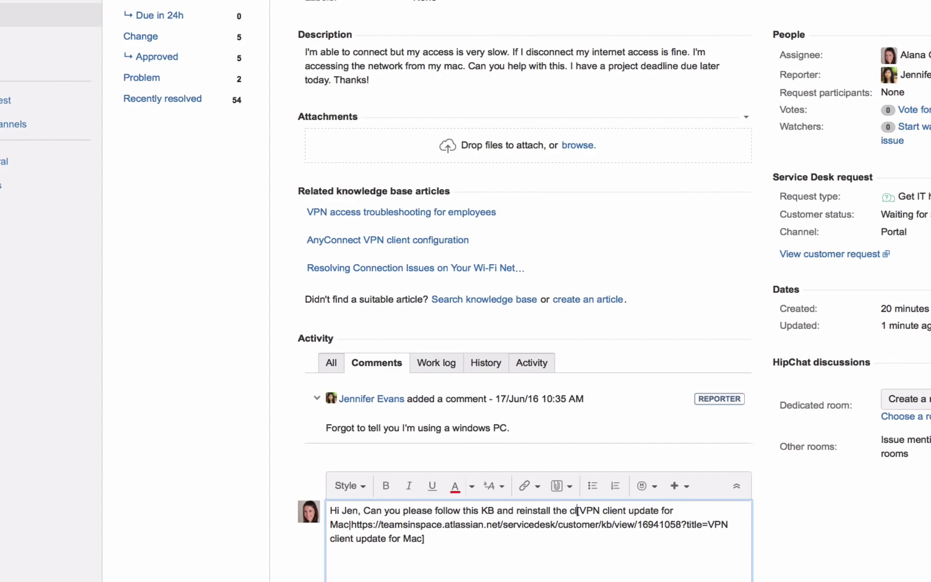
{"action": "type", "text": "should fix "}
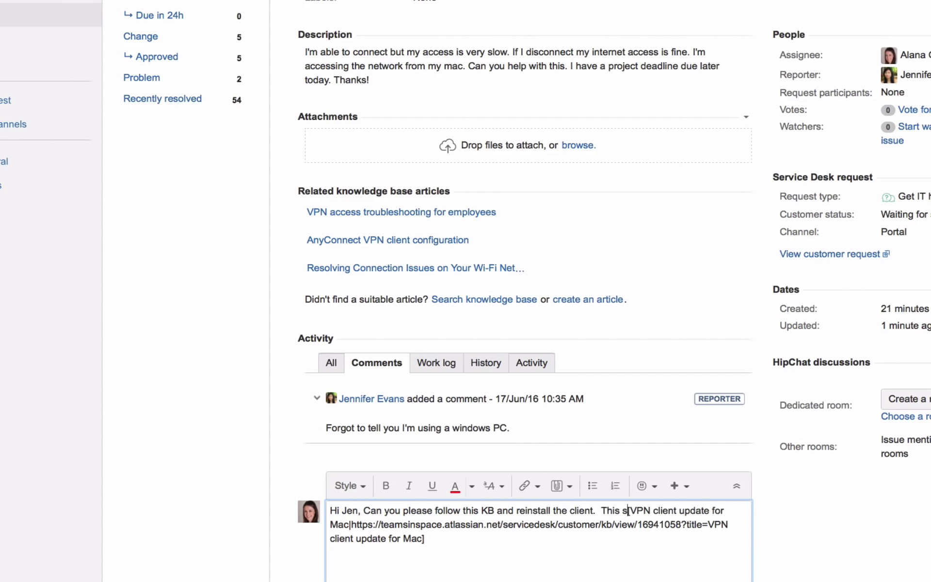
{"action": "type", "text": "a know"}
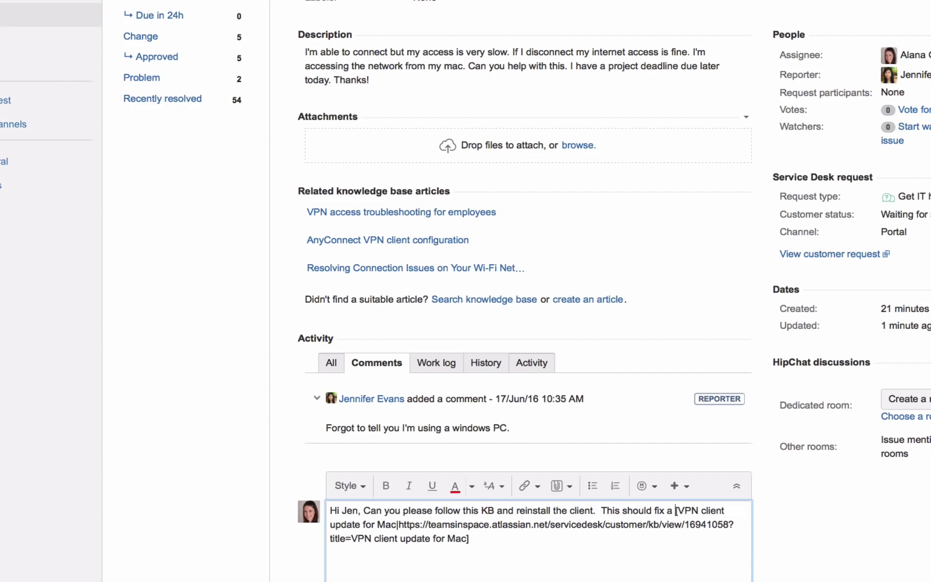
{"action": "type", "text": " error "}
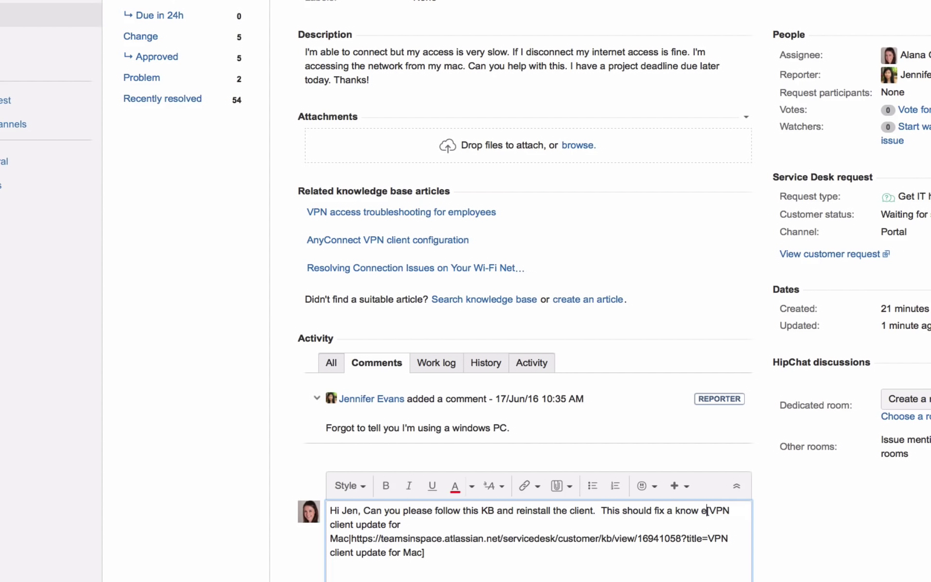
{"action": "type", "text": "we are finding"}
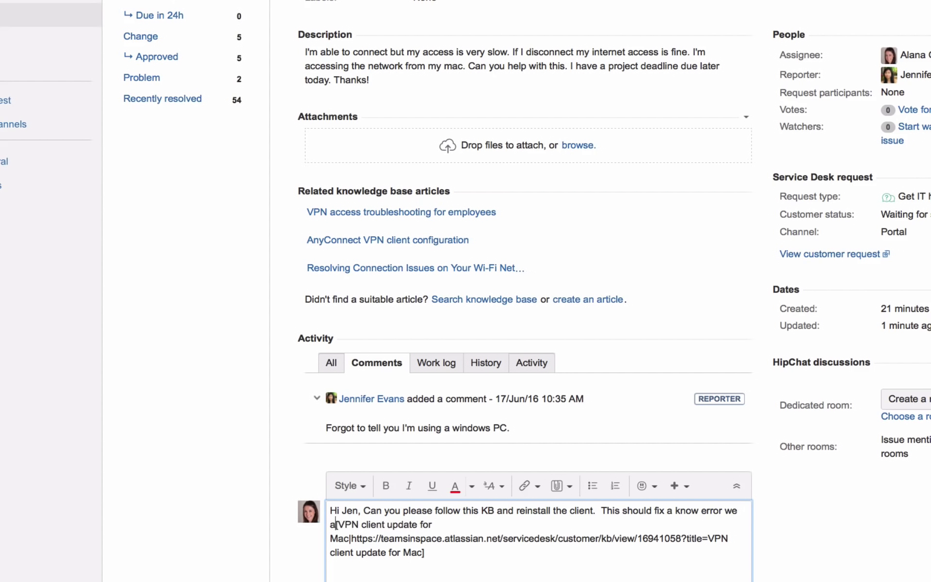
{"action": "type", "text": "Thanks1"}
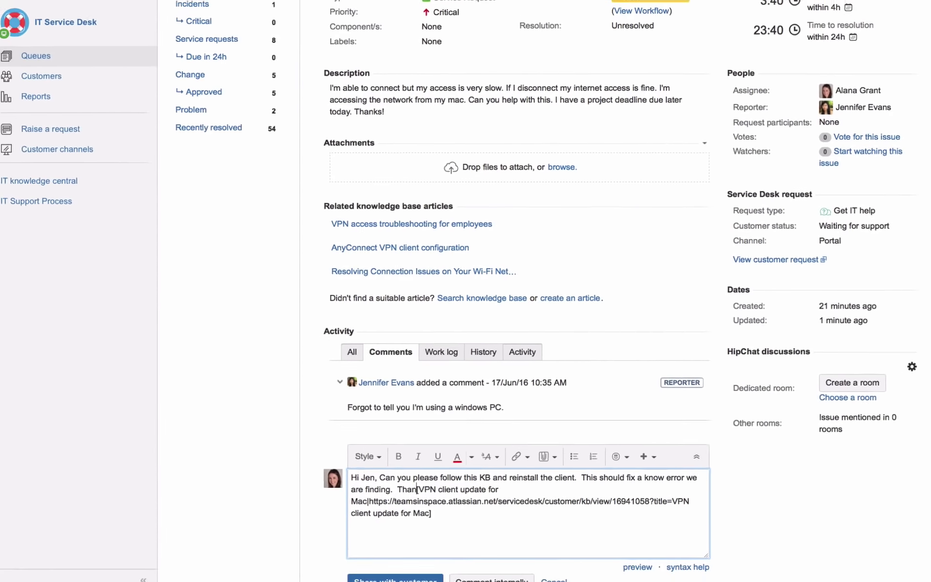
{"action": "key", "text": "Return"}
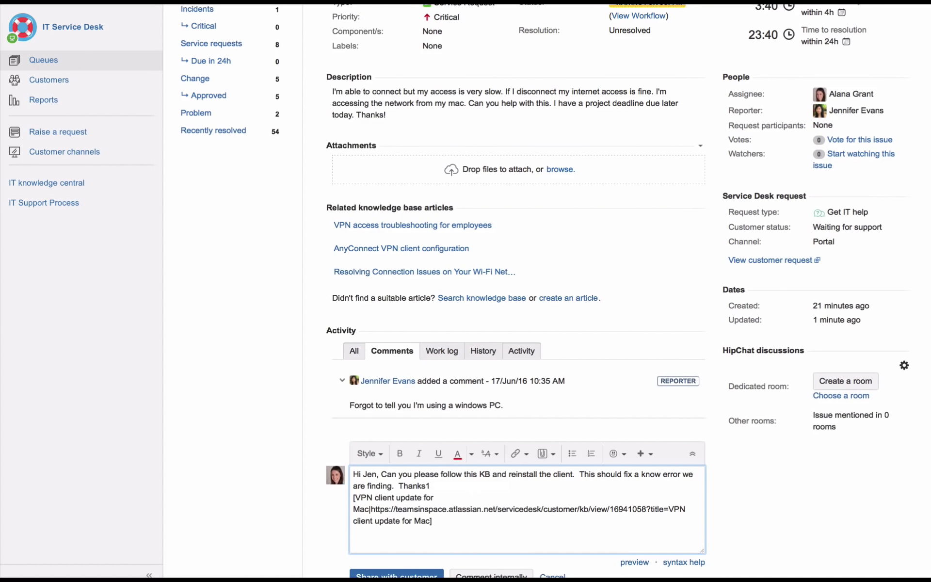
{"action": "key", "text": "Return"}
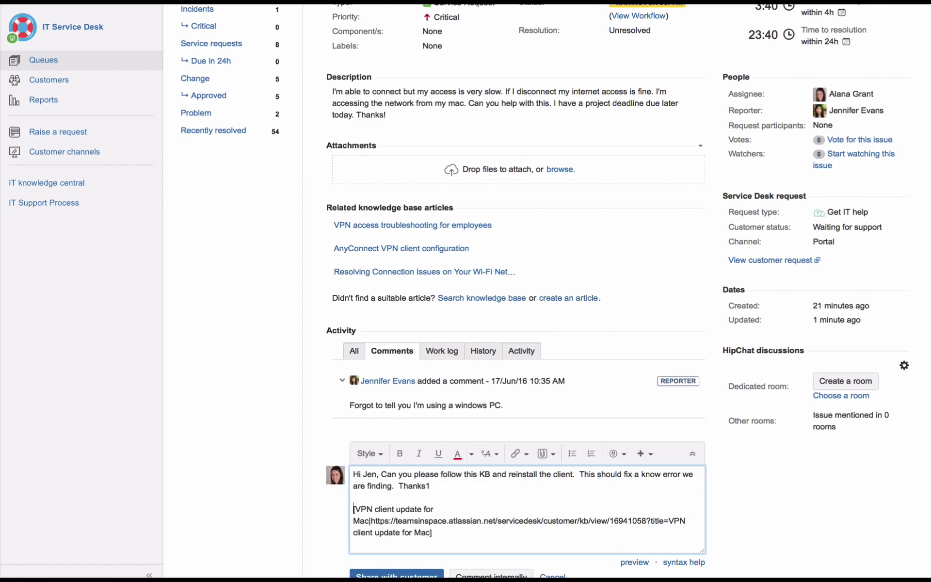
Share the 'VPN client update for Mac' reply with the customer and review it on SD-181
{"action": "left_click", "coordinate": [434, 575]}
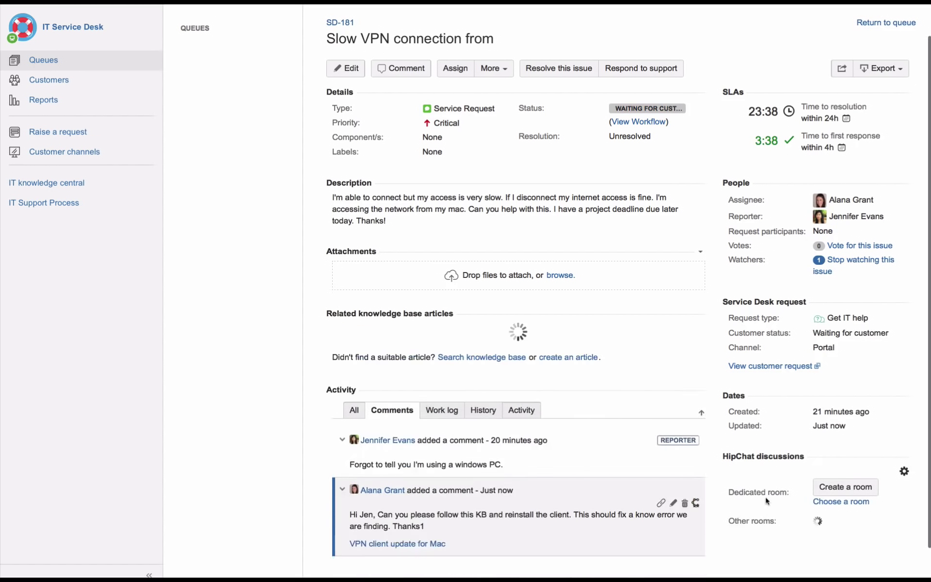
{"action": "scroll", "coordinate": [713, 473], "scroll_direction": "down", "scroll_amount": 3}
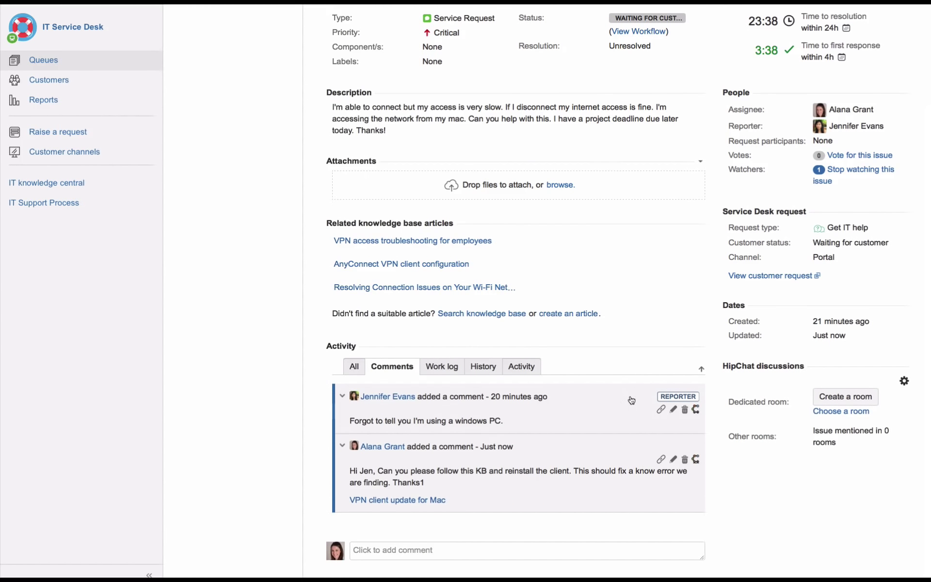
{"action": "scroll", "coordinate": [631, 398], "scroll_direction": "up", "scroll_amount": 4}
{"action": "mouse_move", "coordinate": [632, 399]}
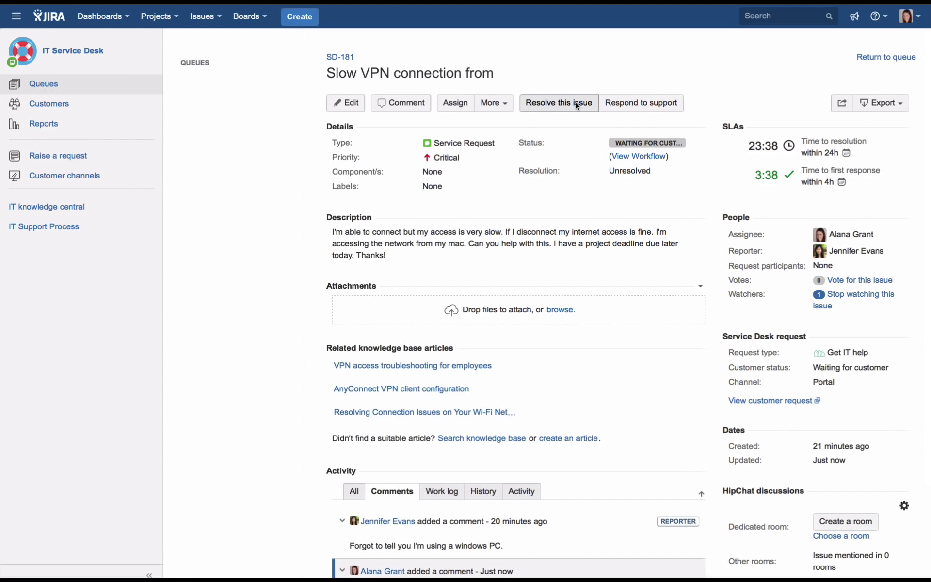
{"action": "scroll", "coordinate": [642, 342], "scroll_direction": "down", "scroll_amount": 4}
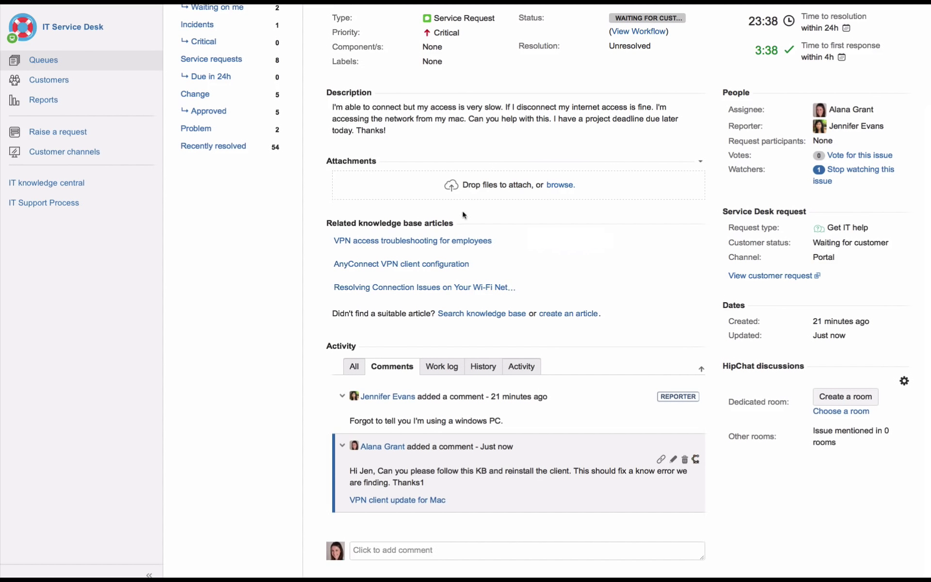
{"action": "mouse_move", "coordinate": [556, 267]}
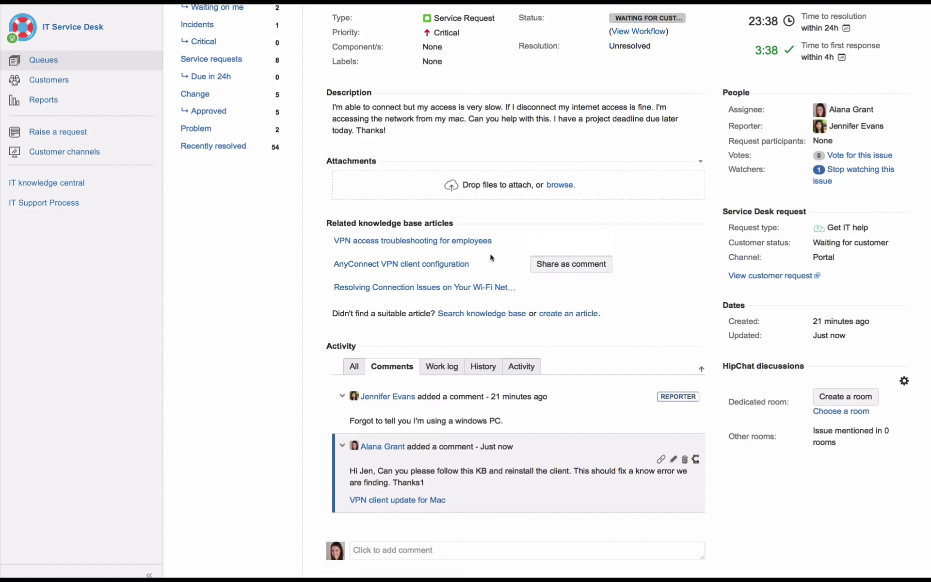
{"action": "mouse_move", "coordinate": [491, 247]}
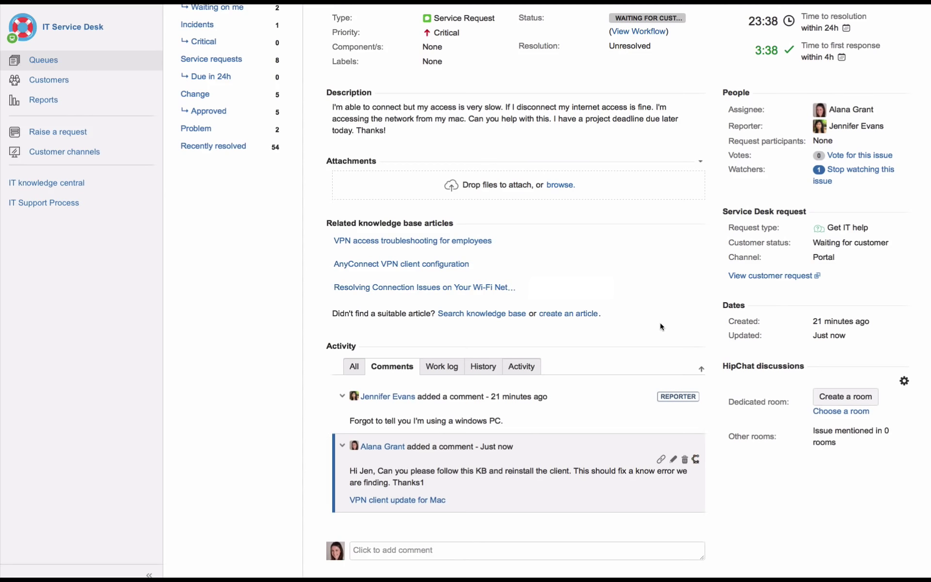
{"action": "scroll", "coordinate": [660, 326], "scroll_direction": "up", "scroll_amount": 5}
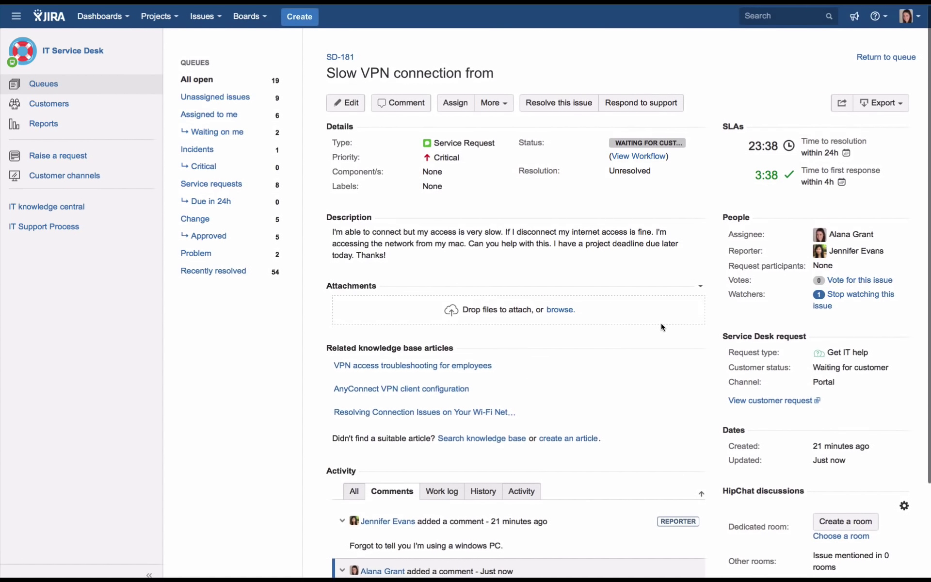
From the open issues list, open SD-183 and post the comment 'Check out this link......'
{"action": "left_click", "coordinate": [212, 84]}
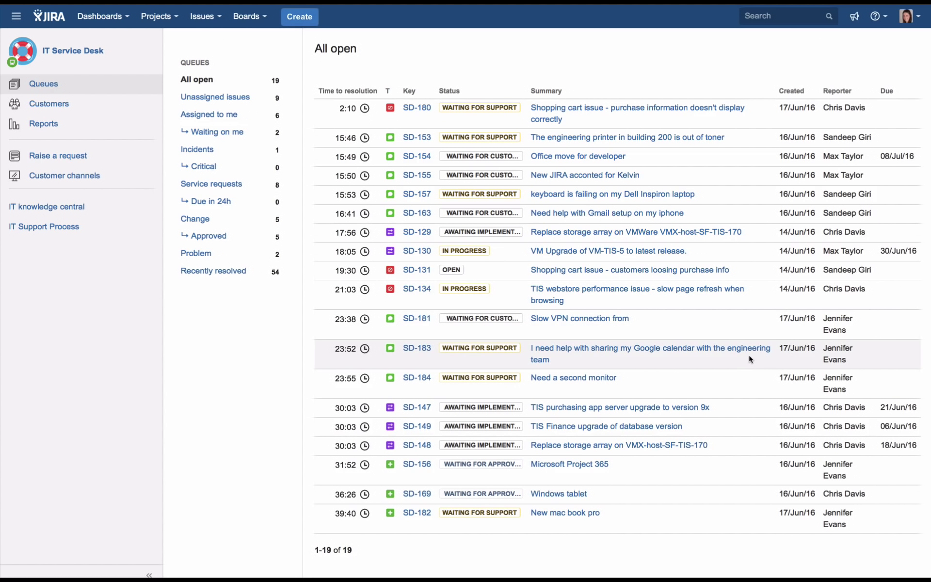
{"action": "left_click", "coordinate": [683, 350]}
{"action": "left_click", "coordinate": [394, 537]}
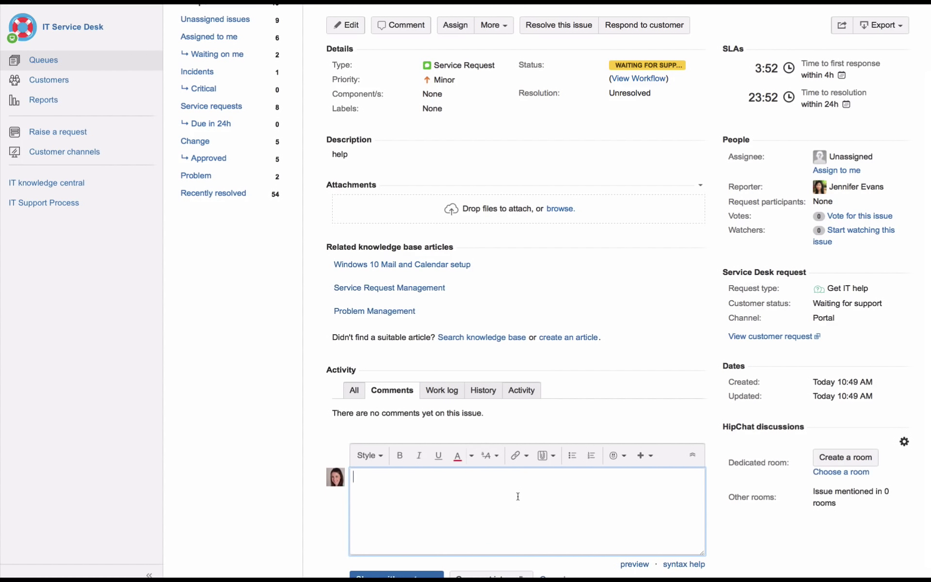
{"action": "type", "text": "Check out this link......"}
{"action": "left_click", "coordinate": [420, 575]}
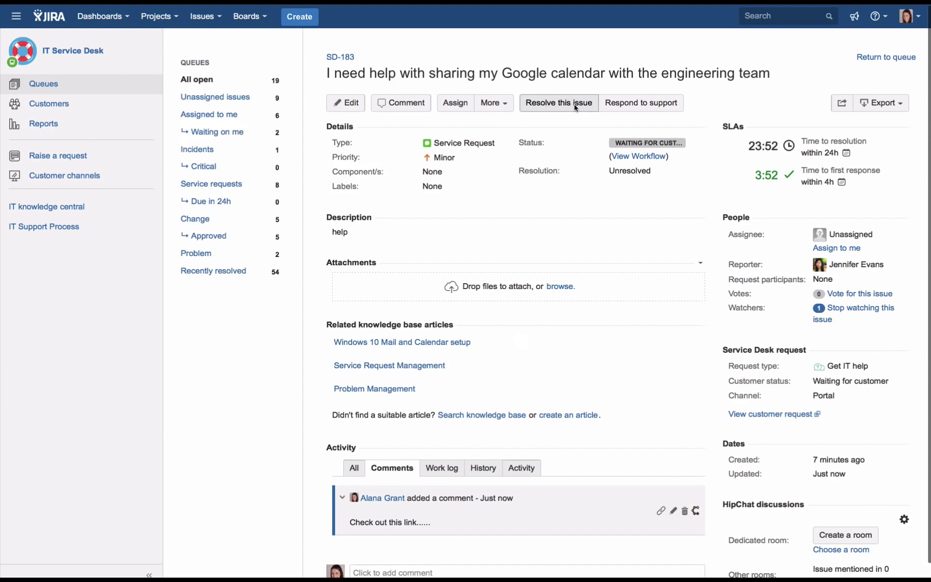
Resolve SD-183 as Fixed, link type causes, with the customer reply 'shared the Google page'
{"action": "left_click", "coordinate": [595, 107]}
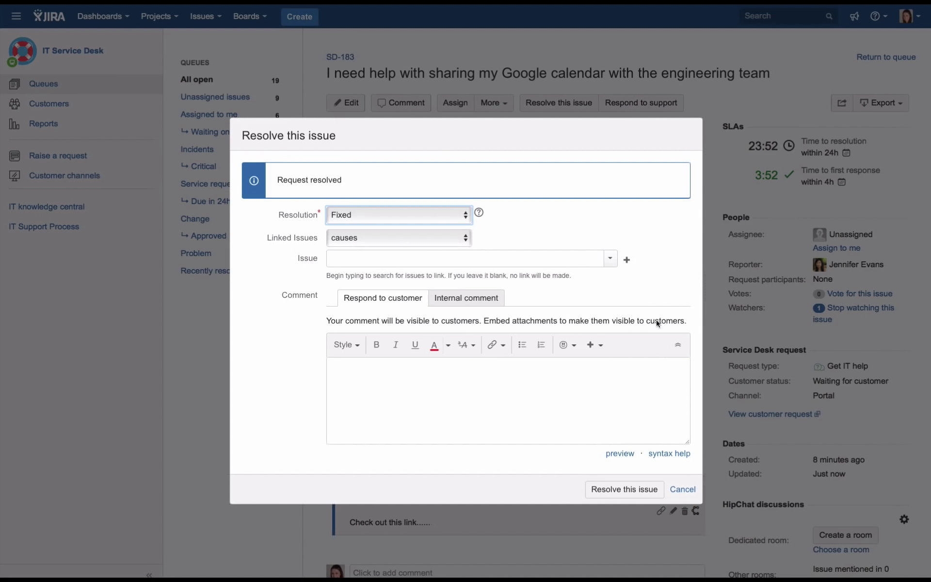
{"action": "left_click", "coordinate": [370, 238]}
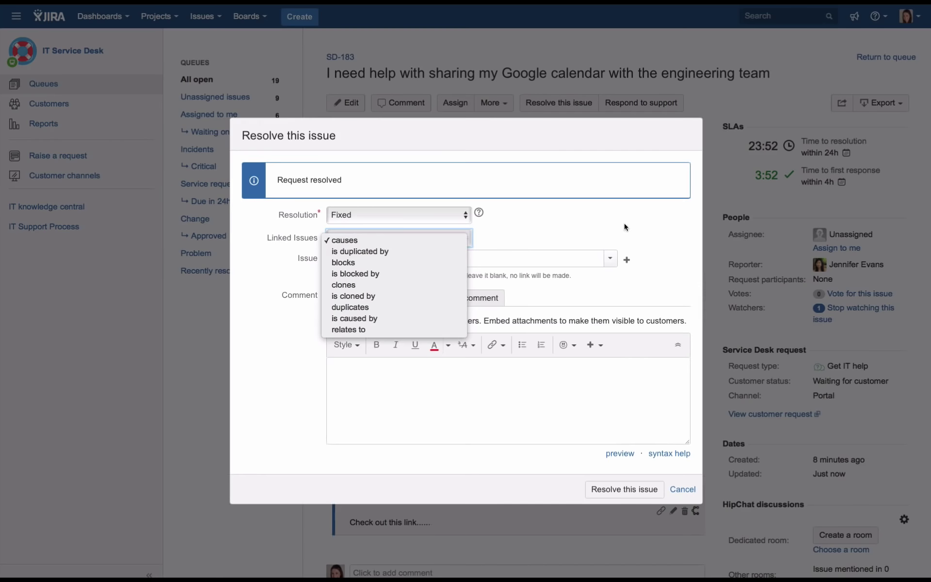
{"action": "left_click", "coordinate": [372, 241]}
{"action": "left_click", "coordinate": [568, 395]}
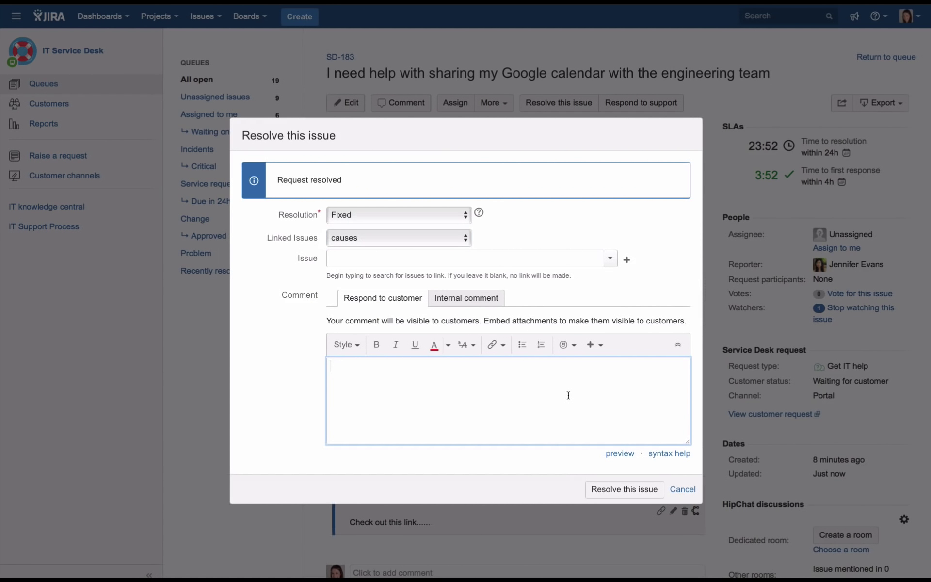
{"action": "type", "text": "shared ha"}
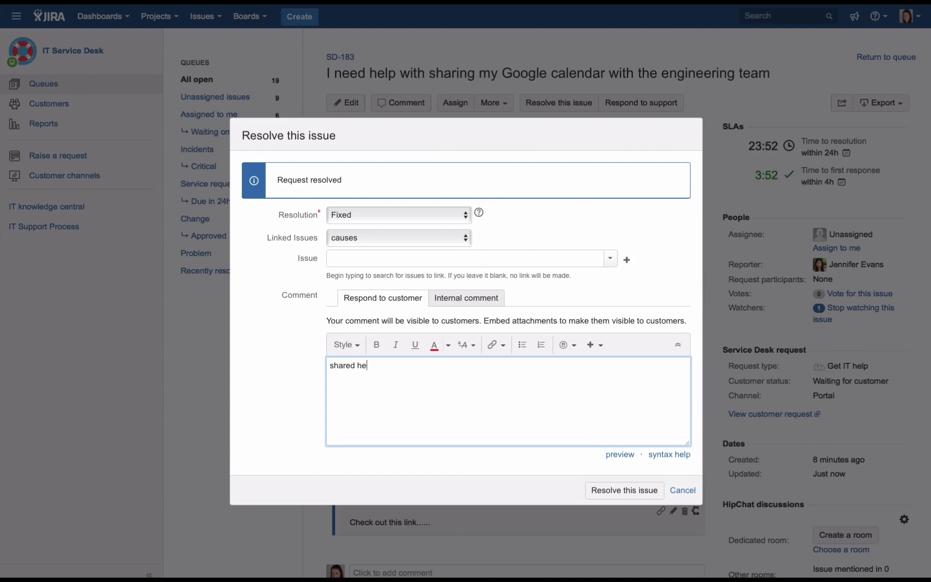
{"action": "key", "text": "BackSpace"}
{"action": "key", "text": "BackSpace"}
{"action": "type", "text": "the Google page"}
{"action": "left_click", "coordinate": [610, 491]}
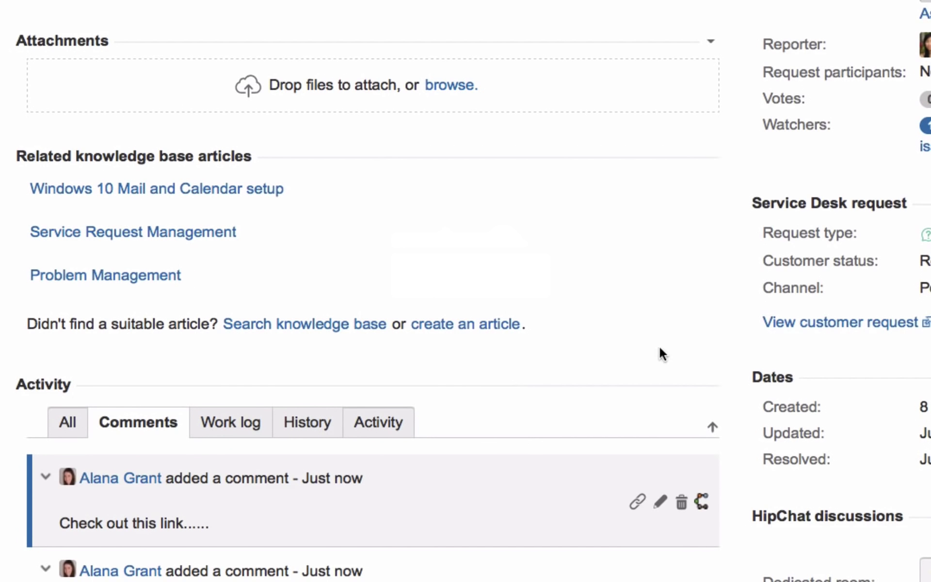
Start a knowledge base article from SD-183 titled 'Share Google calendar with your team'
{"action": "left_click", "coordinate": [463, 330]}
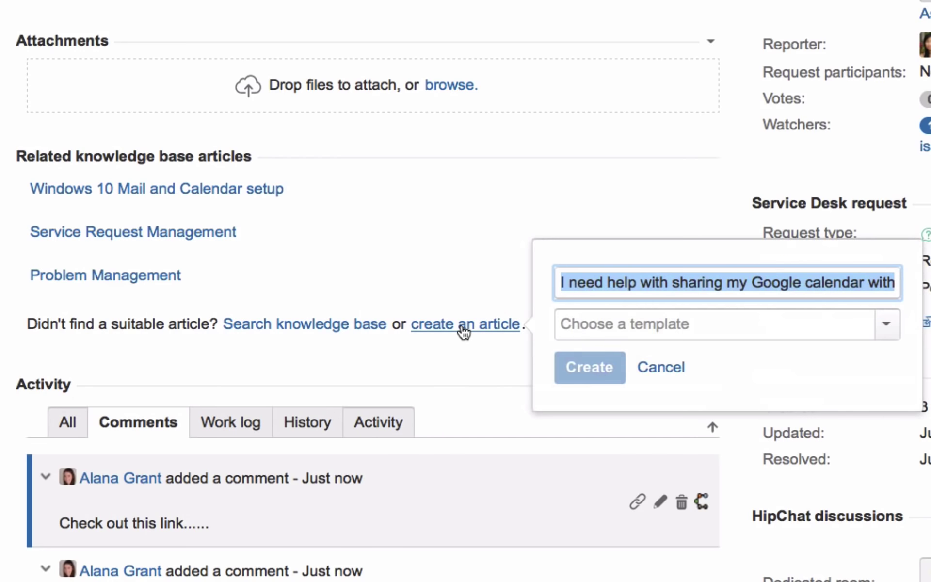
{"action": "left_click", "coordinate": [775, 278]}
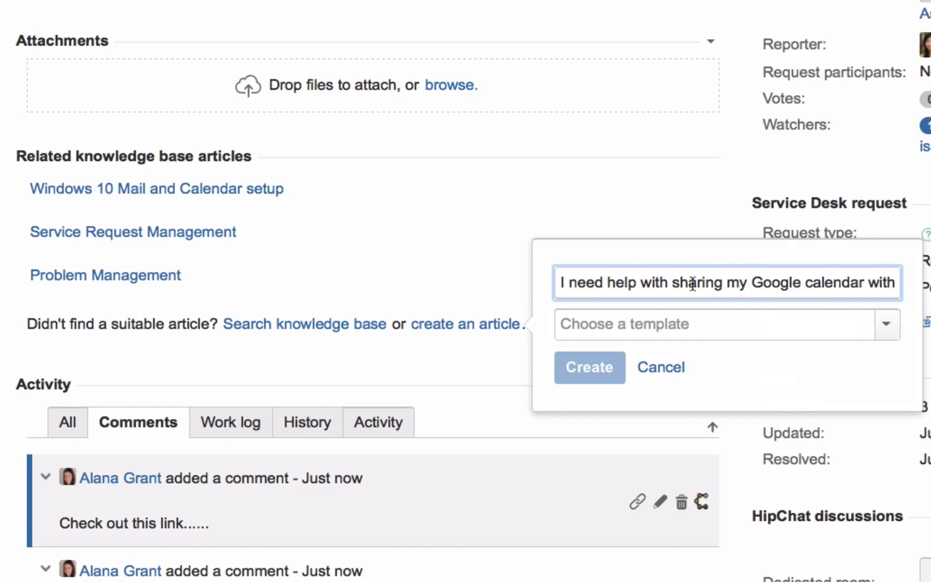
{"action": "left_click_drag", "start_coordinate": [723, 283], "coordinate": [522, 279]}
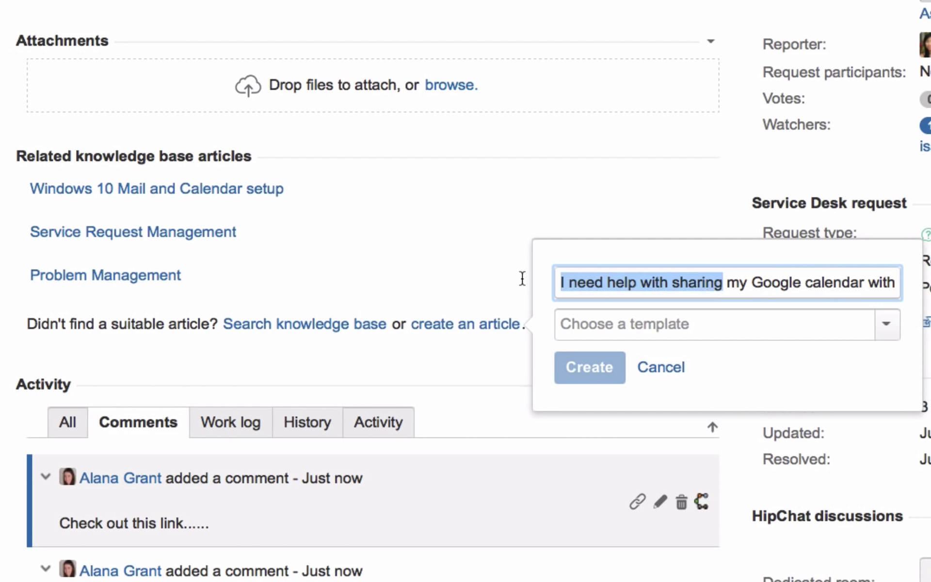
{"action": "type", "text": "Share"}
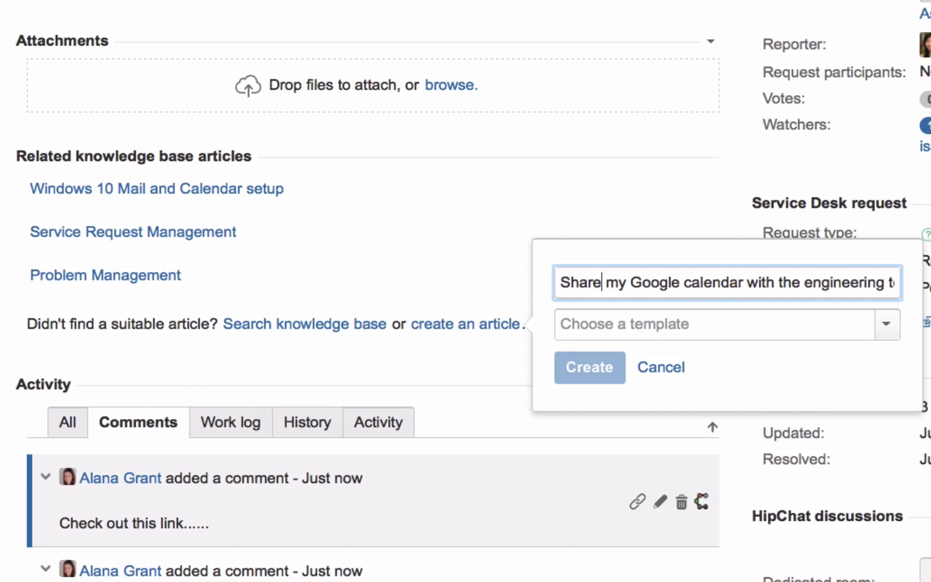
{"action": "left_click", "coordinate": [631, 284]}
{"action": "key", "text": "BackSpace"}
{"action": "key", "text": "BackSpace"}
{"action": "key", "text": "BackSpace"}
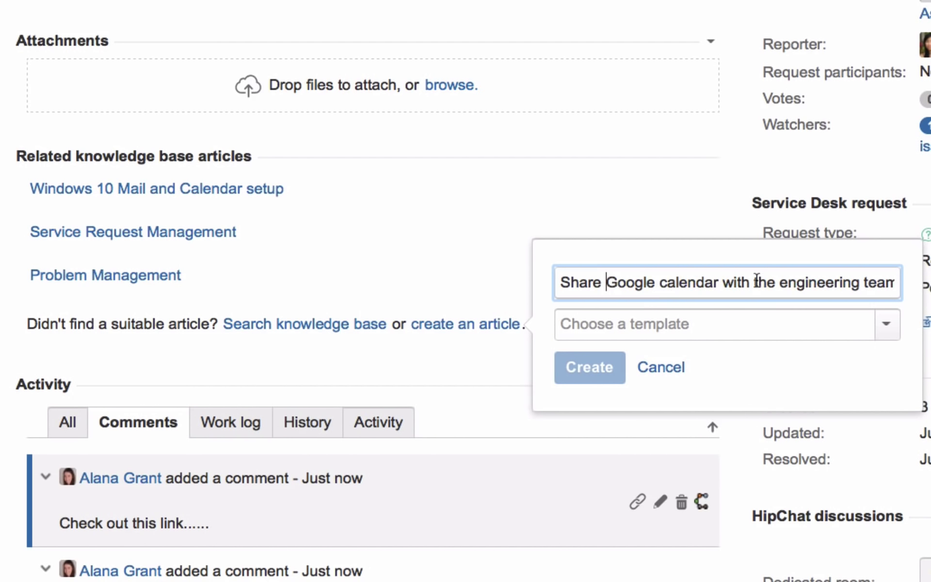
{"action": "left_click_drag", "start_coordinate": [755, 282], "coordinate": [925, 284]}
{"action": "key", "text": "BackSpace"}
{"action": "key", "text": "BackSpace"}
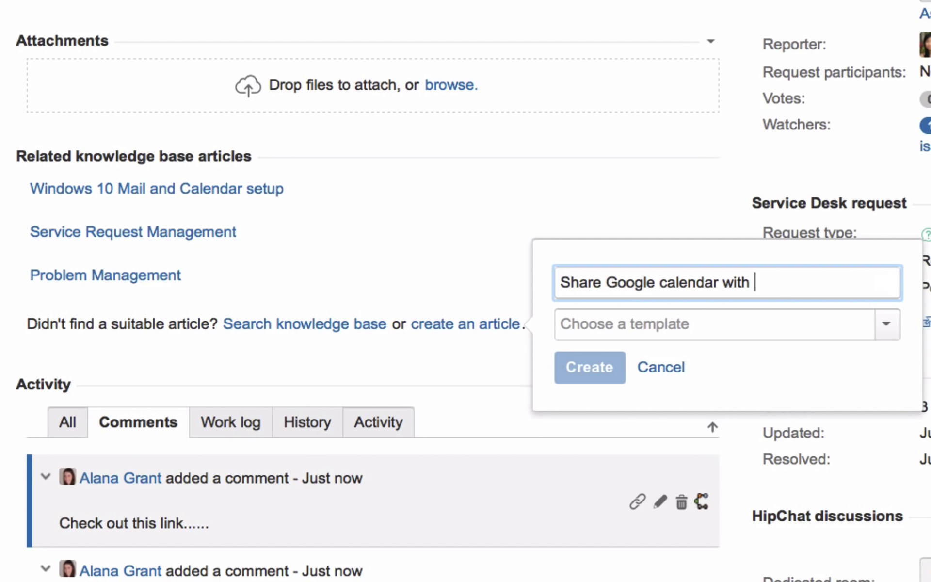
{"action": "type", "text": "your team"}
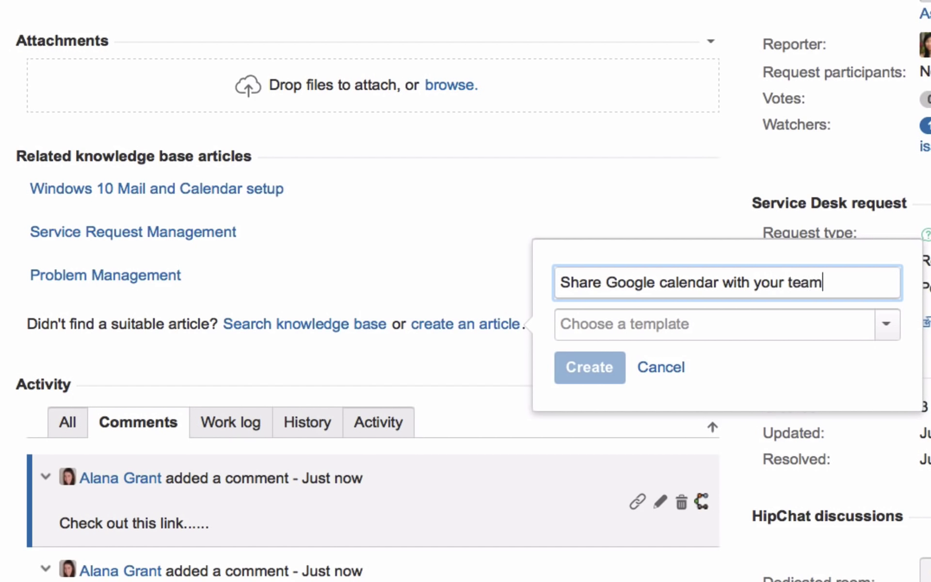
Choose the How-To template and create the article in Confluence
{"action": "left_click", "coordinate": [886, 332]}
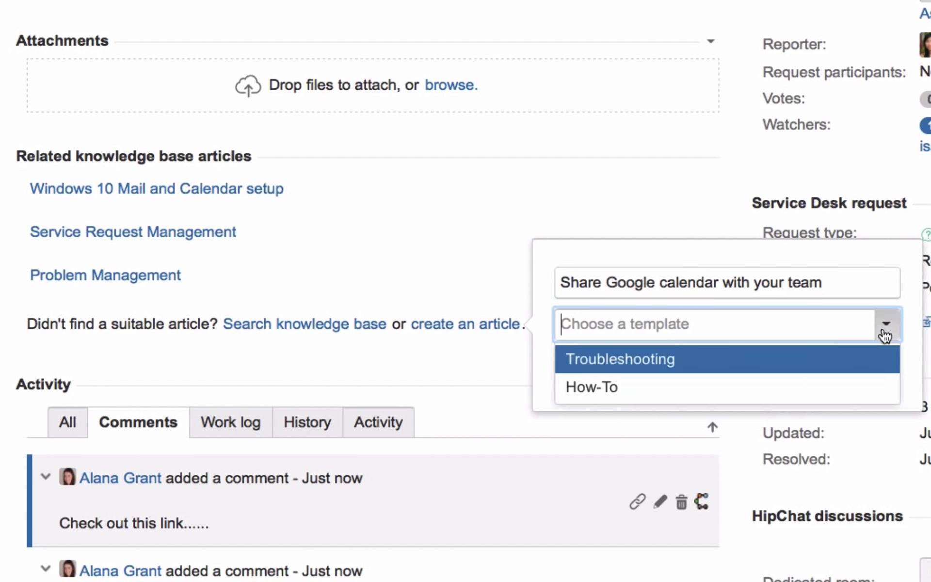
{"action": "left_click", "coordinate": [624, 399]}
{"action": "left_click", "coordinate": [604, 376]}
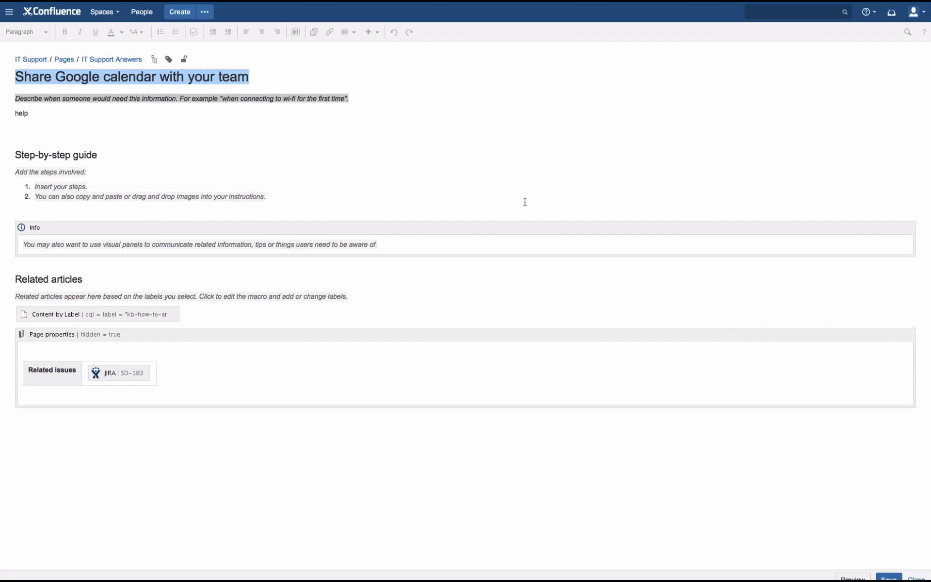
Copy the selected calendar-sharing instructions from the Google Calendar help page
{"action": "key", "text": "ctrl+Right"}
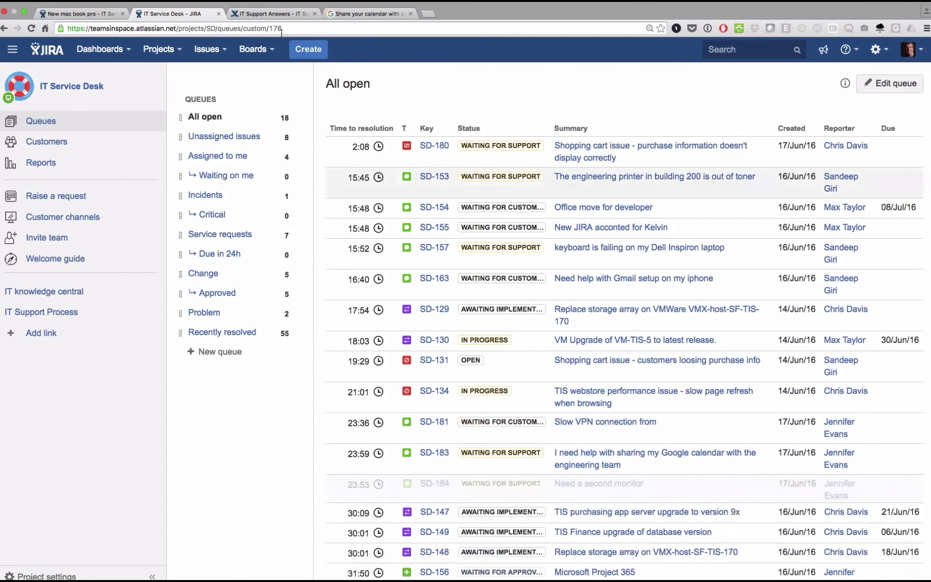
{"action": "left_click", "coordinate": [369, 14]}
{"action": "right_click", "coordinate": [228, 111]}
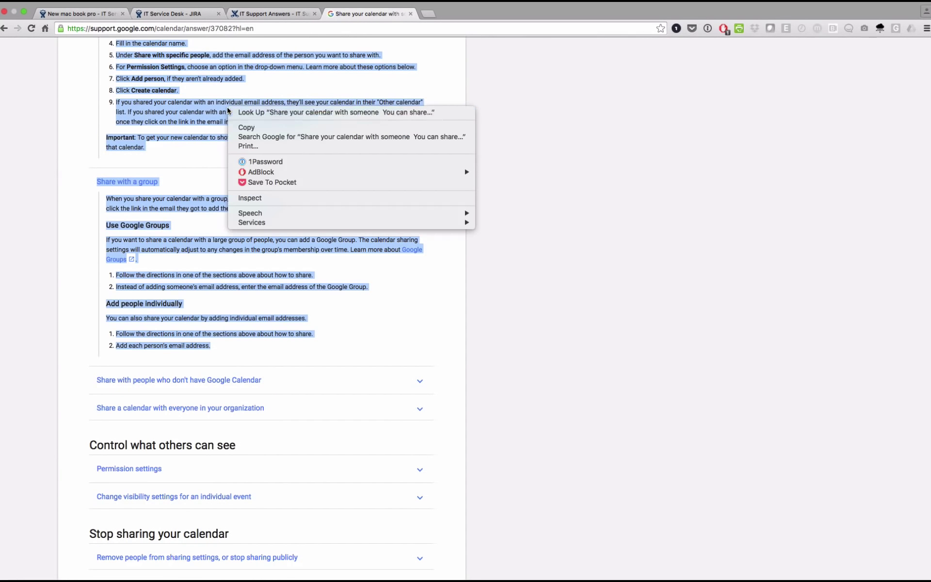
{"action": "left_click", "coordinate": [256, 128]}
In the Confluence draft, delete the stray 'help' word and the empty lines above Step-by-step guide
{"action": "key", "text": "ctrl+Left"}
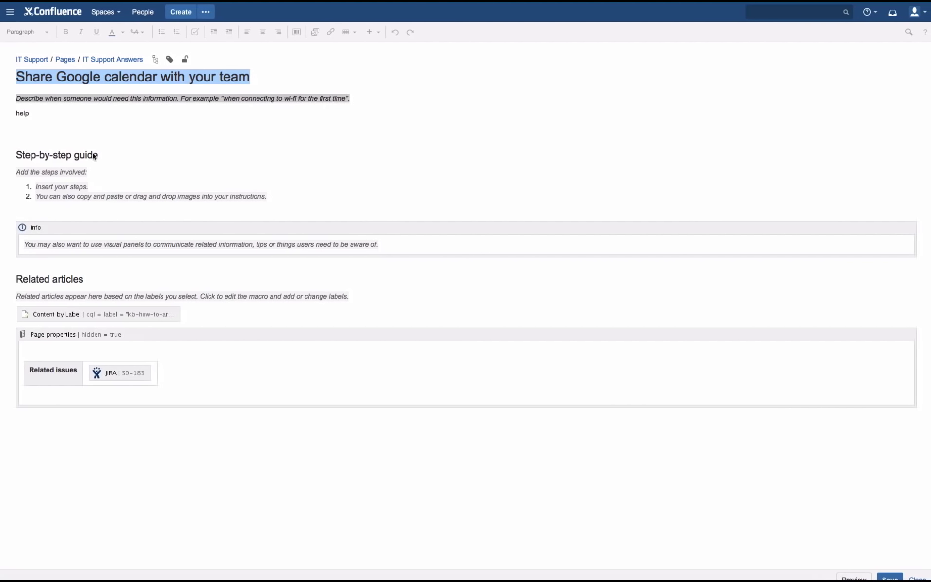
{"action": "left_click", "coordinate": [95, 155]}
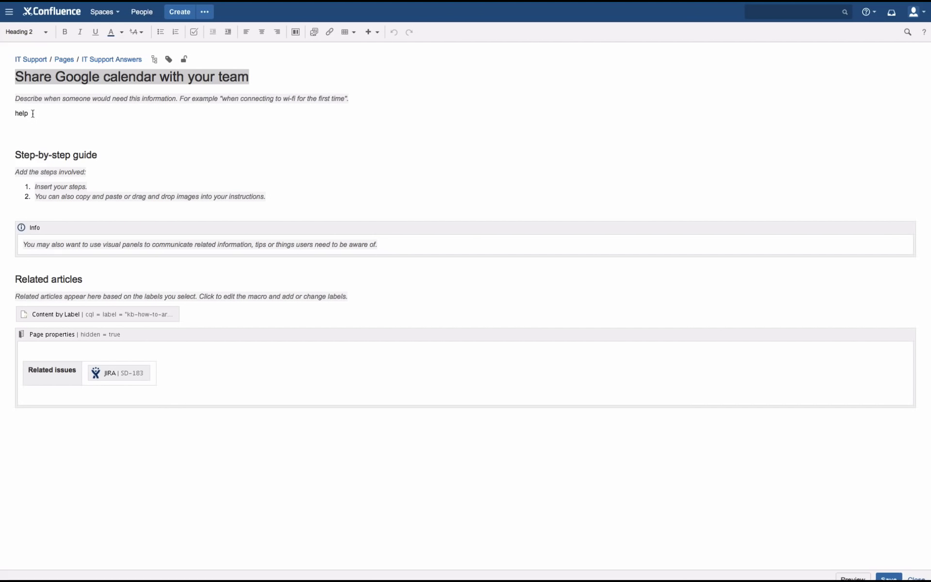
{"action": "left_click_drag", "start_coordinate": [32, 115], "coordinate": [3, 114]}
{"action": "key", "text": "BackSpace"}
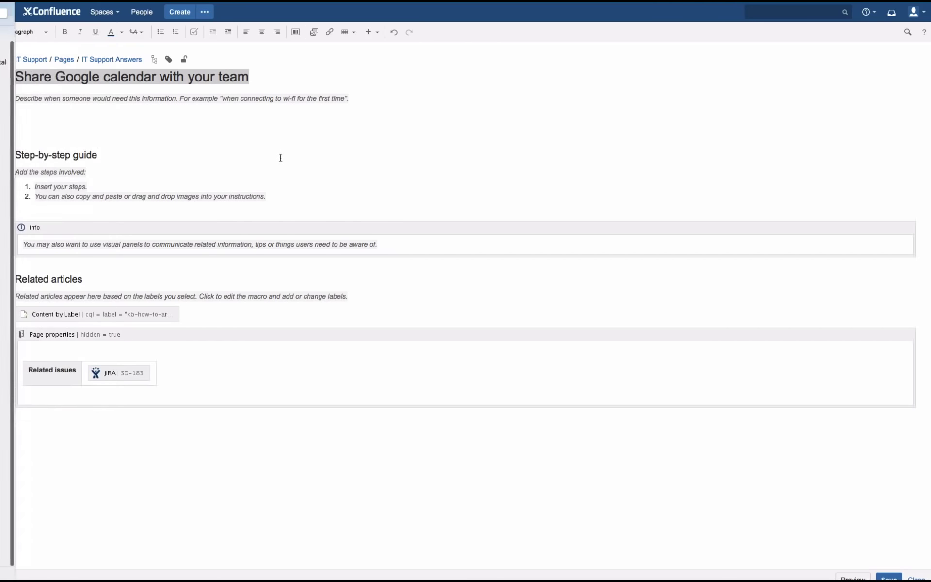
{"action": "left_click", "coordinate": [47, 126]}
{"action": "key", "text": "BackSpace"}
{"action": "key", "text": "BackSpace"}
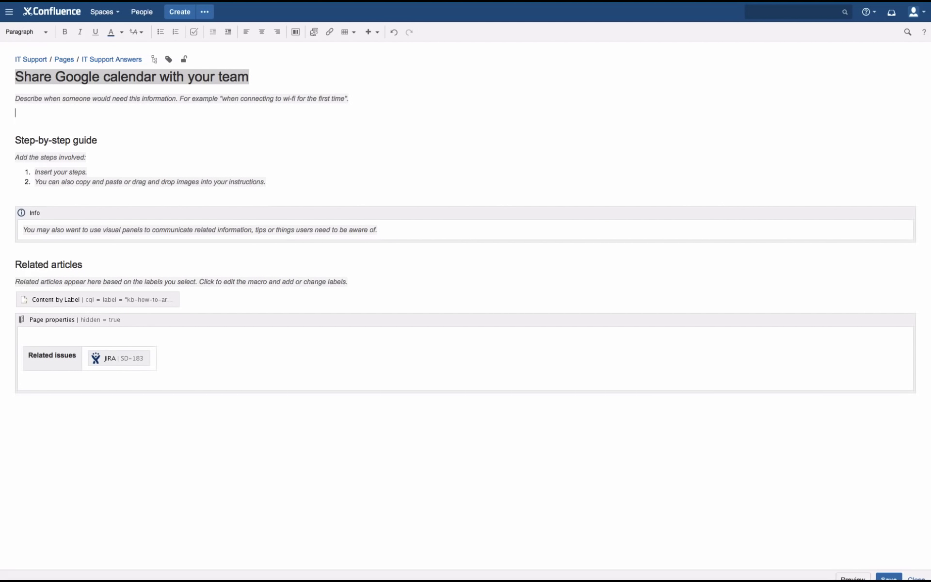
{"action": "left_click", "coordinate": [17, 142]}
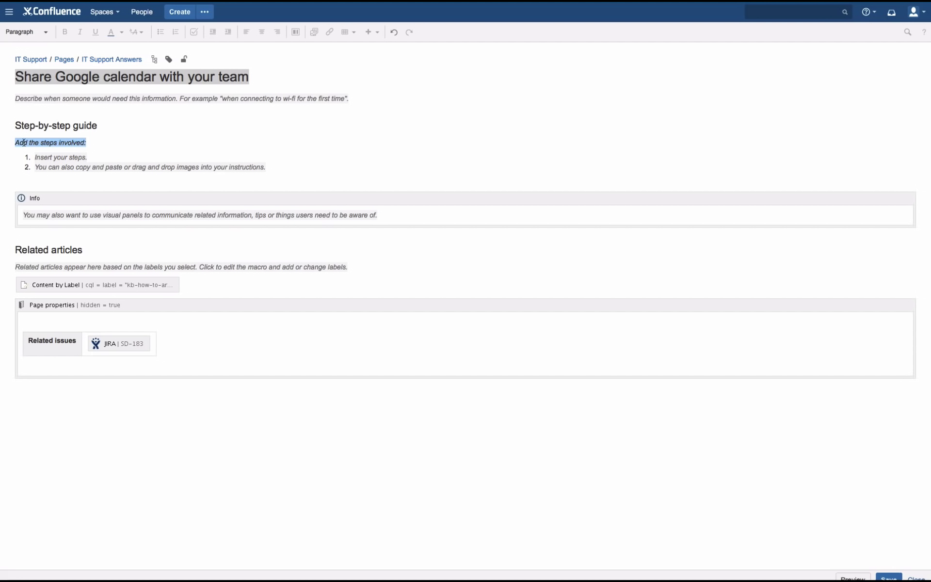
Replace the placeholder instruction and steps with the pasted Google calendar-sharing instructions
{"action": "left_click_drag", "start_coordinate": [14, 142], "coordinate": [310, 177]}
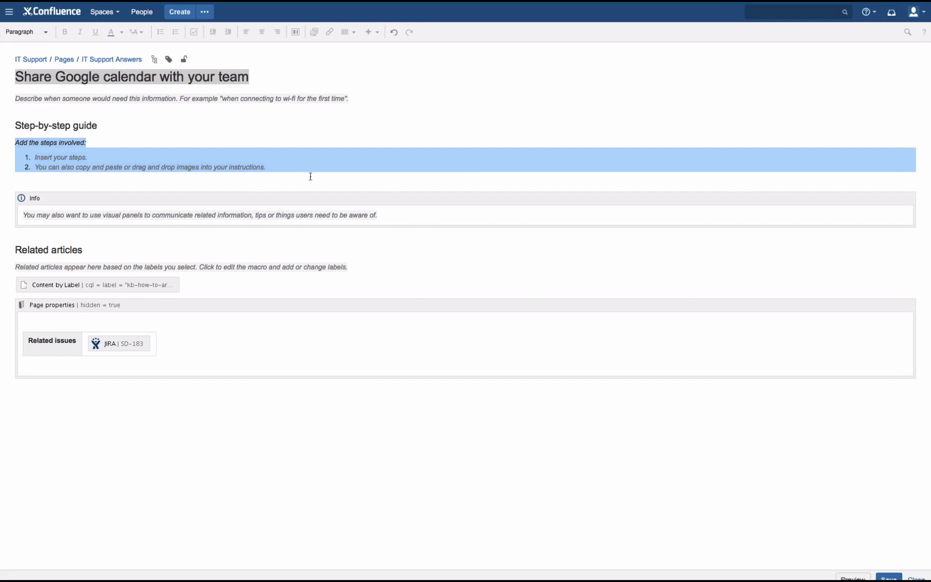
{"action": "key", "text": "ctrl+v"}
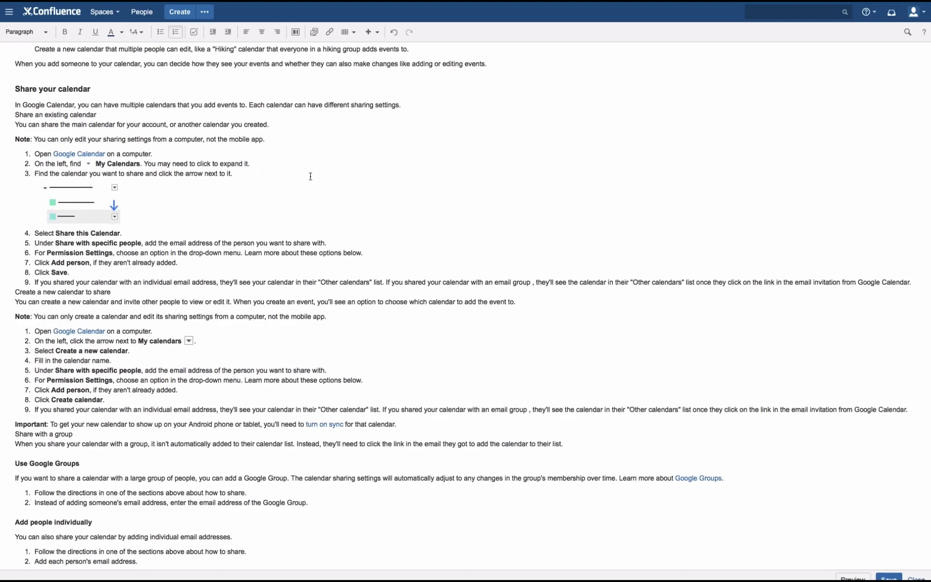
{"action": "scroll", "coordinate": [328, 179], "scroll_direction": "up", "scroll_amount": 5}
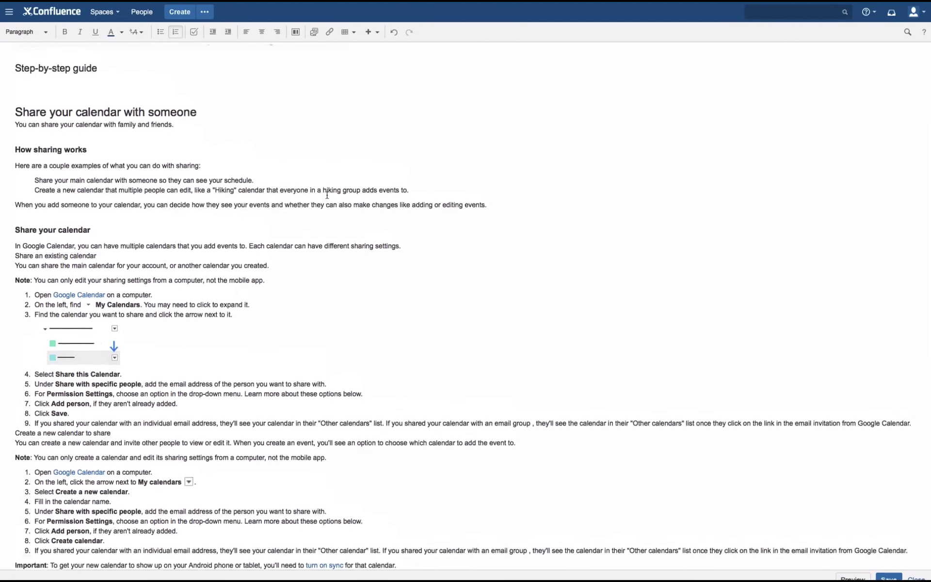
{"action": "left_click", "coordinate": [57, 147]}
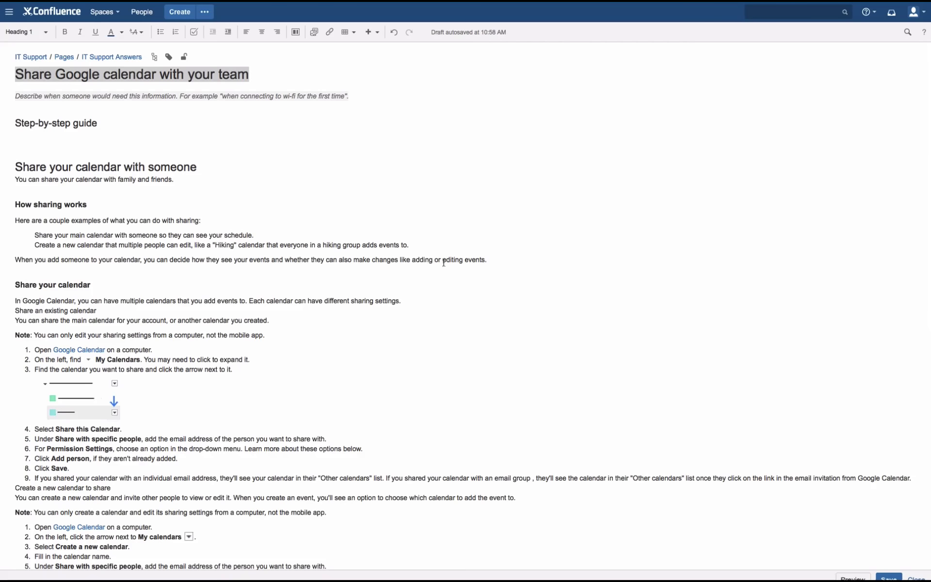
{"action": "scroll", "coordinate": [443, 262], "scroll_direction": "down", "scroll_amount": 10}
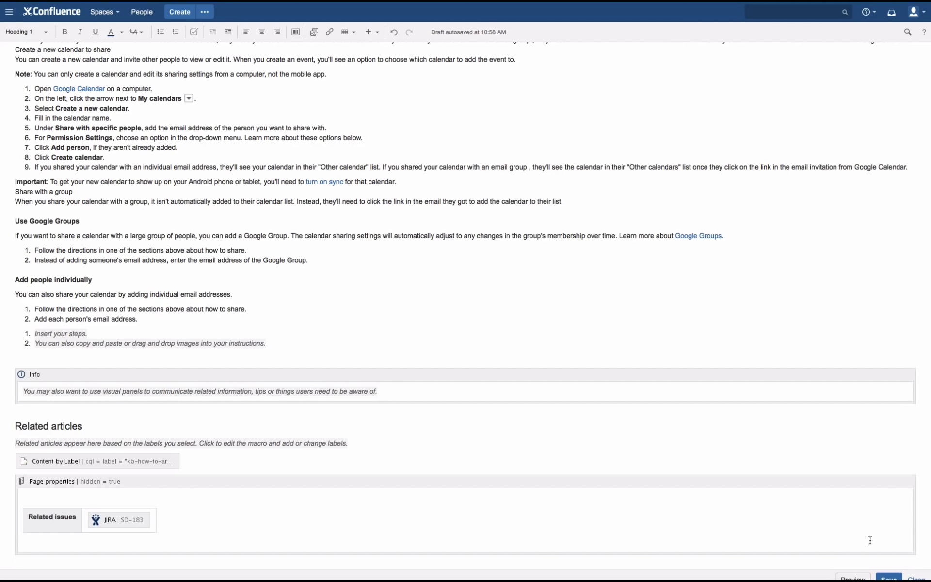
Save the 'Share Google calendar with your team' article and review the published page
{"action": "left_click", "coordinate": [887, 577]}
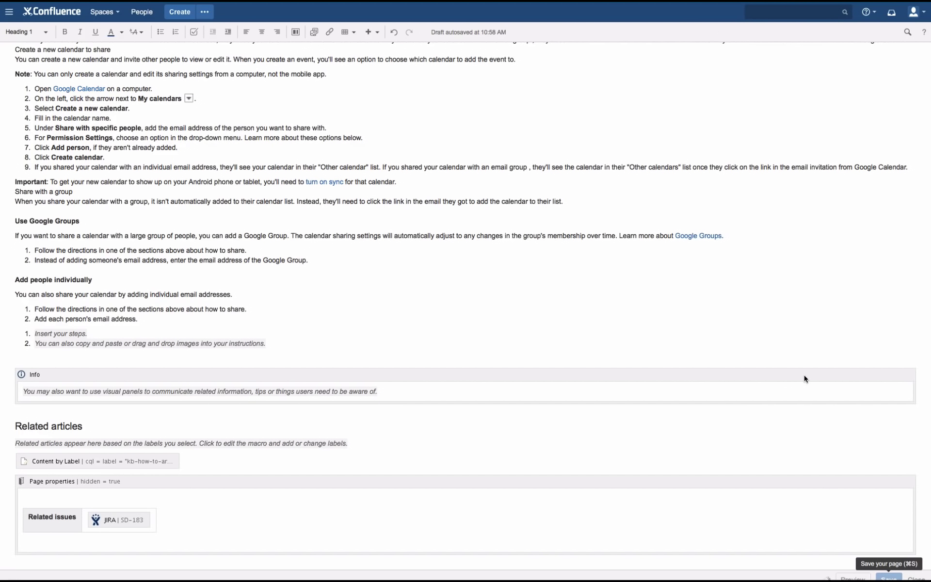
{"action": "scroll", "coordinate": [657, 433], "scroll_direction": "down", "scroll_amount": 10}
{"action": "scroll", "coordinate": [727, 441], "scroll_direction": "up", "scroll_amount": 1}
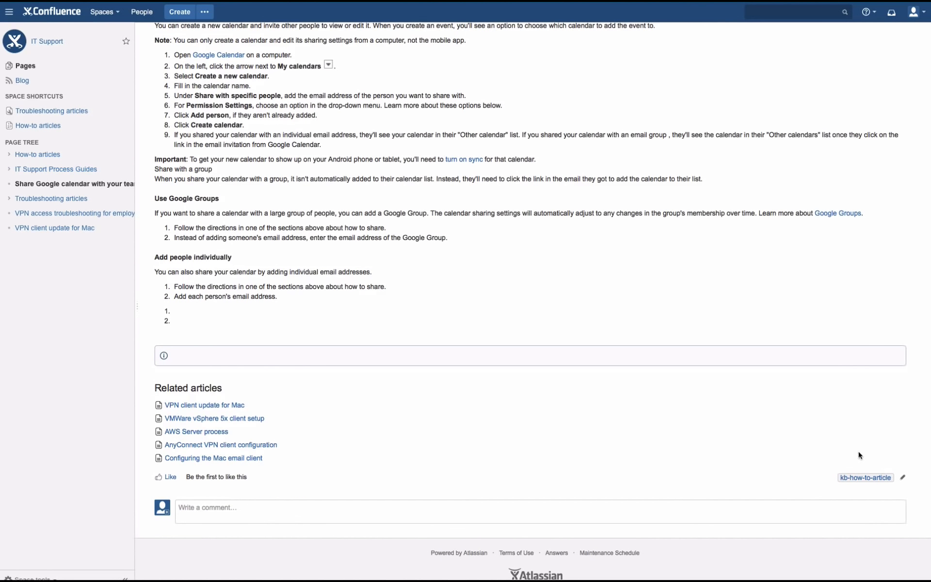
Add the labels google_calendar and google to the article, then return to the Google help page
{"action": "left_click", "coordinate": [900, 477]}
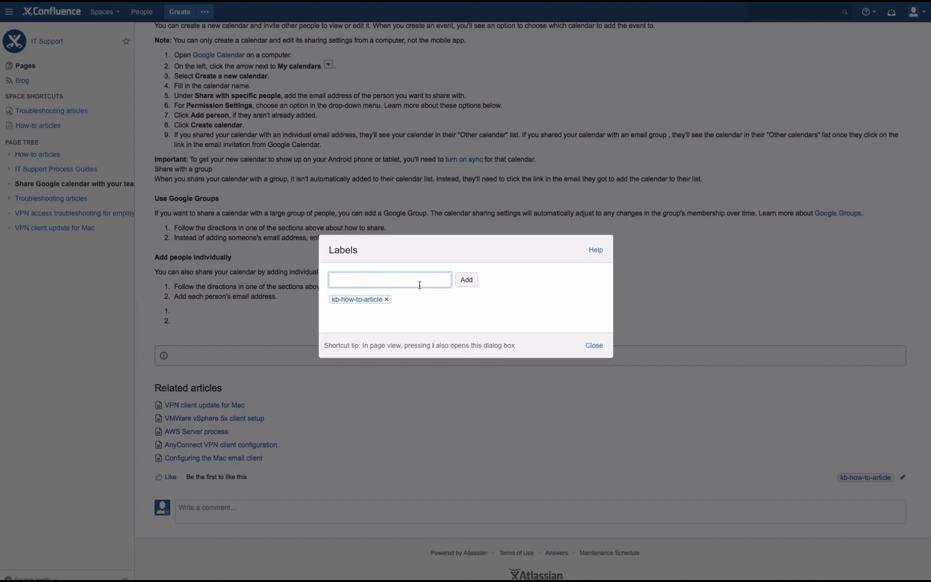
{"action": "type", "text": "Google_cal"}
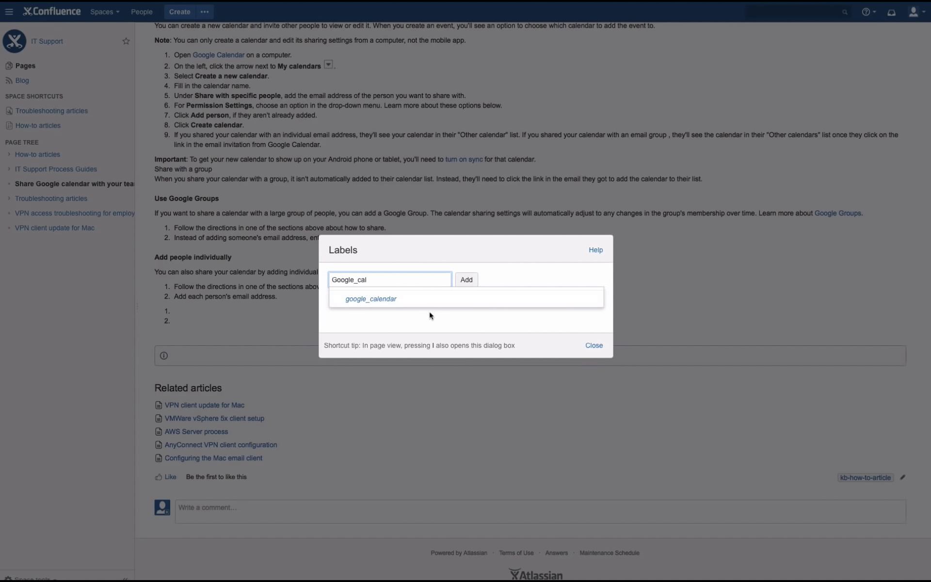
{"action": "left_click", "coordinate": [437, 298]}
{"action": "left_click", "coordinate": [466, 280]}
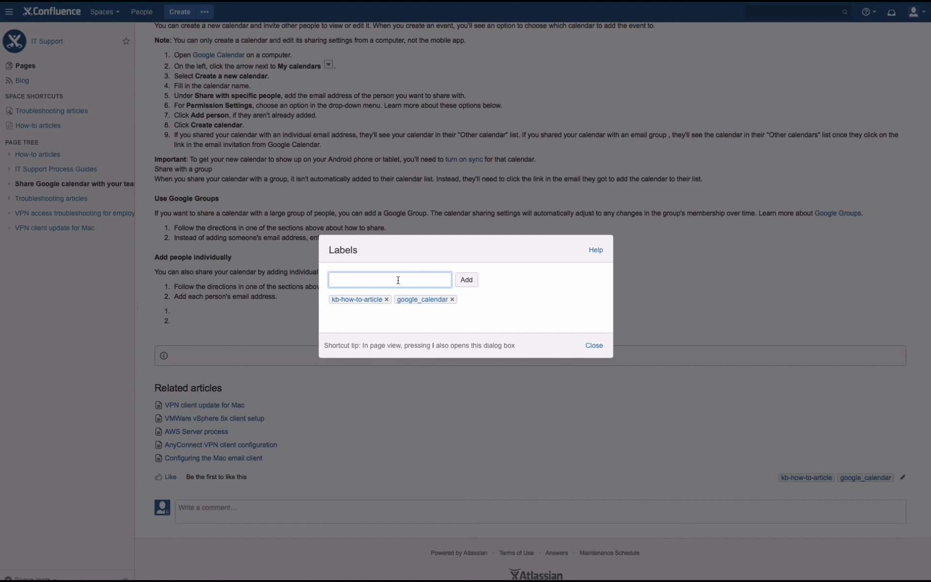
{"action": "type", "text": "google"}
{"action": "key", "text": "Return"}
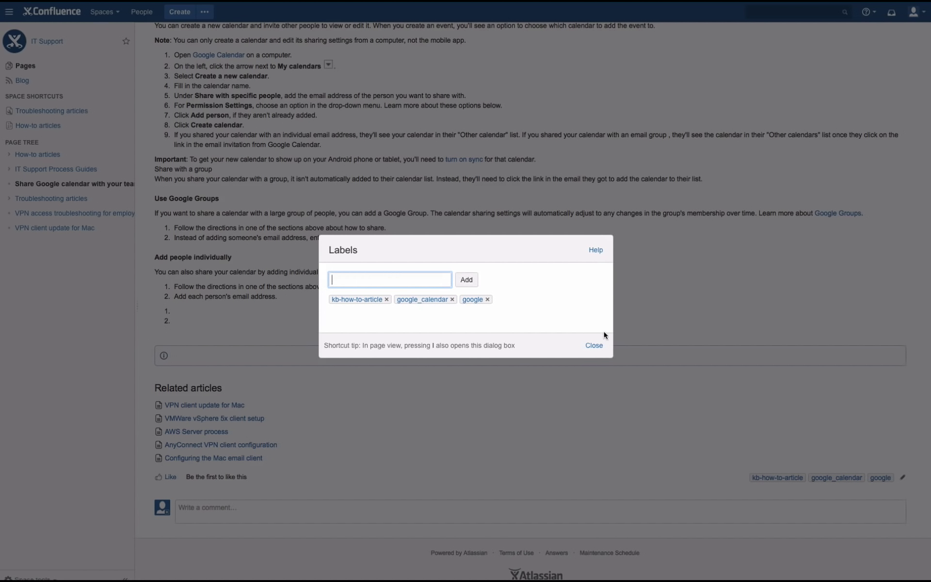
{"action": "left_click", "coordinate": [594, 346]}
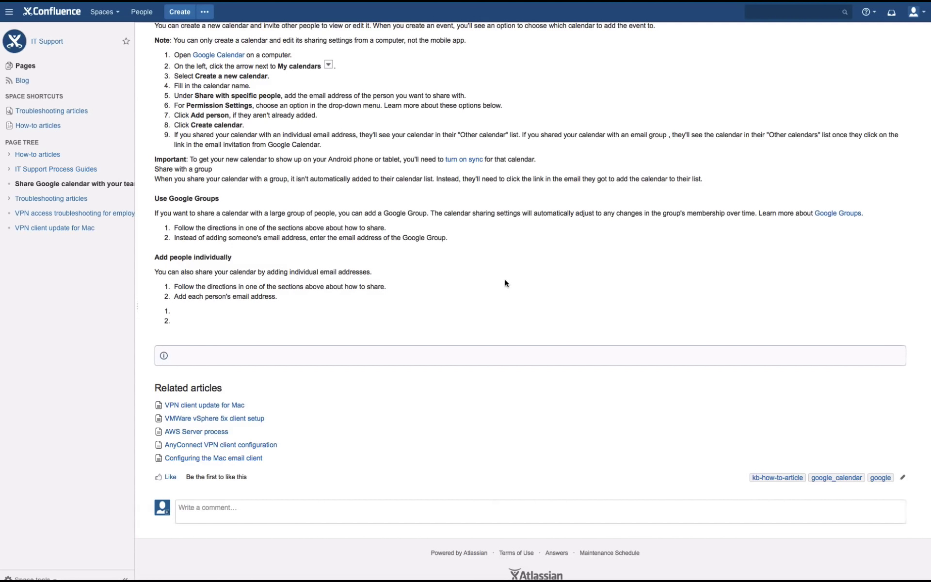
{"action": "key", "text": "ctrl+Right"}
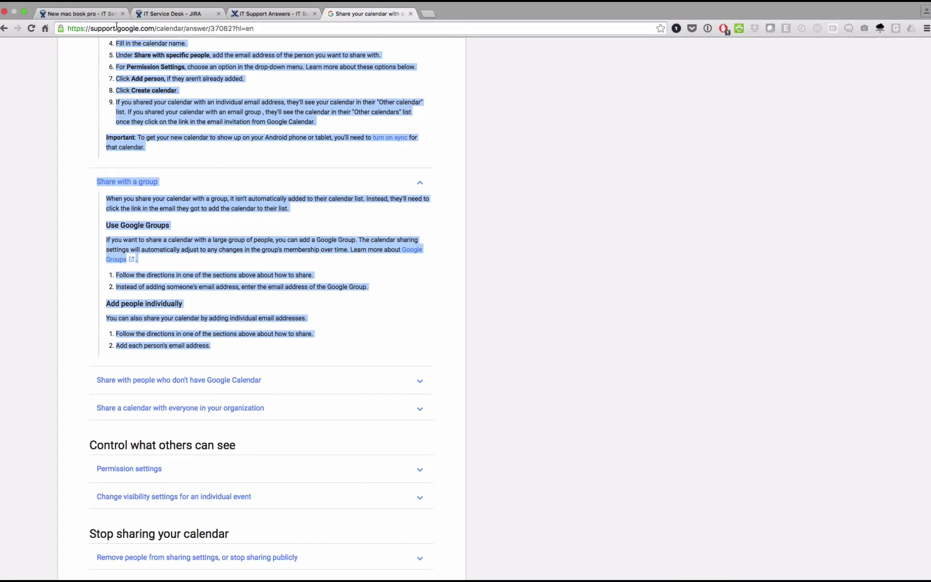
Search the customer portal for 'Google' and open the 'Share Google calendar with your team' article
{"action": "left_click", "coordinate": [286, 14]}
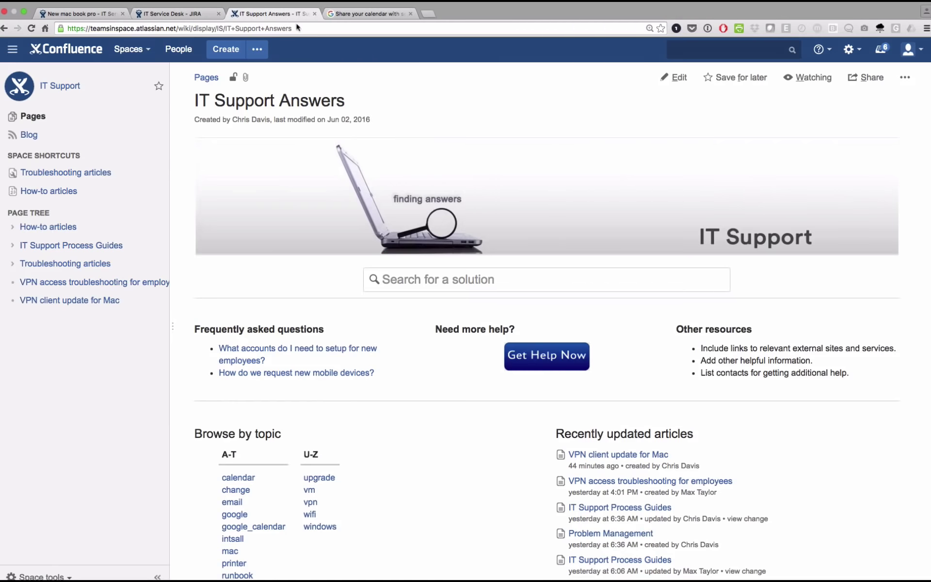
{"action": "left_click", "coordinate": [163, 13]}
{"action": "left_click", "coordinate": [40, 205]}
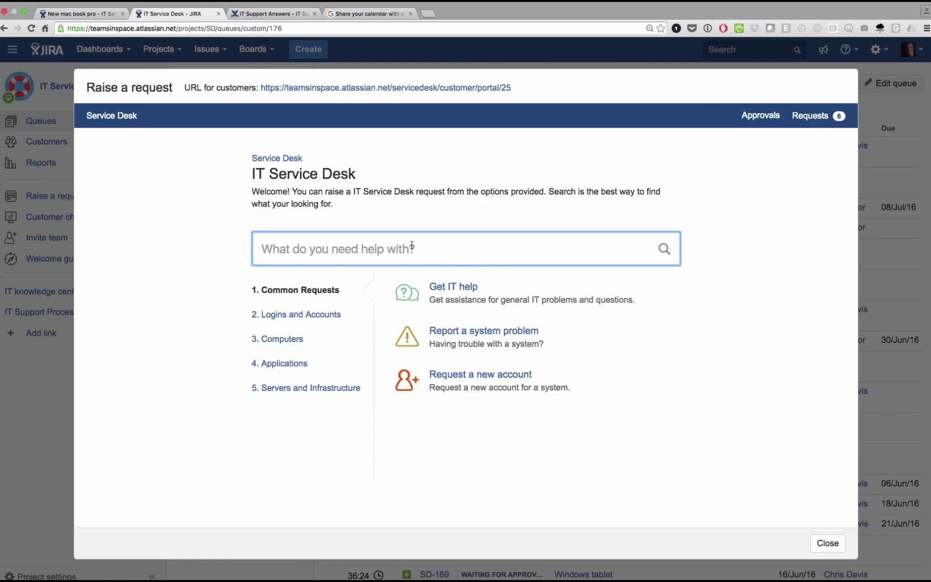
{"action": "type", "text": "Google"}
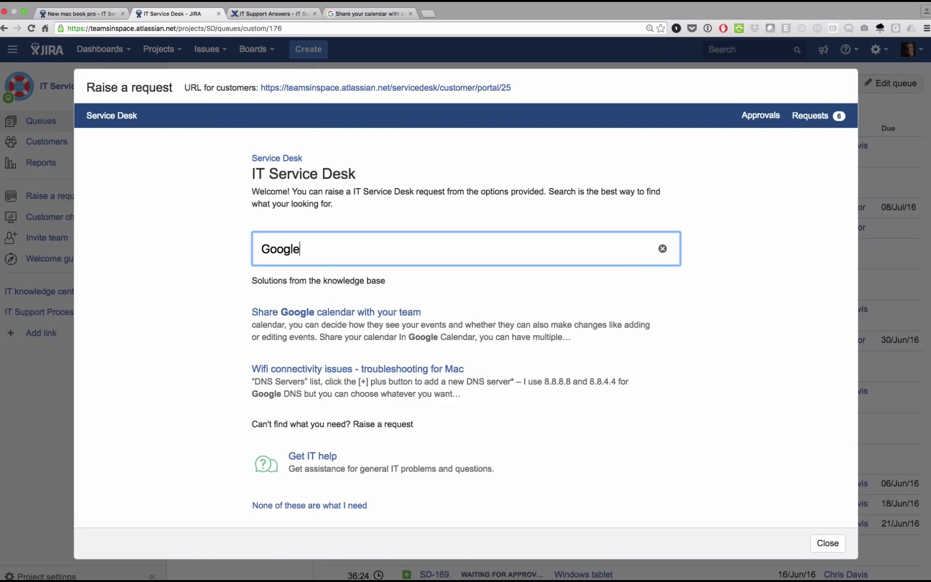
{"action": "left_click", "coordinate": [371, 313]}
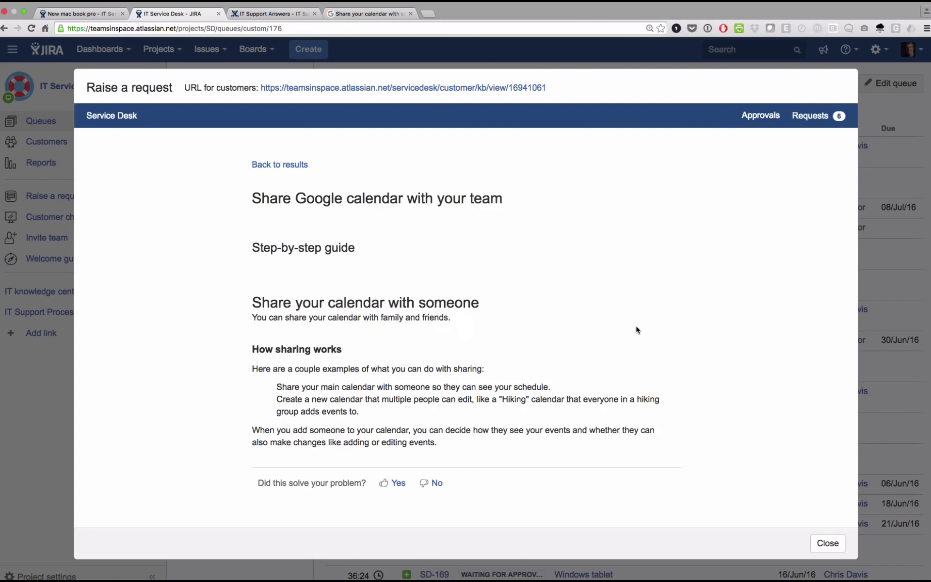
Answer Yes to whether the article helped, then close the portal preview
{"action": "scroll", "coordinate": [622, 363], "scroll_direction": "down", "scroll_amount": 3}
{"action": "scroll", "coordinate": [621, 362], "scroll_direction": "down", "scroll_amount": 10}
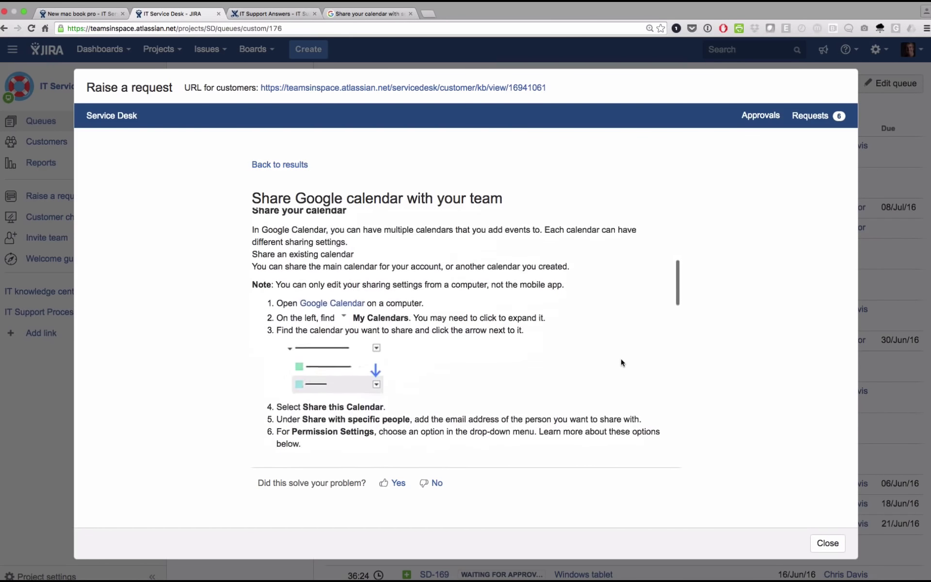
{"action": "scroll", "coordinate": [620, 363], "scroll_direction": "down", "scroll_amount": 6}
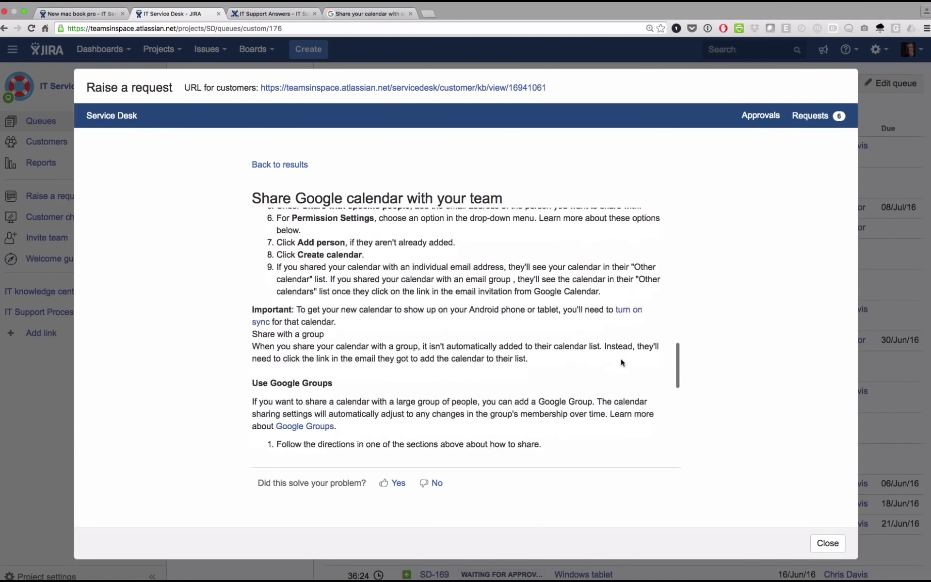
{"action": "left_click", "coordinate": [396, 483]}
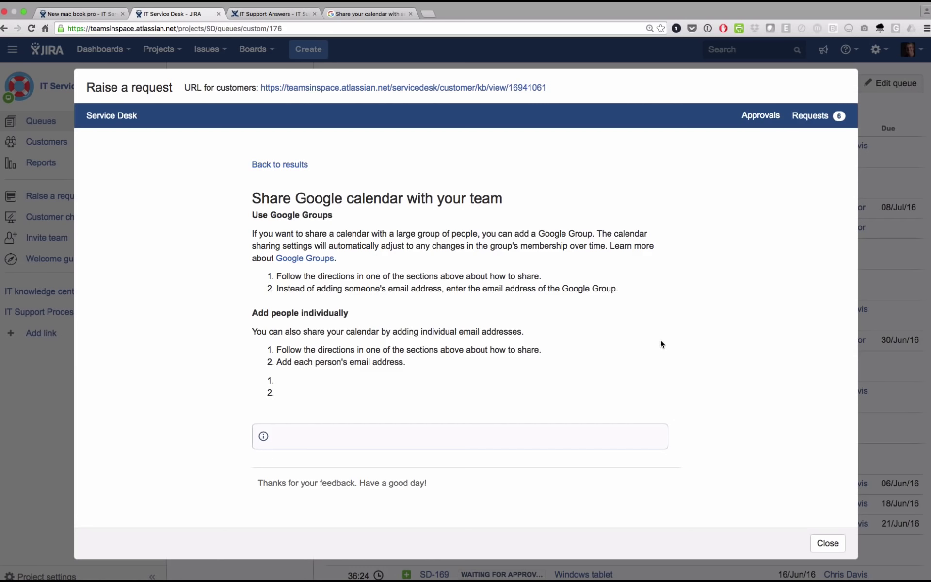
{"action": "left_click", "coordinate": [820, 542]}
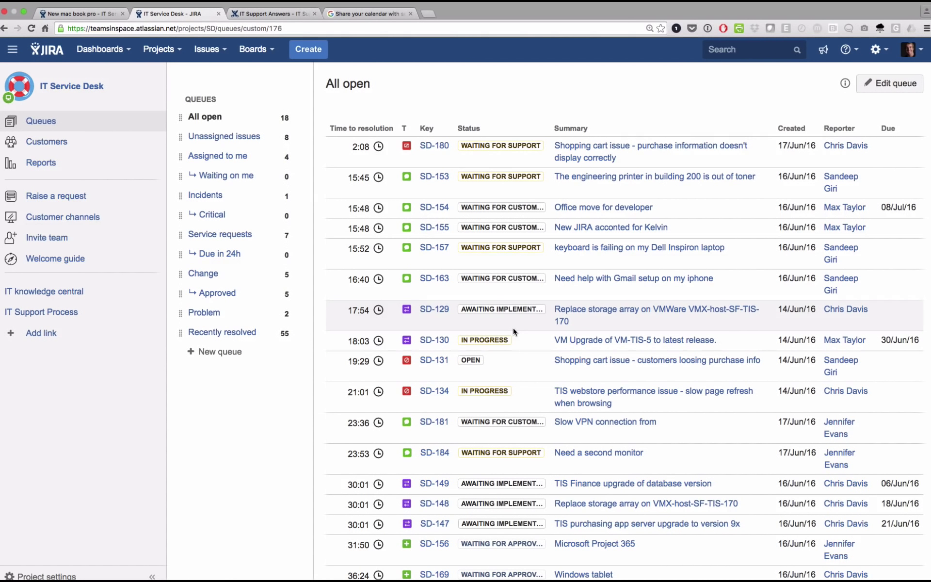
{"action": "key", "text": "ctrl+Left"}
Scroll to the top of the finished Confluence article, then bring up the resolved SD-183 request
{"action": "scroll", "coordinate": [513, 329], "scroll_direction": "up", "scroll_amount": 10}
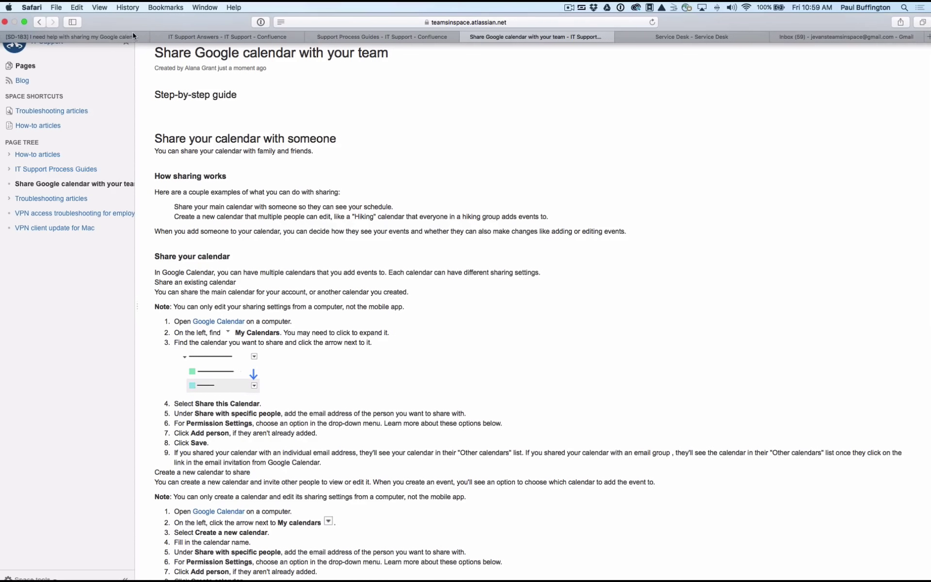
{"action": "left_click", "coordinate": [114, 36]}
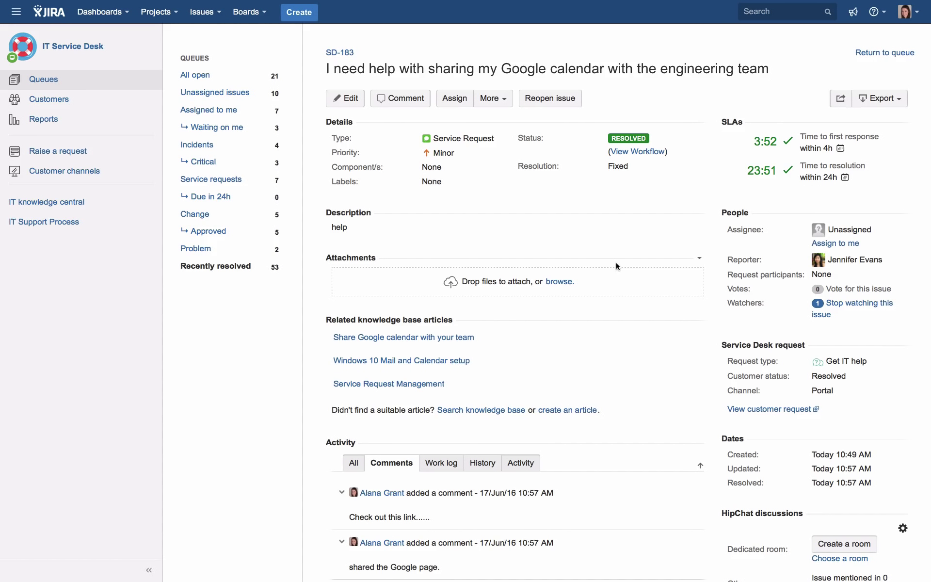
Show the All open queue, now 21 issues led by SD-185 'event - web server CPU high'
{"action": "left_click", "coordinate": [196, 75]}
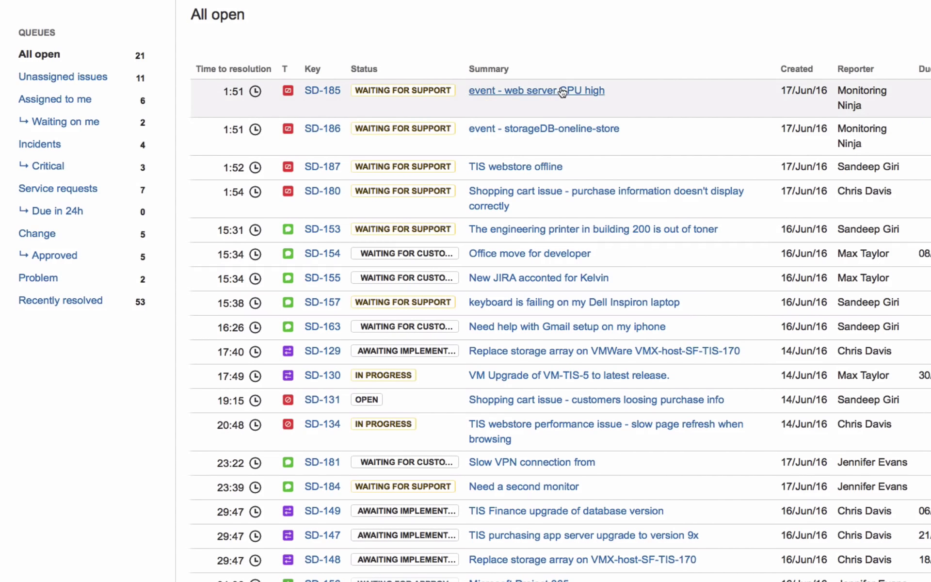
Look over the SD-186 storage DB event, then assign SD-187 'TIS webstore offline' to yourself
{"action": "left_click", "coordinate": [566, 130]}
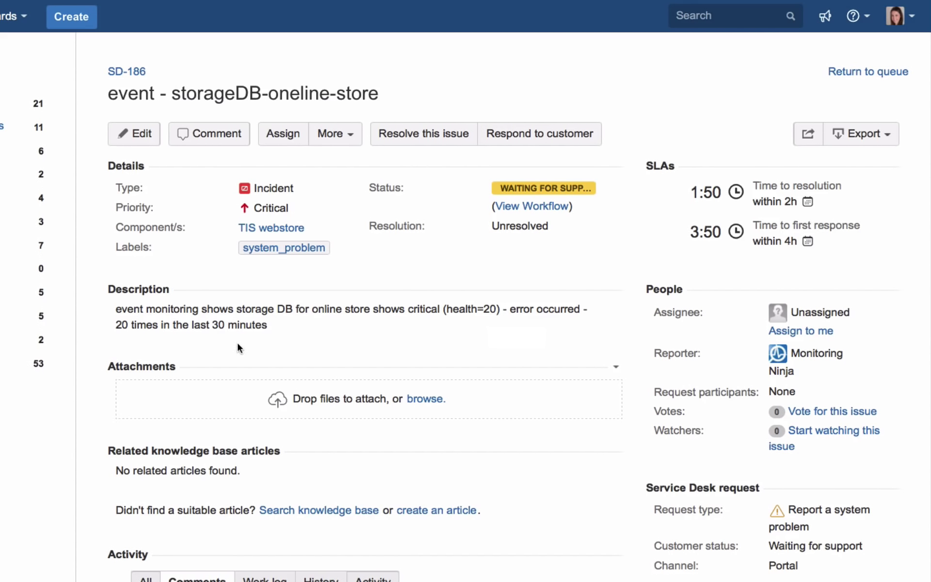
{"action": "left_click", "coordinate": [199, 76]}
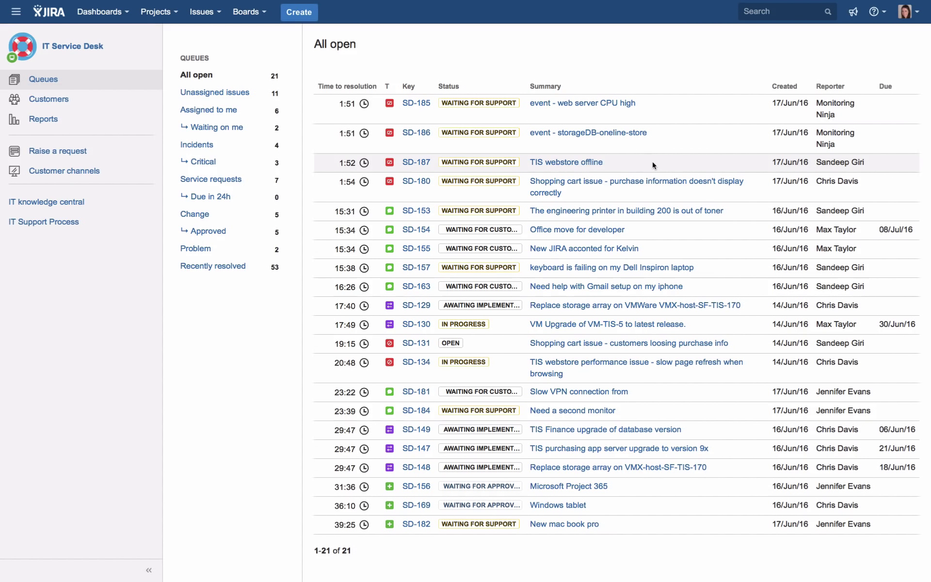
{"action": "left_click", "coordinate": [575, 165]}
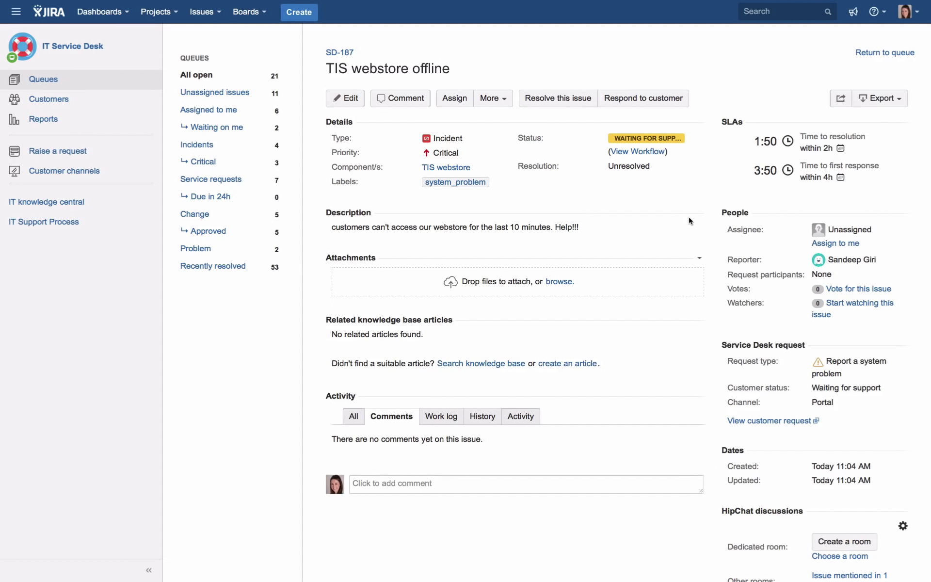
{"action": "left_click", "coordinate": [849, 244]}
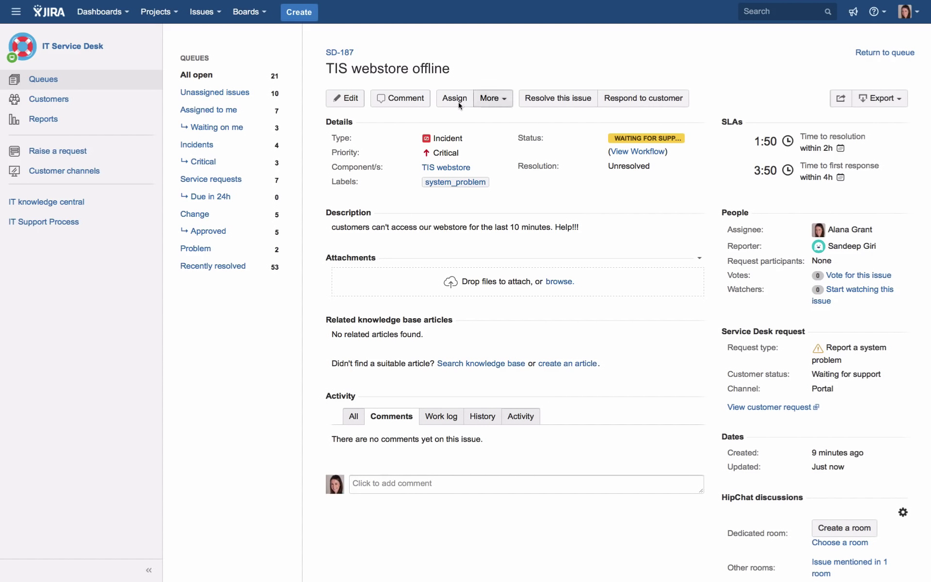
{"action": "left_click", "coordinate": [497, 99]}
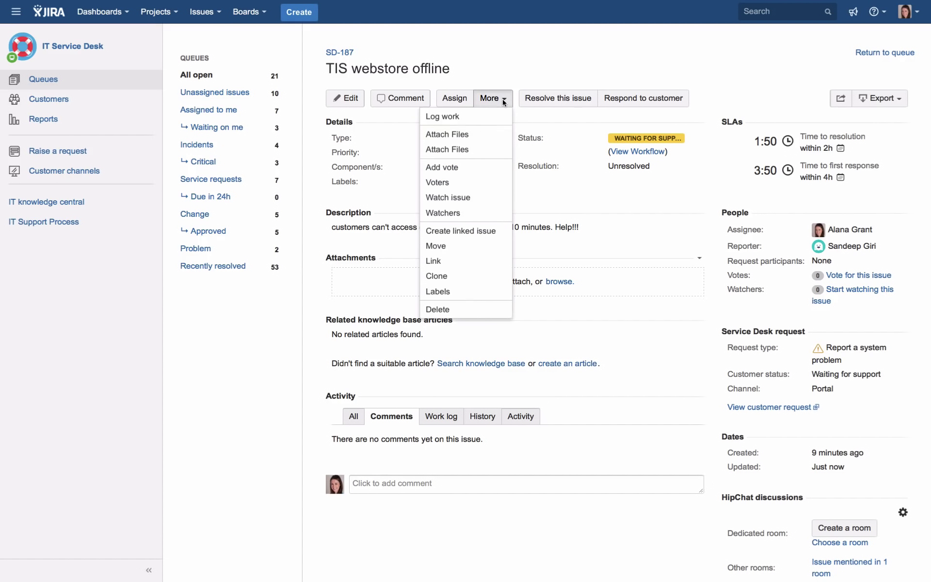
Search 'event' issues and add ISO-46 and SD-185 as issues SD-187 causes
{"action": "left_click", "coordinate": [455, 262]}
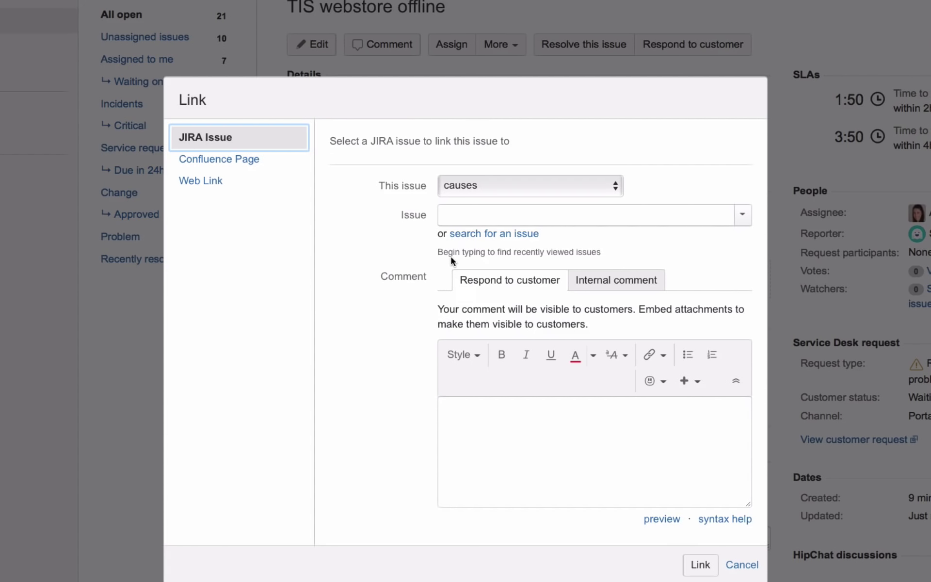
{"action": "left_click", "coordinate": [492, 233]}
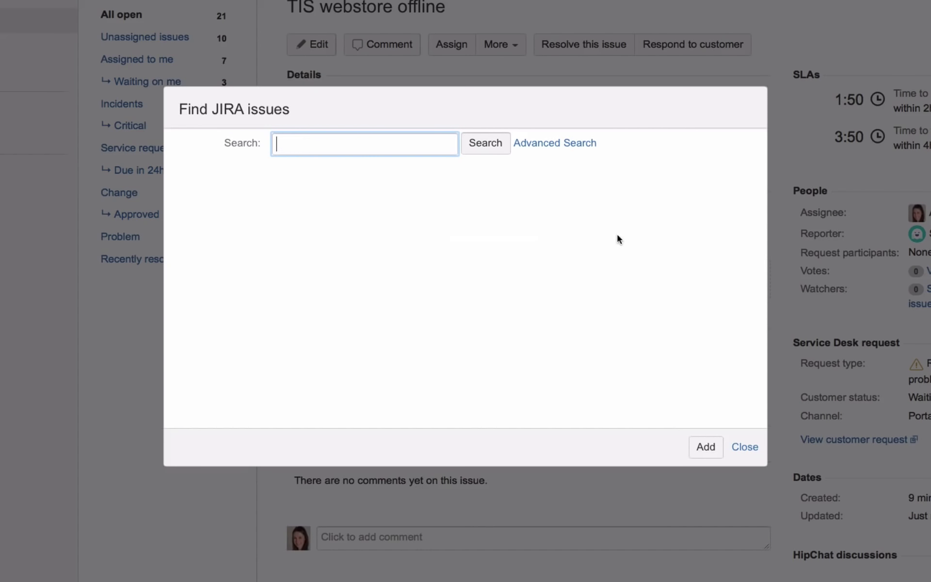
{"action": "type", "text": "event"}
{"action": "left_click", "coordinate": [498, 152]}
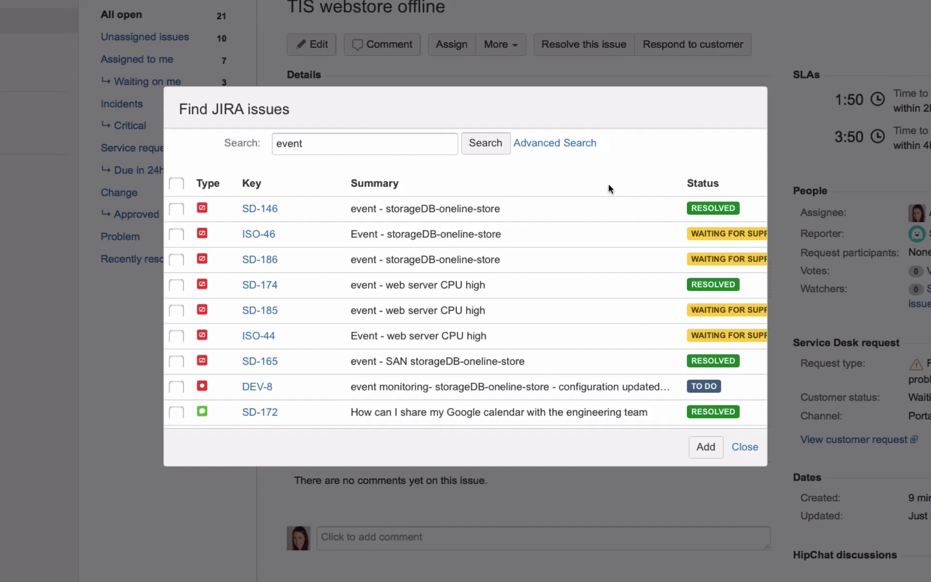
{"action": "left_click", "coordinate": [177, 235]}
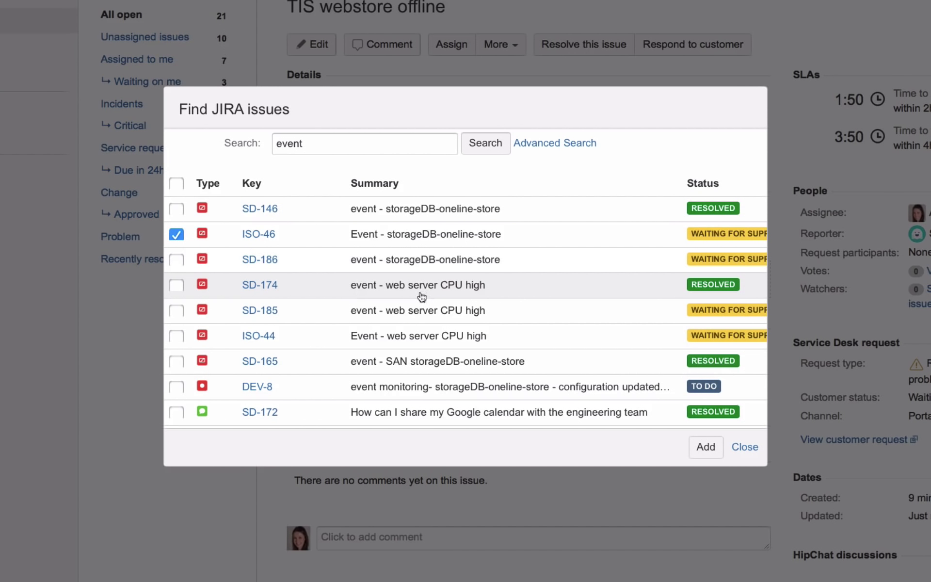
{"action": "left_click", "coordinate": [177, 311]}
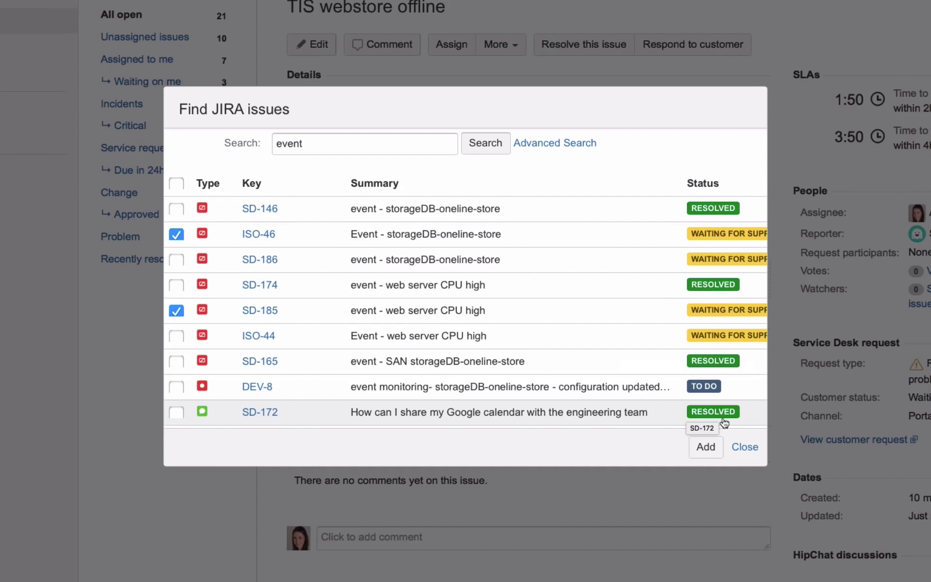
{"action": "left_click", "coordinate": [704, 447]}
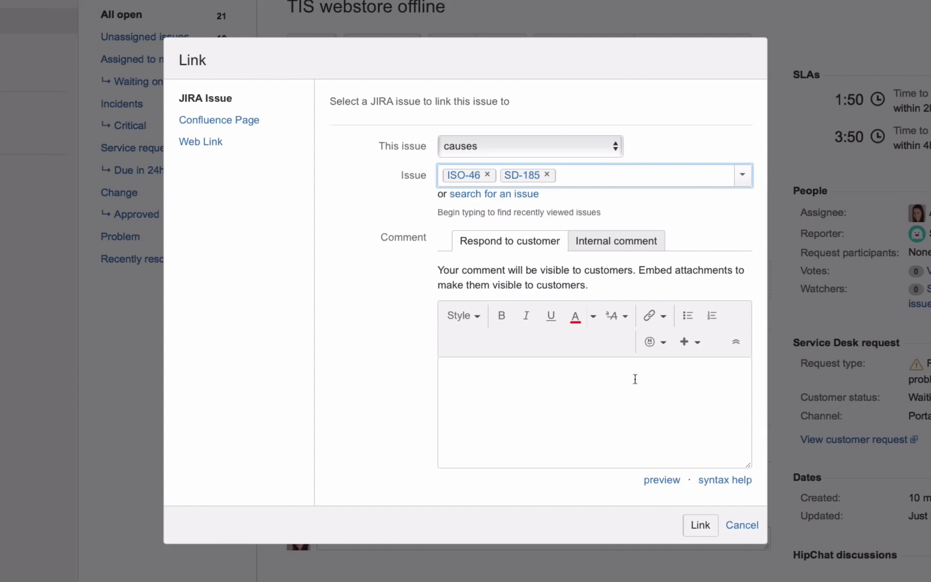
Attach the internal comment 'looking into this issue' and create the links
{"action": "left_click", "coordinate": [626, 242]}
{"action": "left_click", "coordinate": [534, 376]}
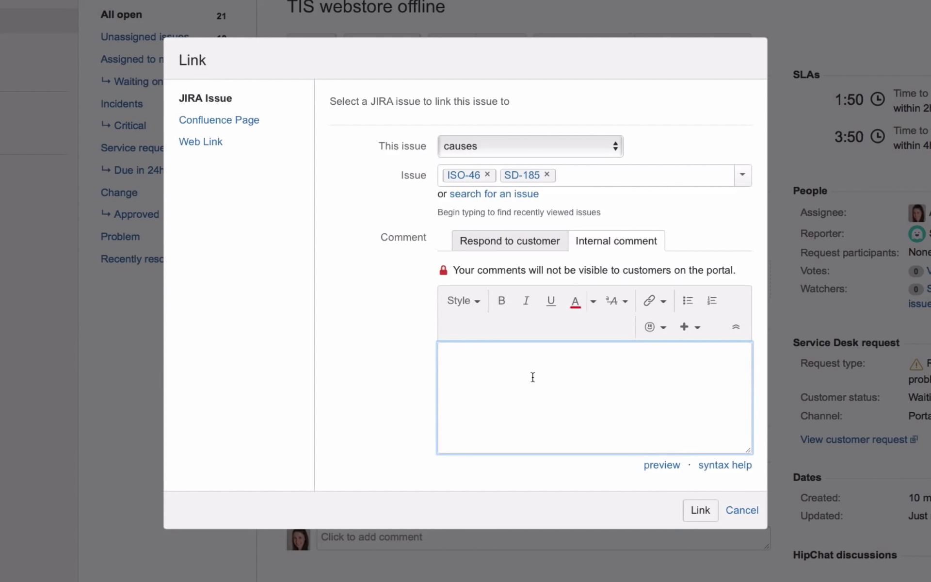
{"action": "type", "text": "looking into this "}
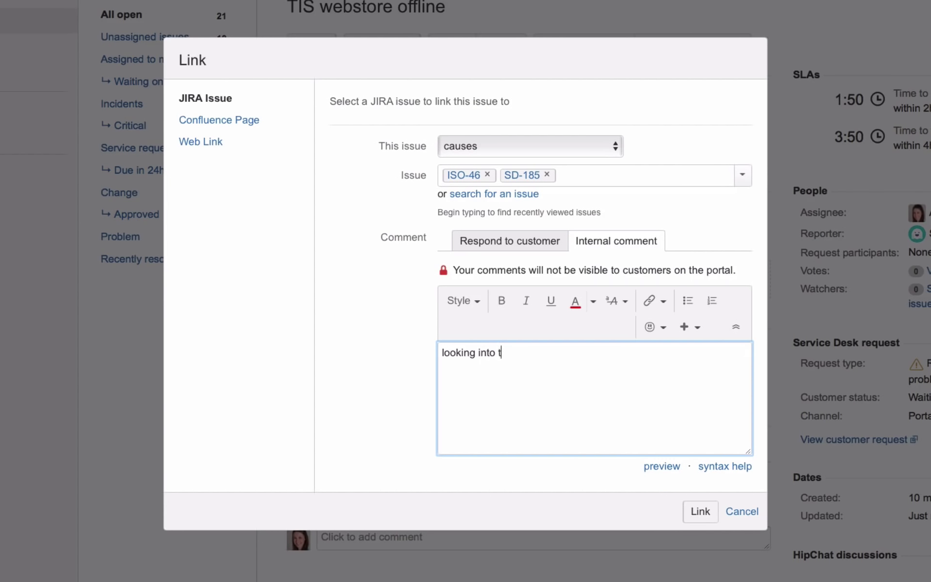
{"action": "type", "text": "issue"}
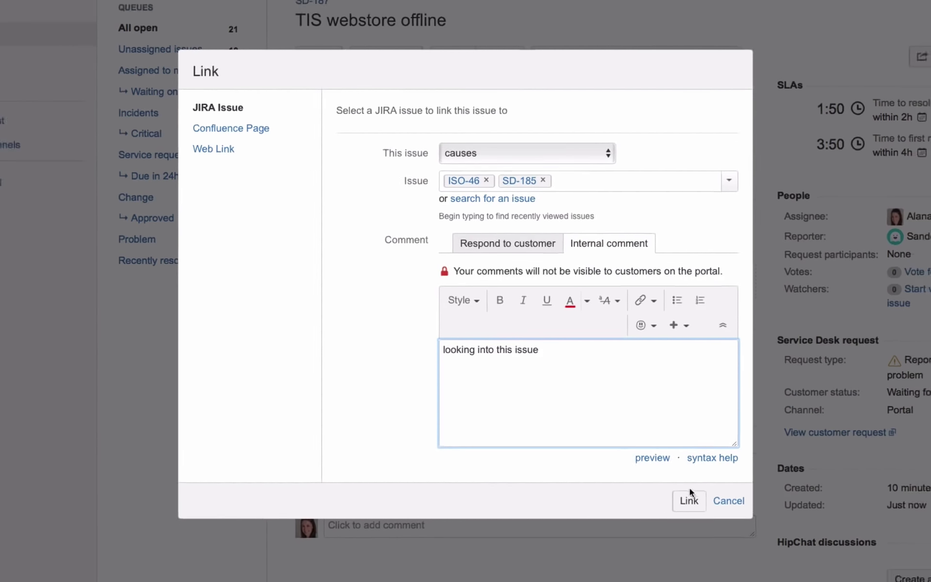
{"action": "left_click", "coordinate": [704, 510]}
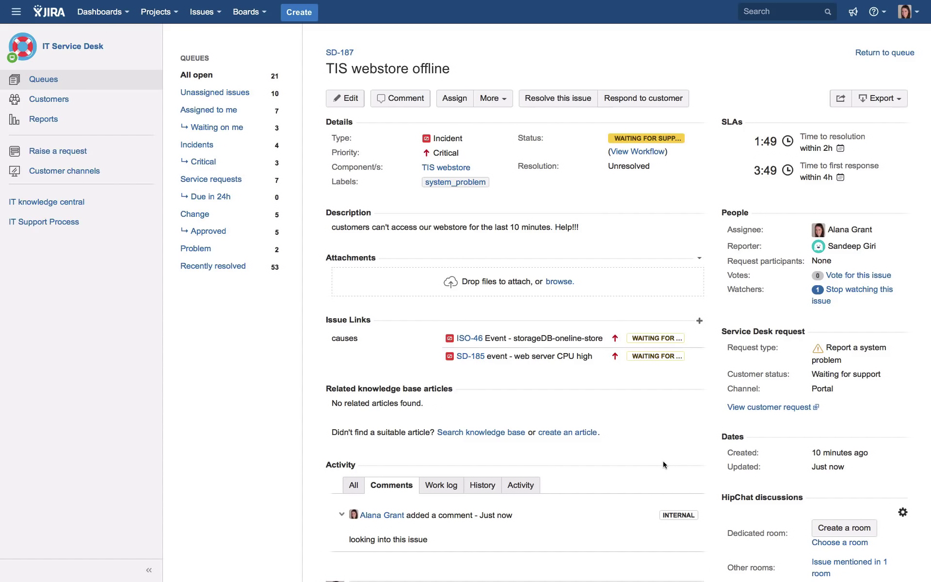
{"action": "scroll", "coordinate": [635, 417], "scroll_direction": "down", "scroll_amount": 2}
{"action": "left_click", "coordinate": [392, 545]}
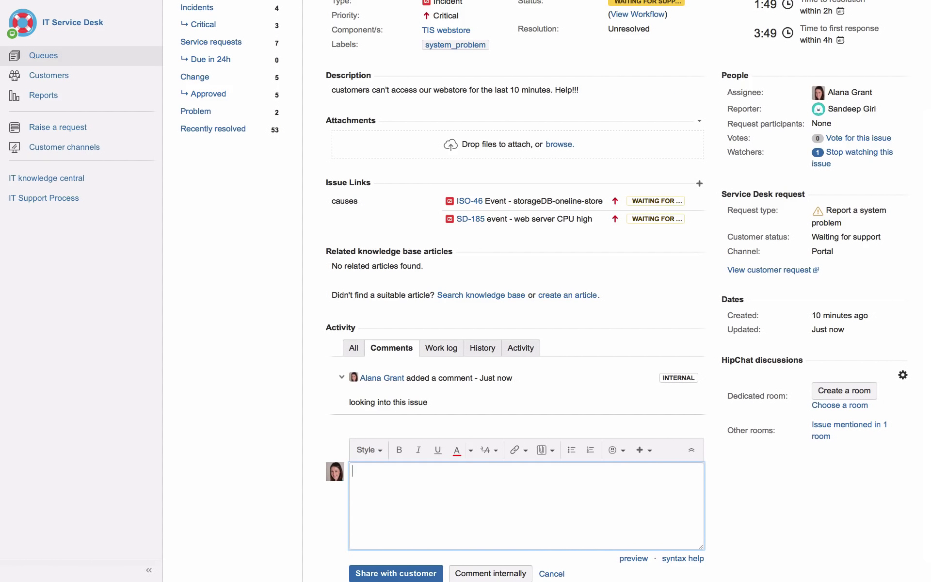
{"action": "type", "text": "@ad"}
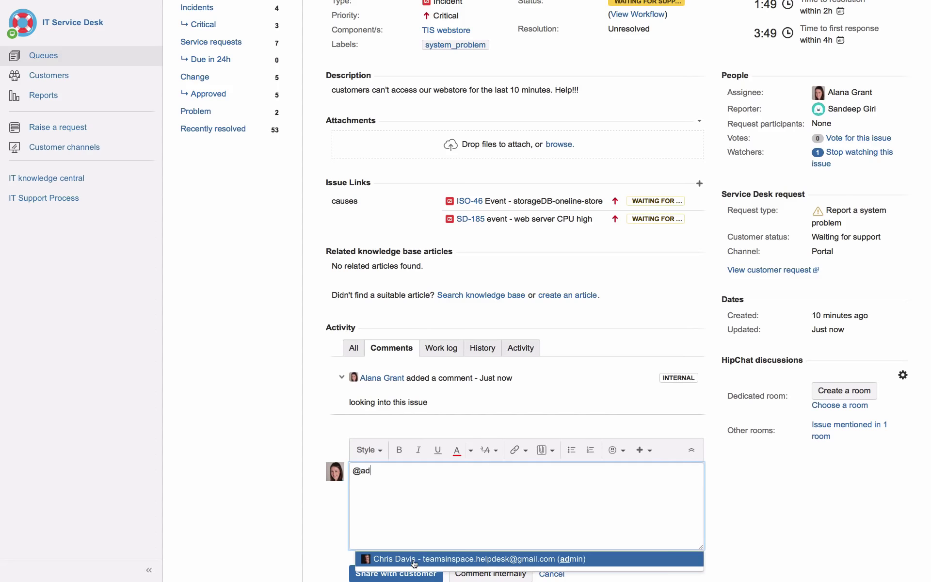
{"action": "left_click", "coordinate": [415, 562]}
{"action": "type", "text": "N"}
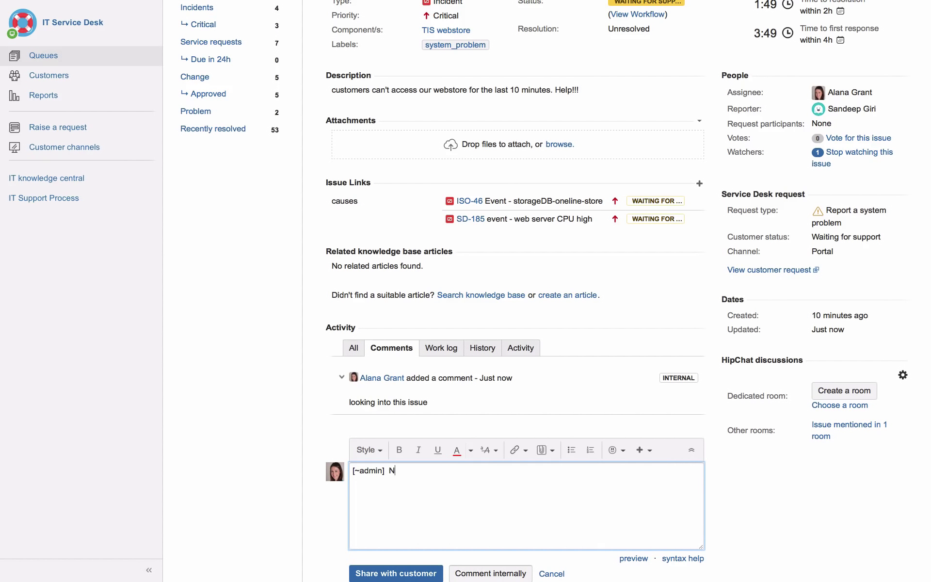
{"action": "type", "text": "eed your help with this issue"}
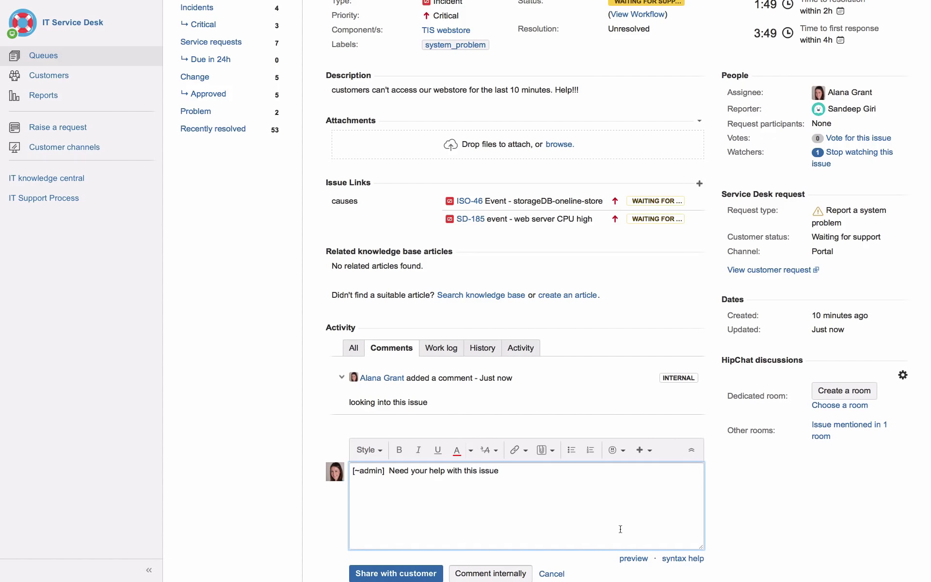
{"action": "key", "text": "ctrl+Return"}
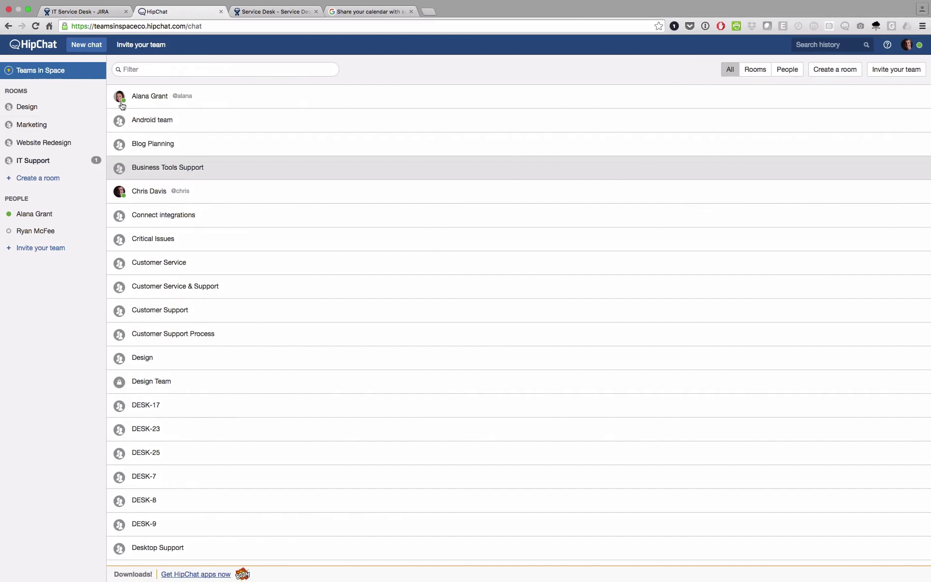
Return to the All open queue and open SD-187 'TIS webstore offline'
{"action": "left_click", "coordinate": [133, 12]}
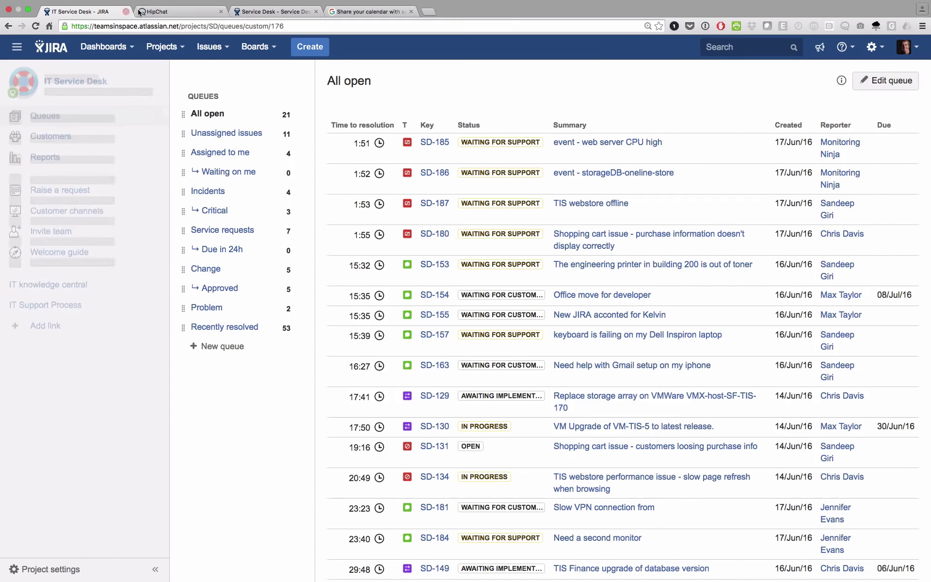
{"action": "left_click", "coordinate": [597, 206]}
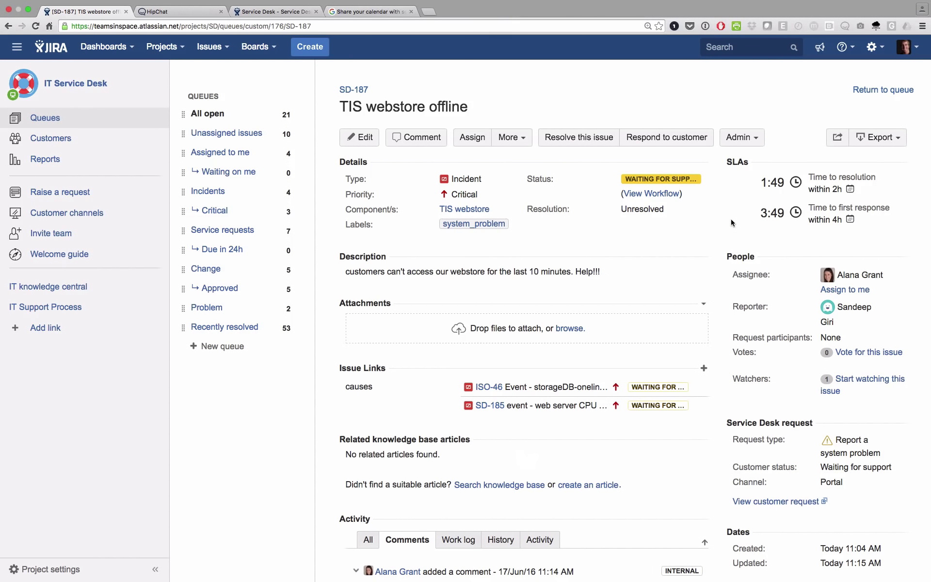
{"action": "scroll", "coordinate": [582, 388], "scroll_direction": "down", "scroll_amount": 5}
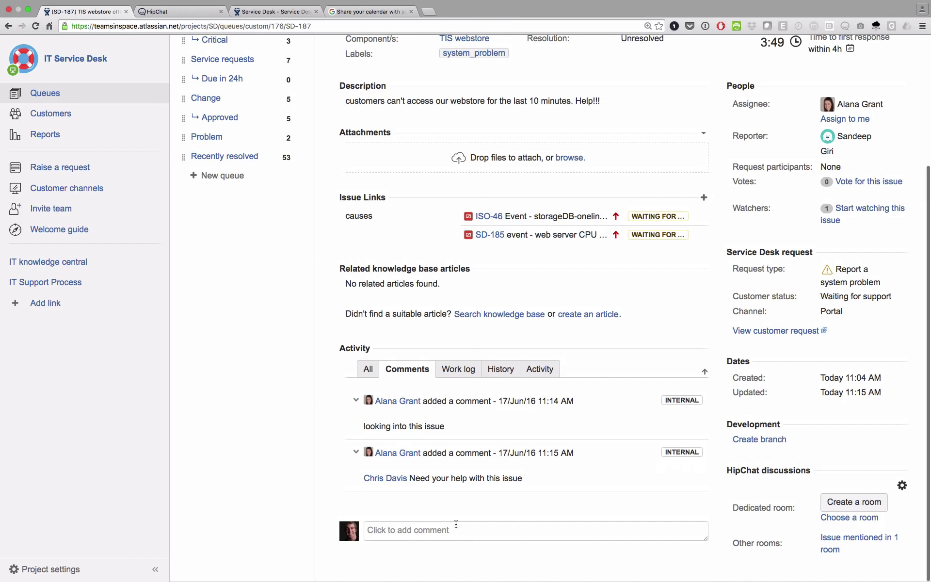
Add an internal comment to SD-187 about looking at the DB log files
{"action": "left_click", "coordinate": [456, 529]}
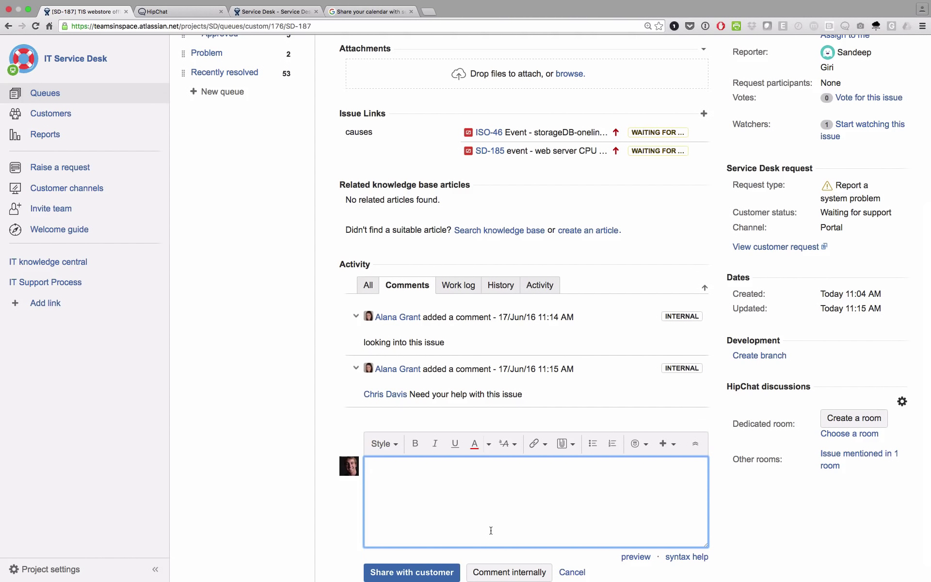
{"action": "type", "text": "Looking at the the DB log f"}
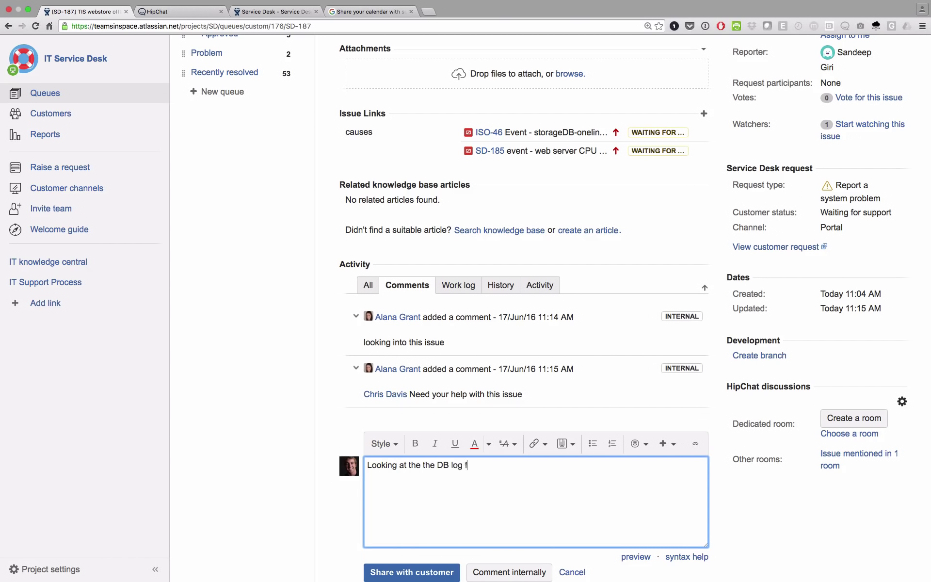
{"action": "type", "text": "iles now."}
{"action": "left_click", "coordinate": [510, 572]}
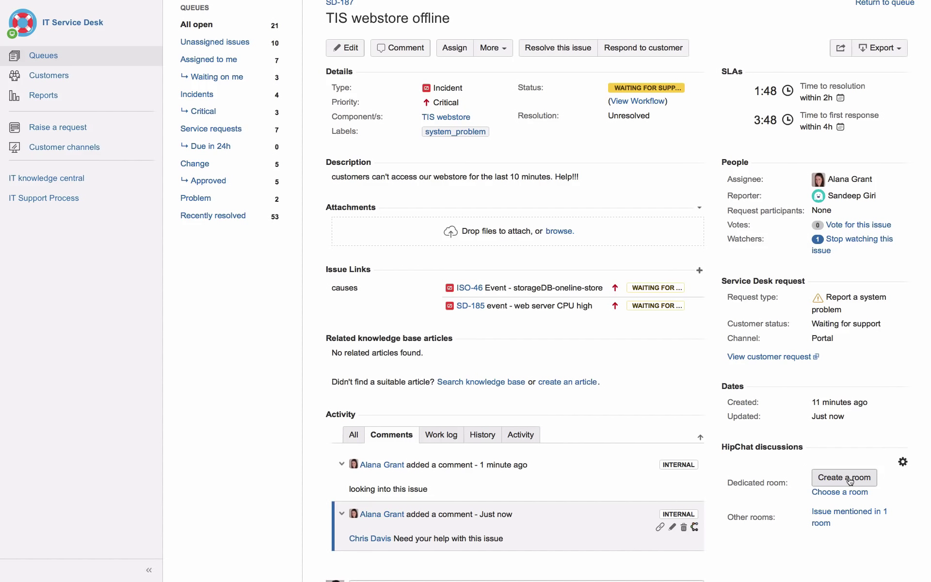
Create the SD-187 HipChat room and invite the teammate found by searching 'ma'
{"action": "left_click", "coordinate": [850, 481]}
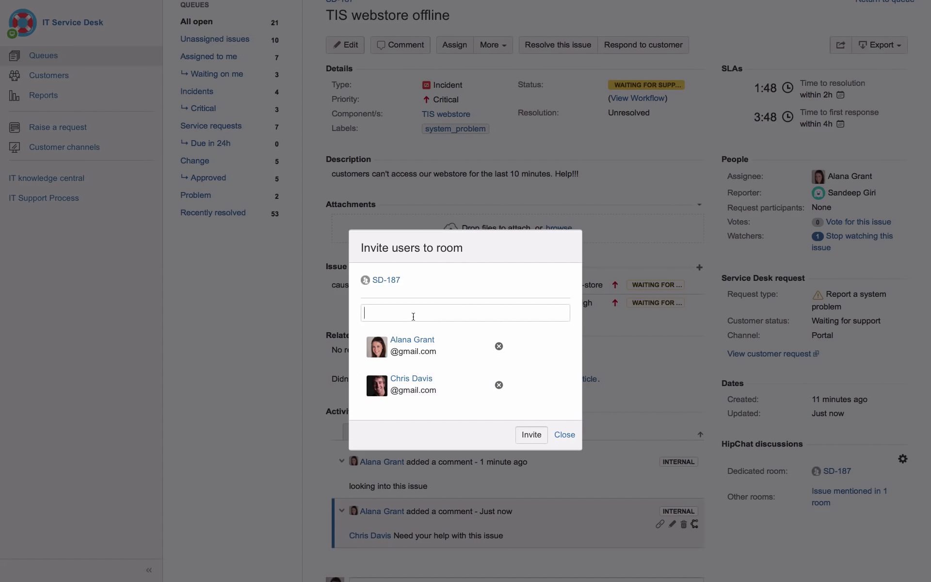
{"action": "type", "text": "ma"}
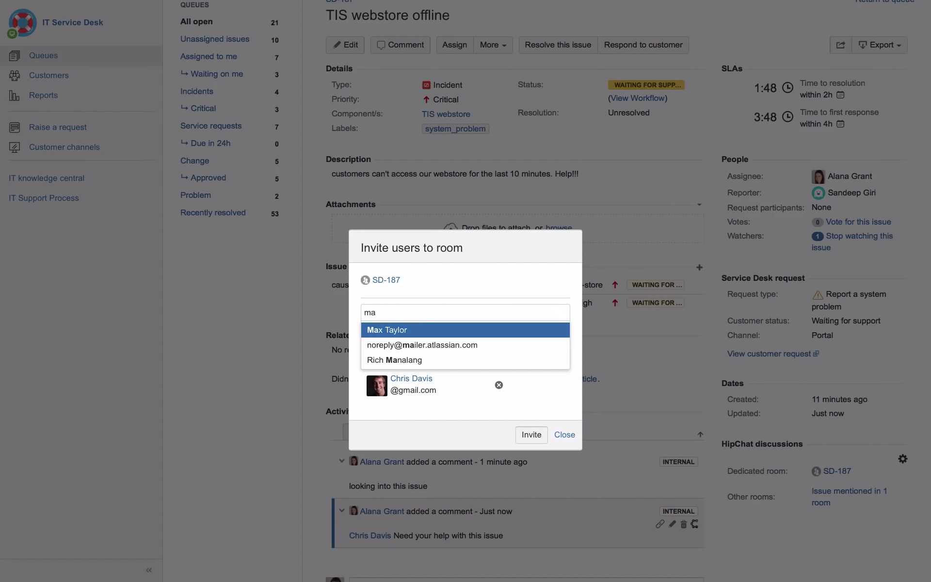
{"action": "left_click", "coordinate": [405, 328]}
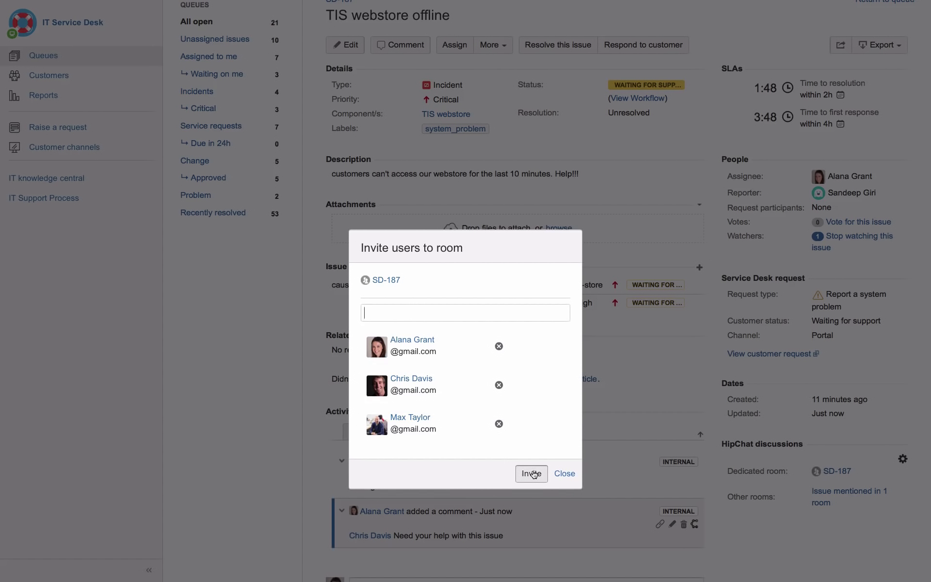
{"action": "left_click", "coordinate": [531, 473]}
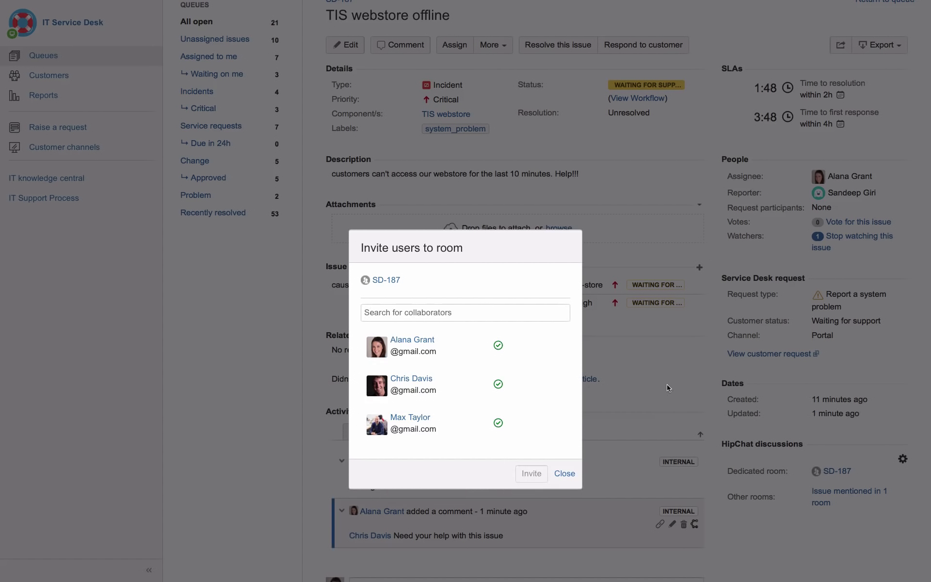
{"action": "left_click", "coordinate": [565, 474]}
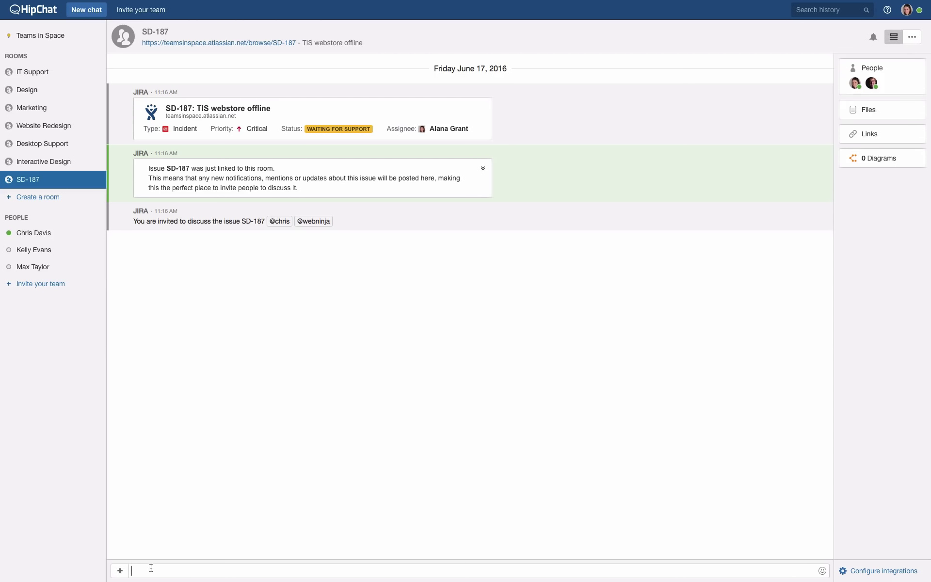
{"action": "type", "text": "@"}
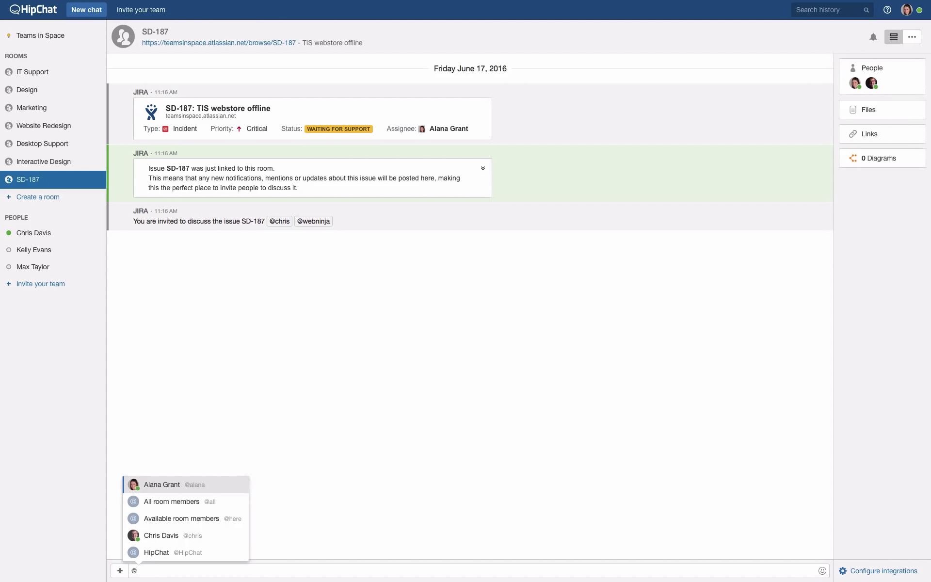
{"action": "left_click", "coordinate": [145, 535]}
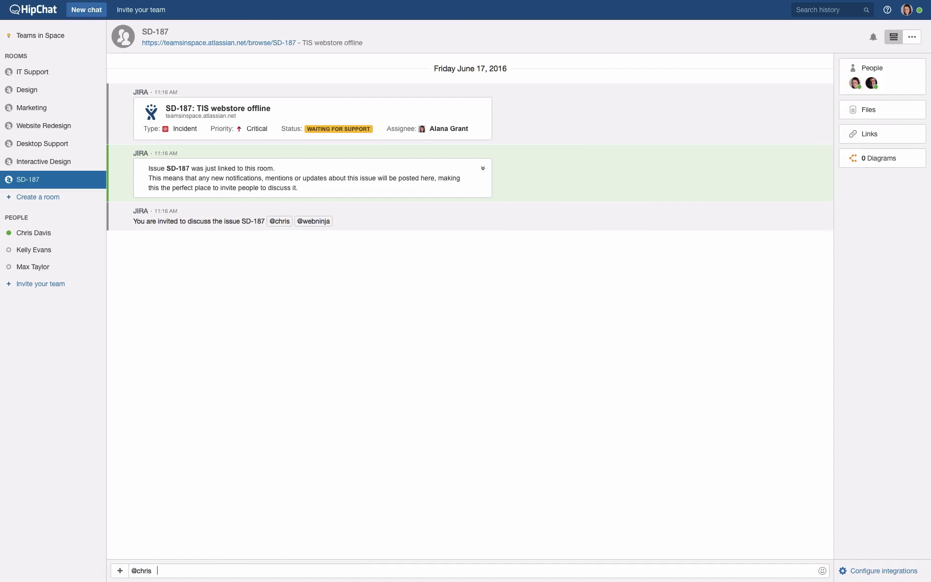
{"action": "type", "text": "What are you seeing with "}
{"action": "type", "text": "this issue "}
{"action": "type", "text": "i"}
{"action": "type", "text": "n these"}
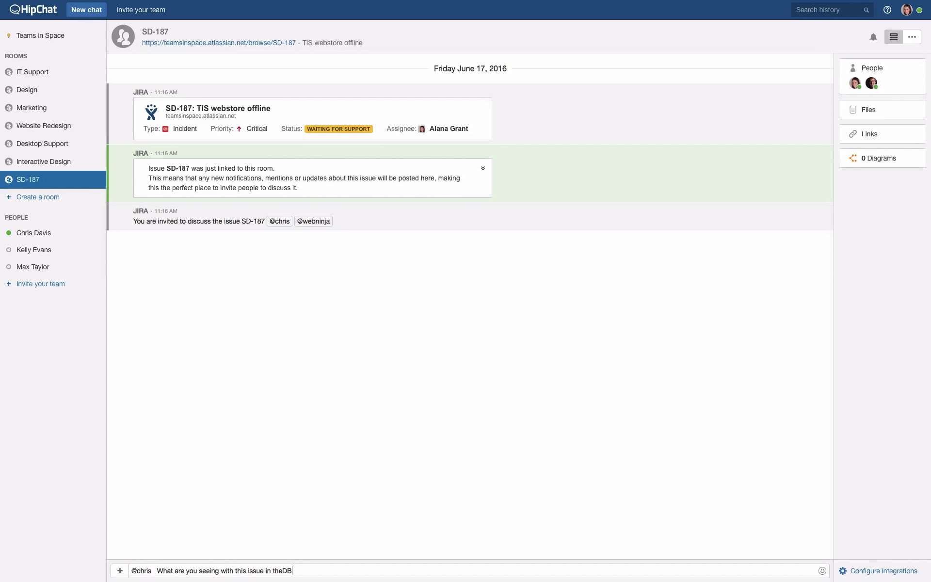
{"action": "key", "text": "BackSpace"}
{"action": "key", "text": "BackSpace"}
{"action": "type", "text": "DB"}
{"action": "key", "text": "Return"}
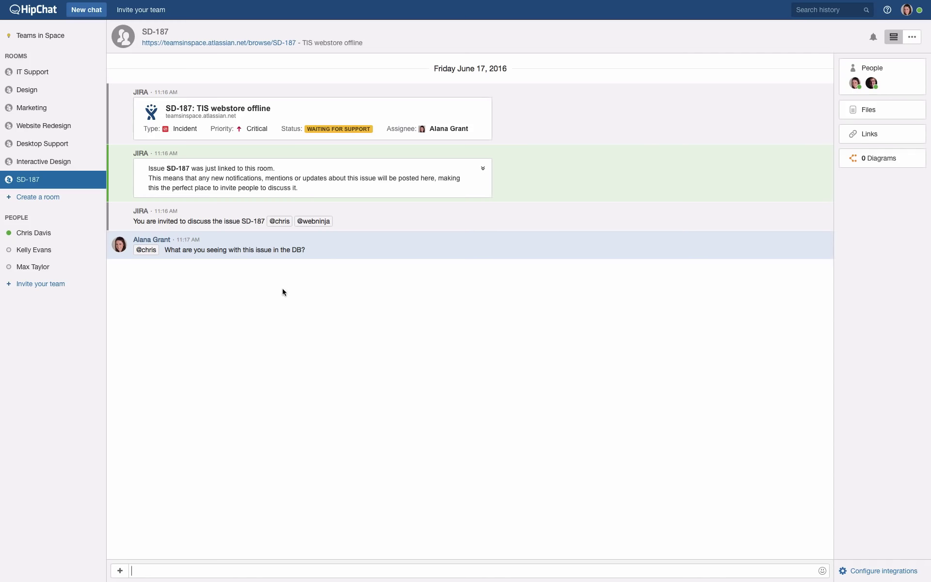
{"action": "left_click", "coordinate": [44, 77]}
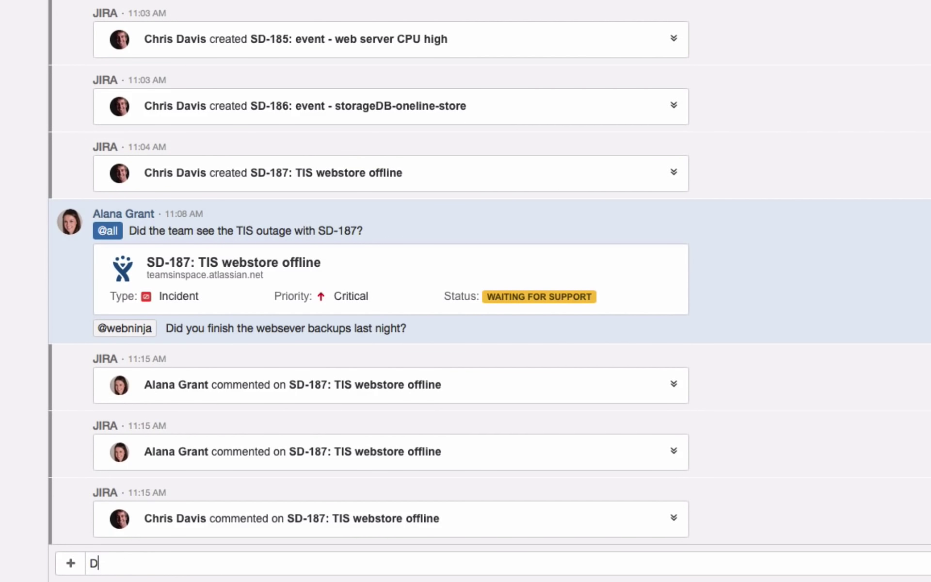
{"action": "type", "text": "@all did the DB team ma"}
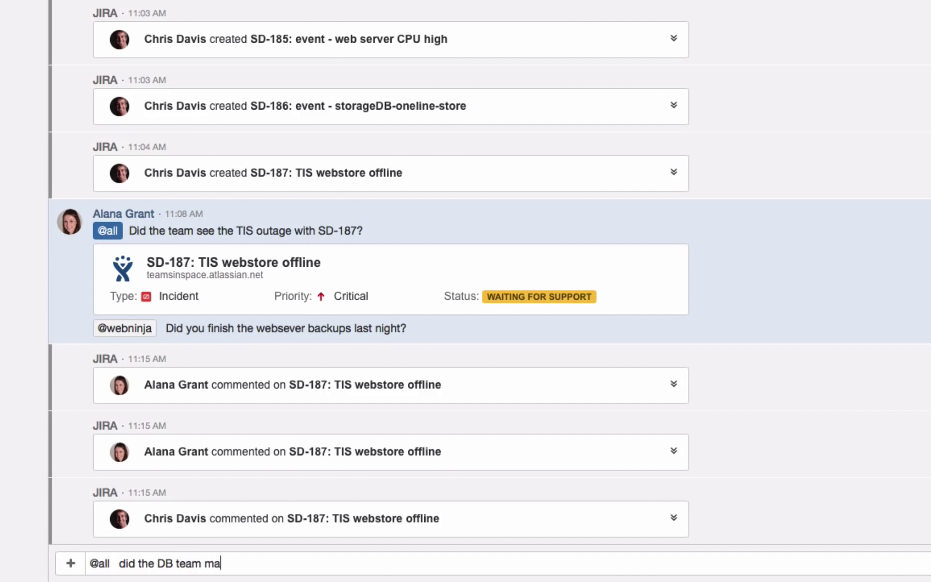
{"action": "type", "text": "ke any changes last night"}
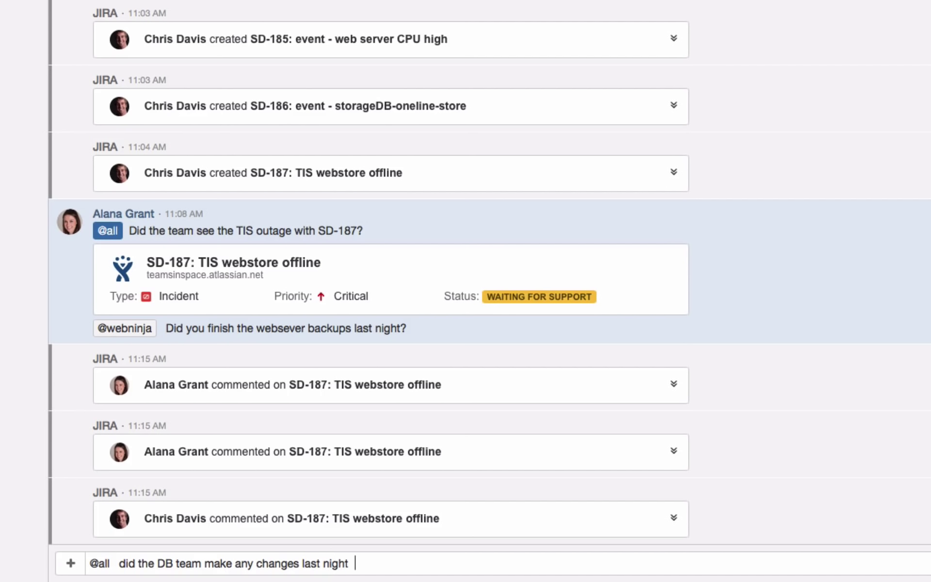
{"action": "key", "text": "BackSpace"}
{"action": "type", "text": "?  SSD-187"}
{"action": "key", "text": "Return"}
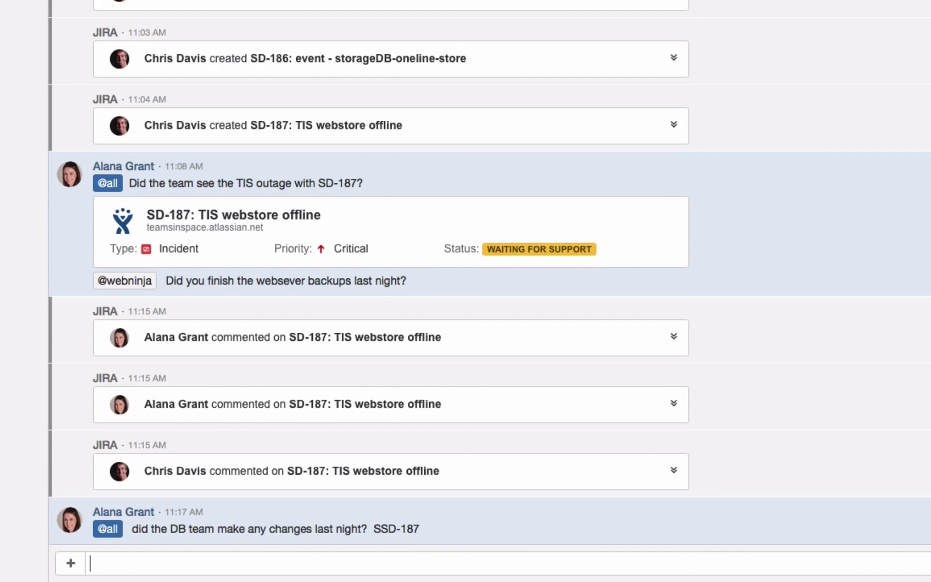
{"action": "type", "text": "SD-187"}
{"action": "key", "text": "Return"}
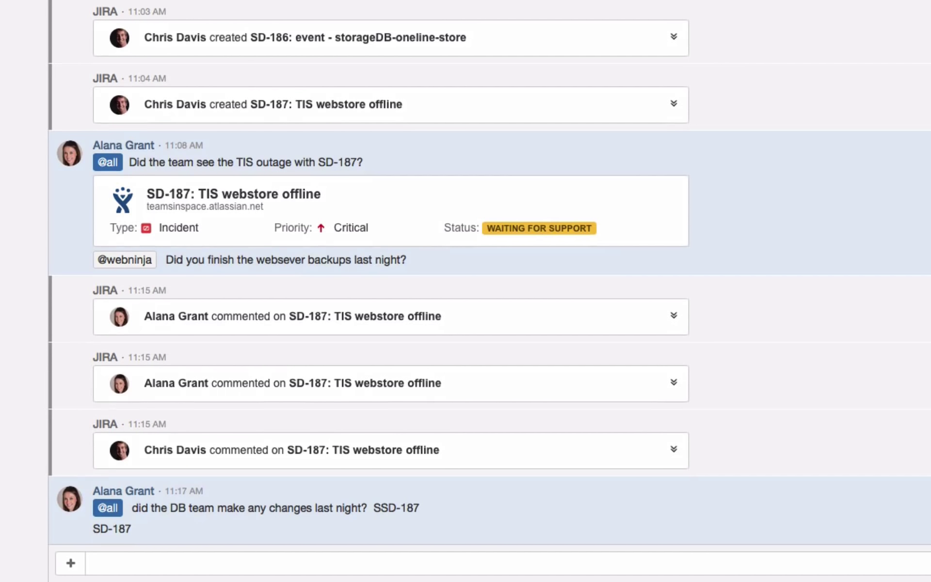